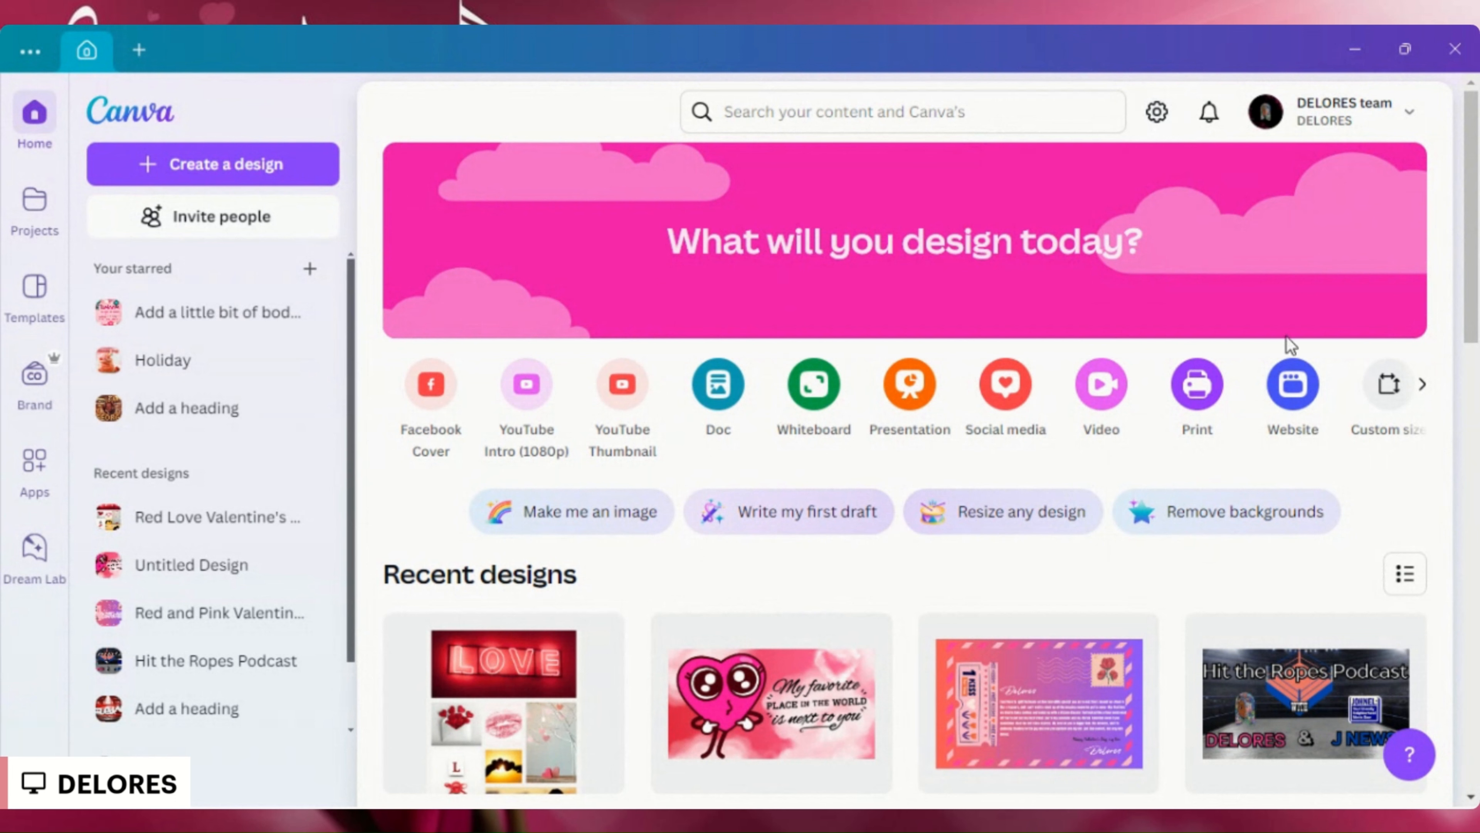
- Create a blank square Instagram post design with a custom size of 1080 × 1080 px
click(1399, 408)
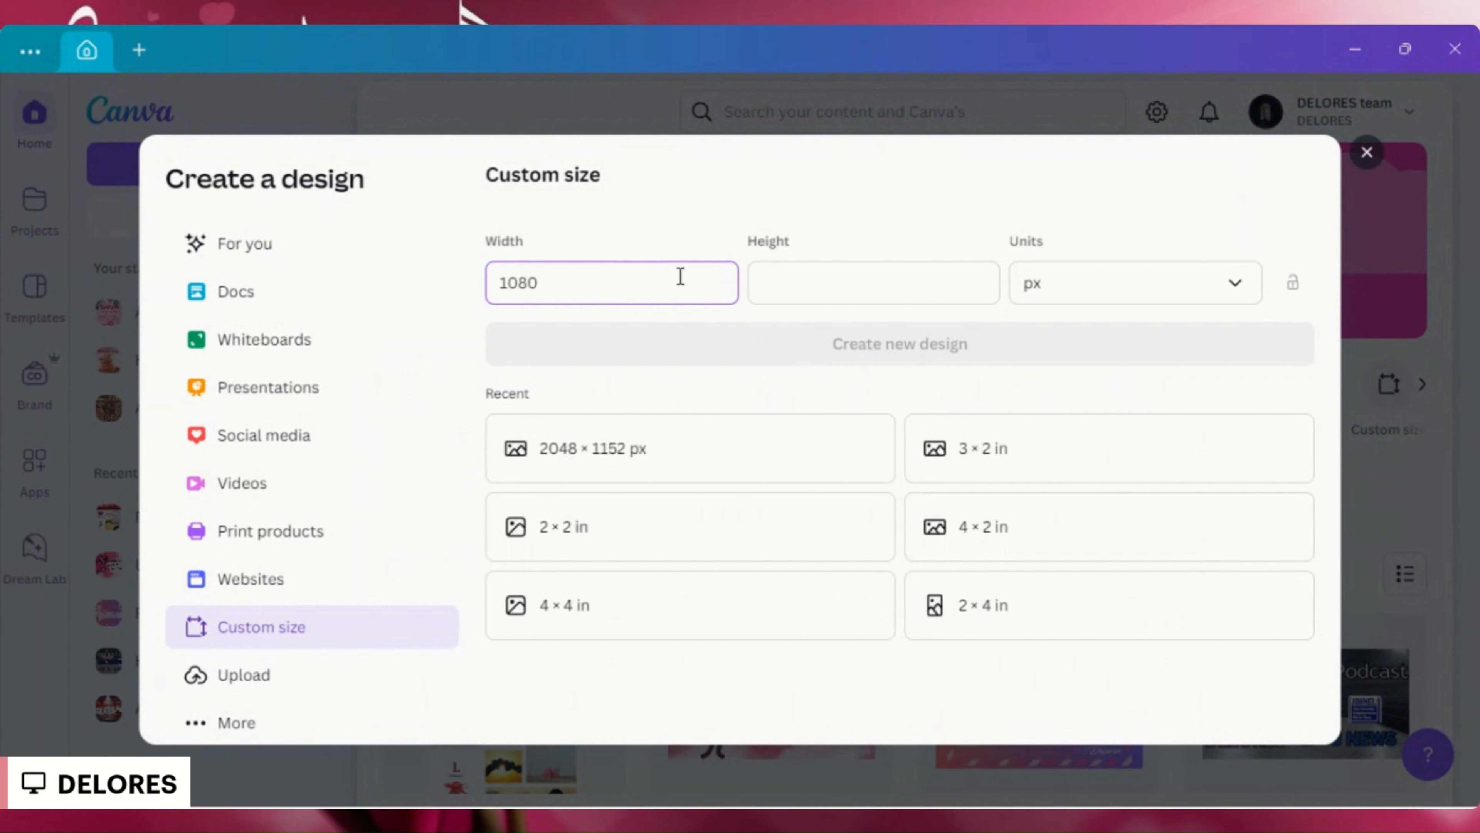
click(813, 293)
text(10)
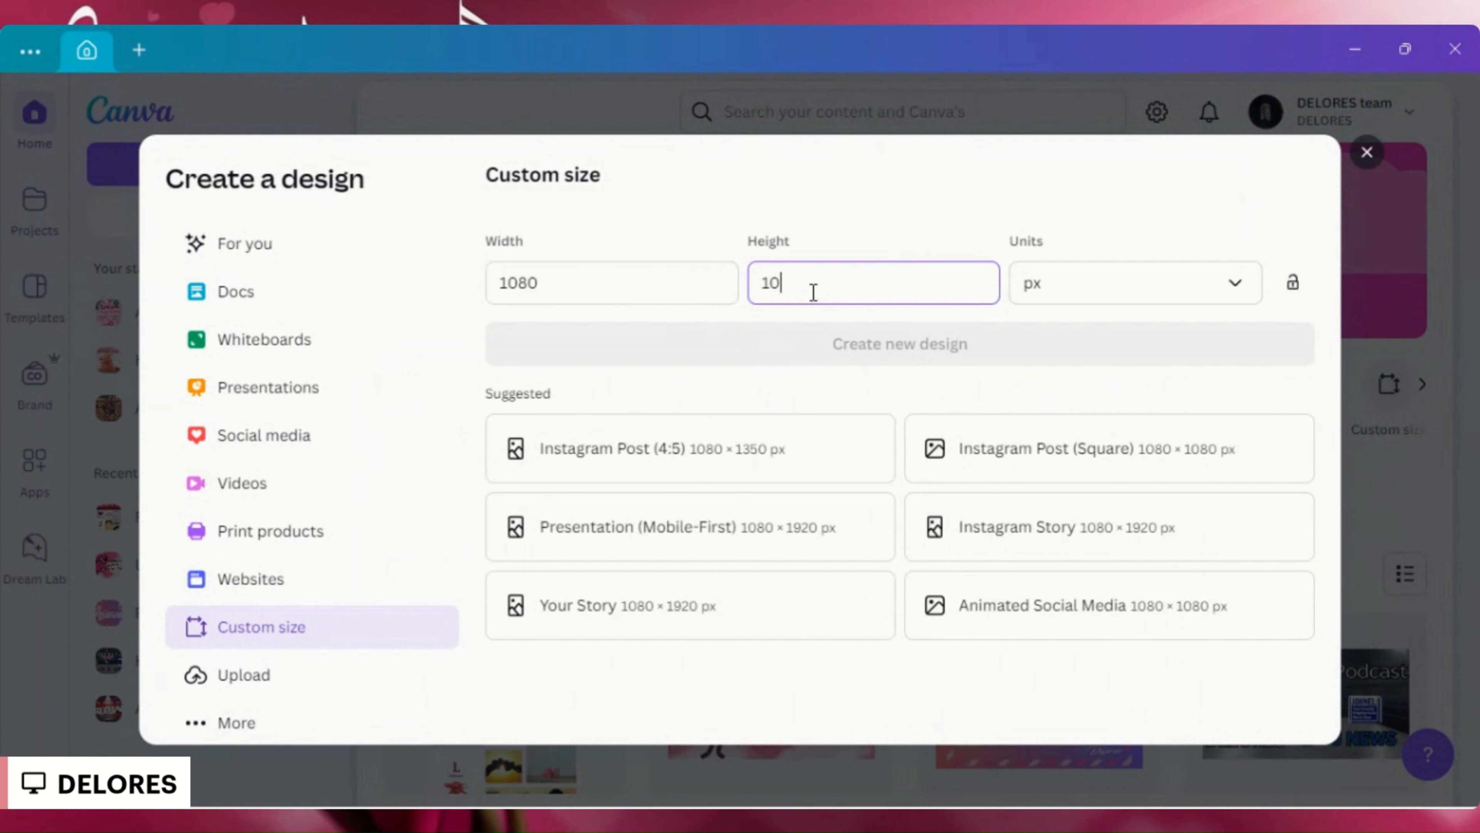
text(80)
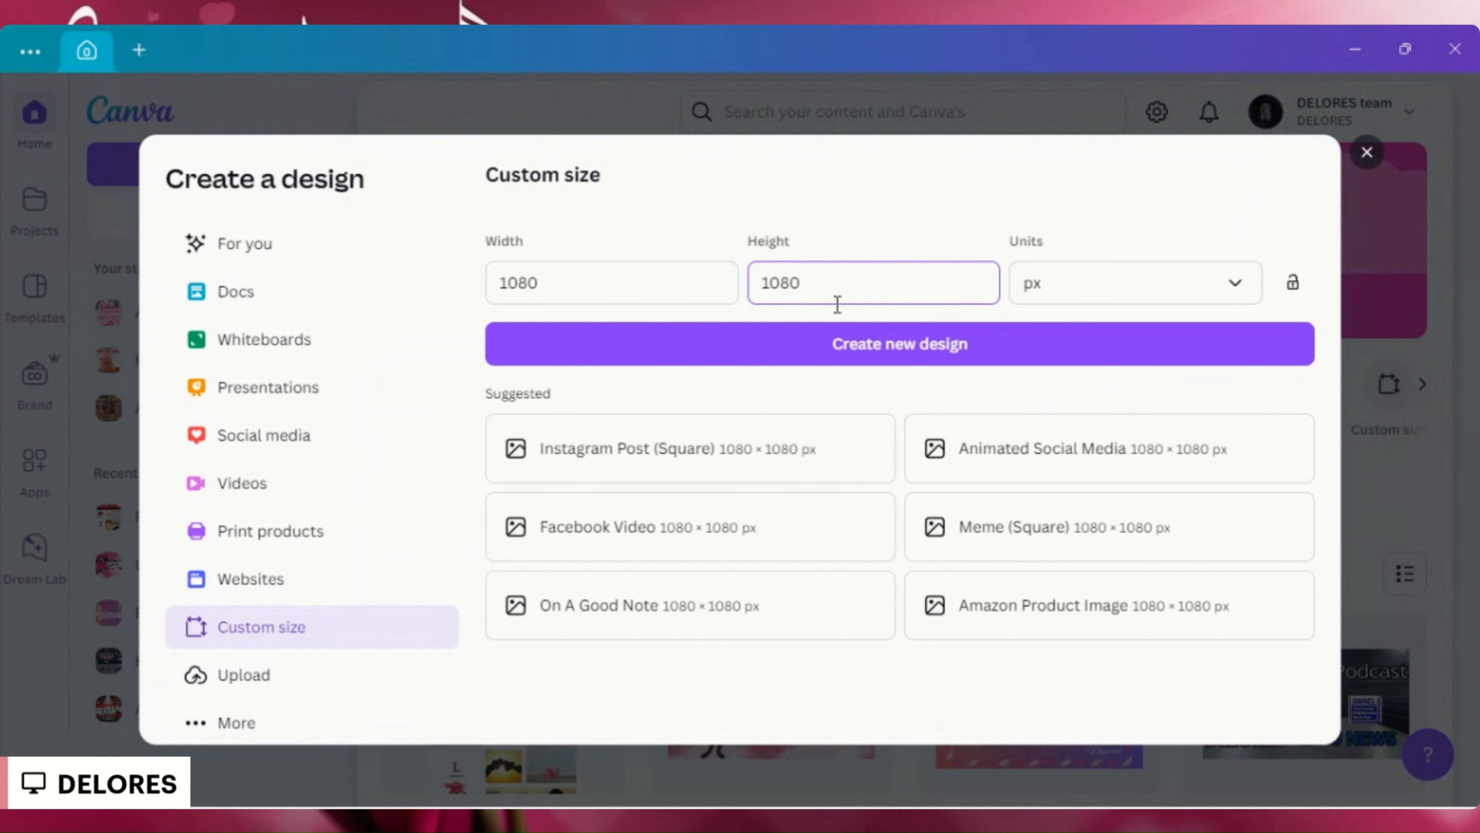
click(784, 461)
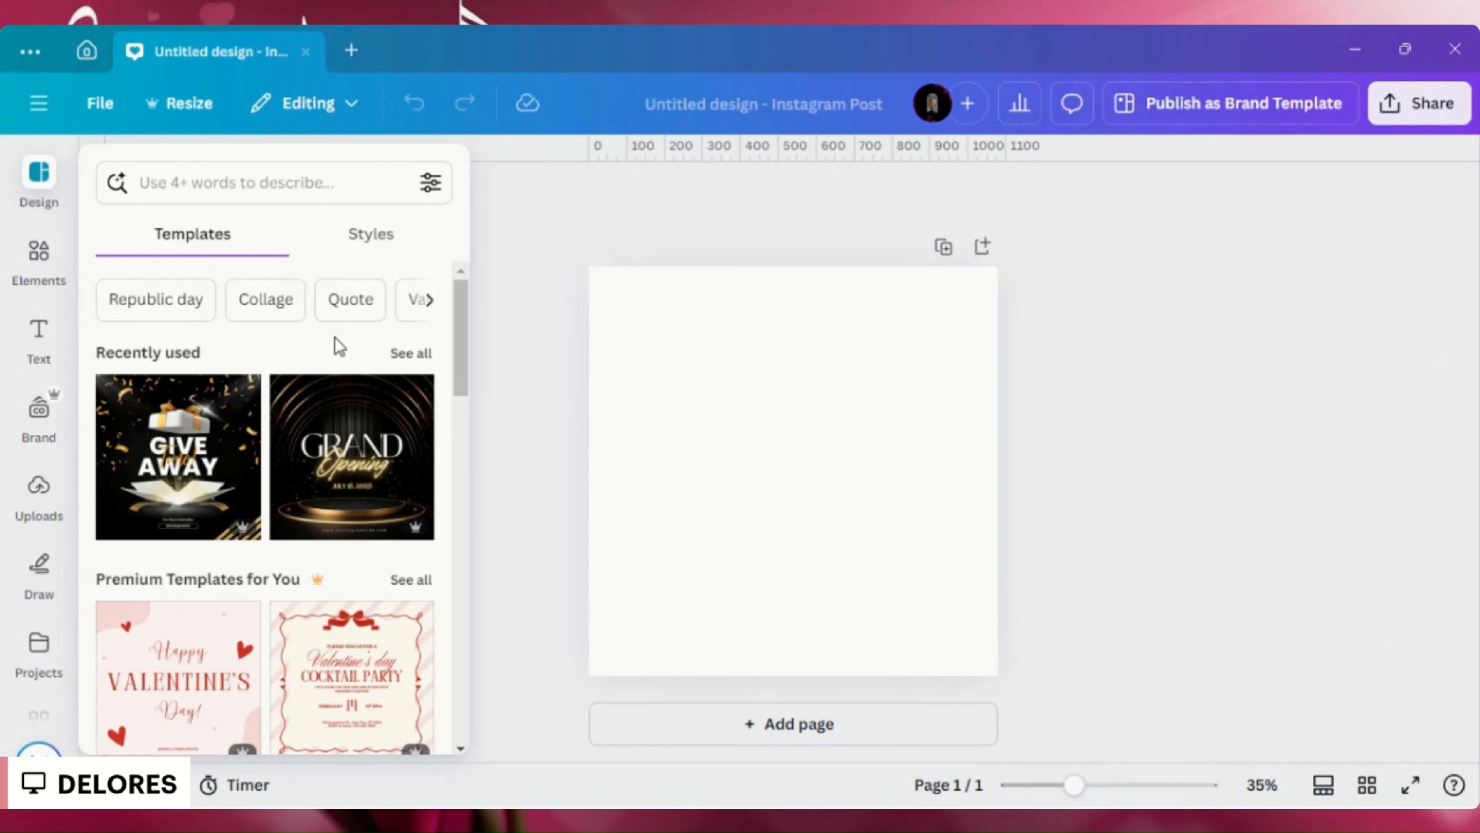
- Search the elements for "love" and filter the results to square orientation
click(55, 270)
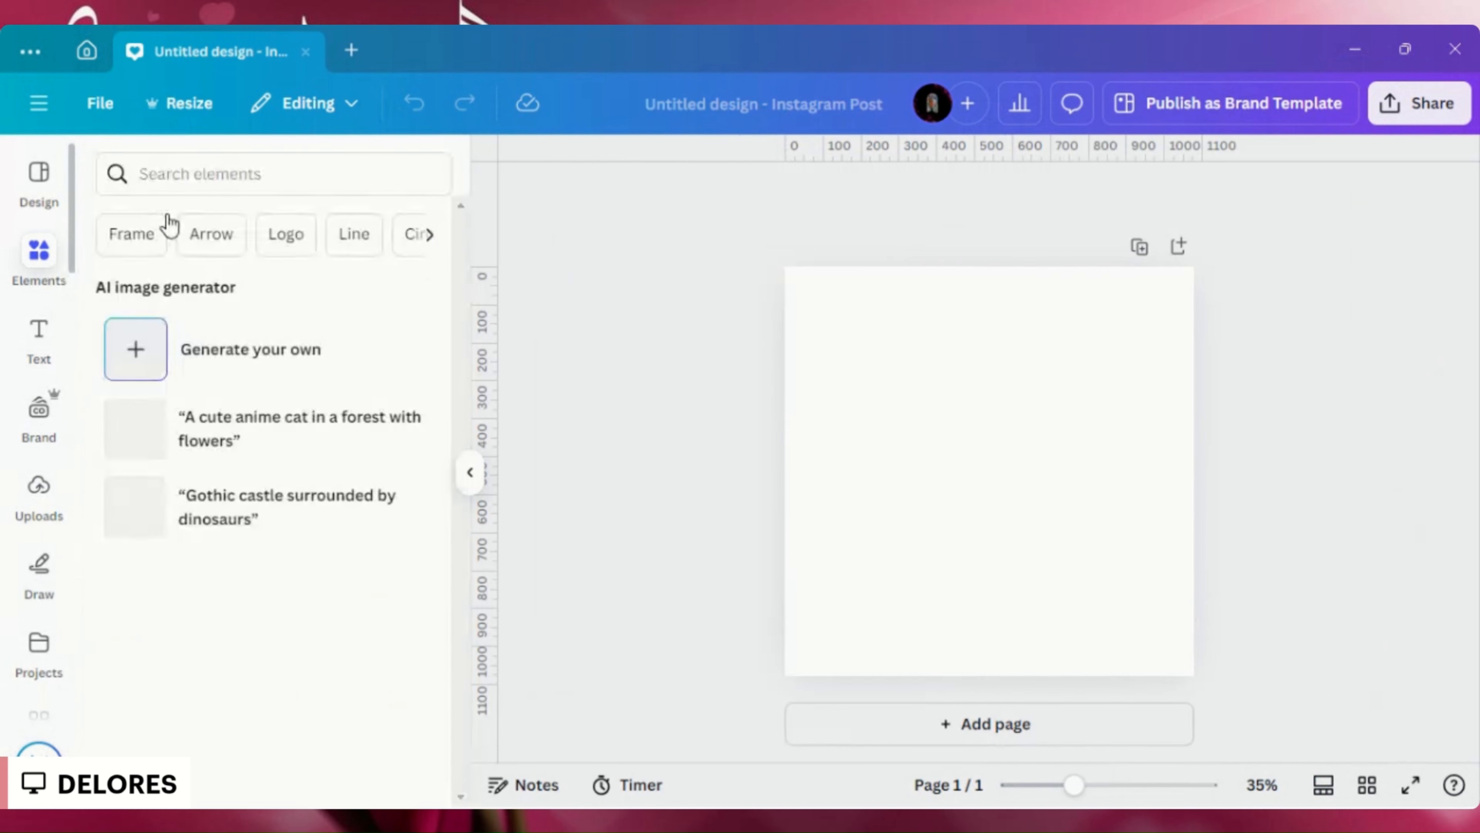
click(203, 171)
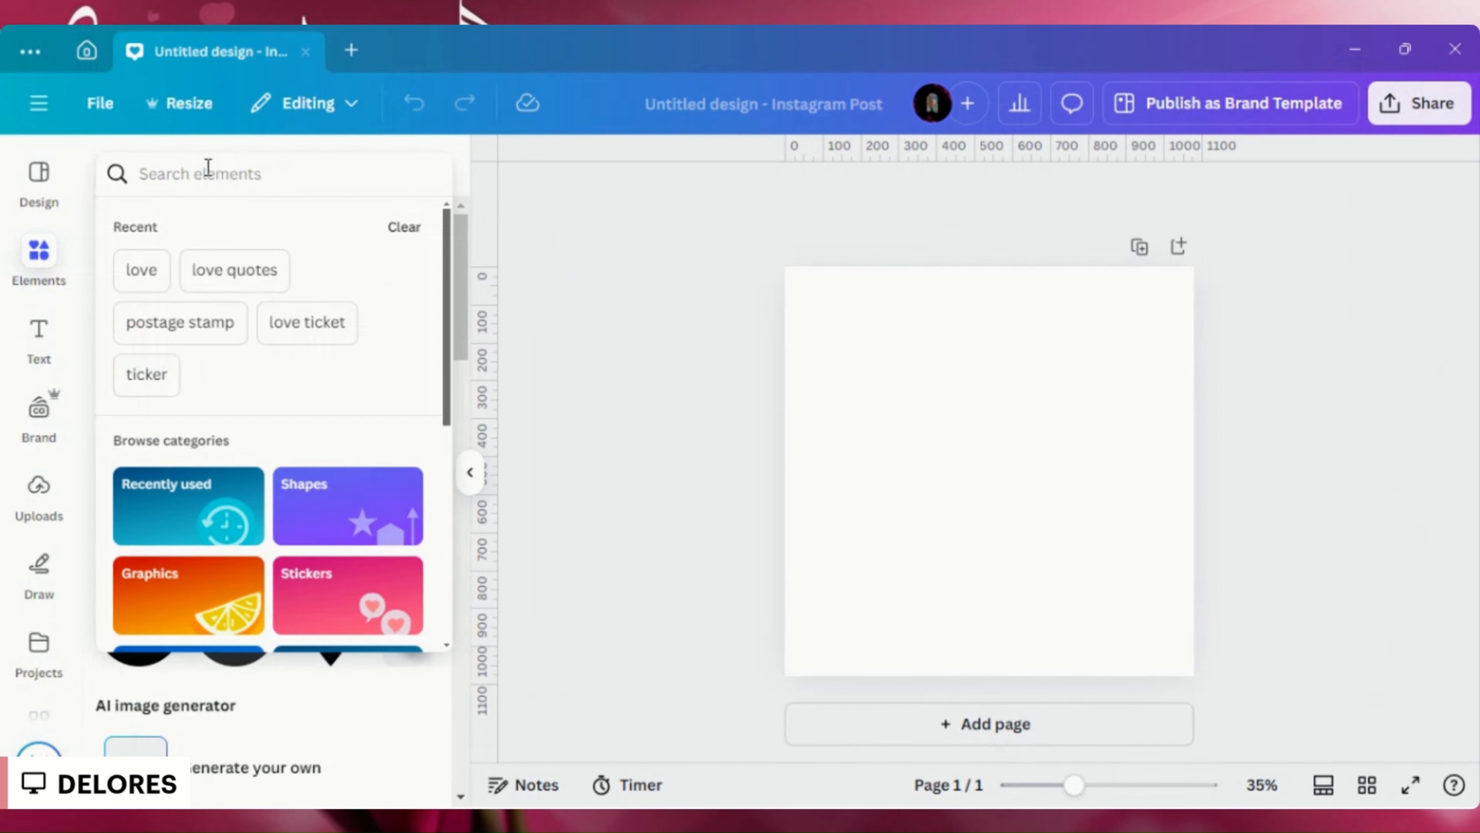
click(166, 268)
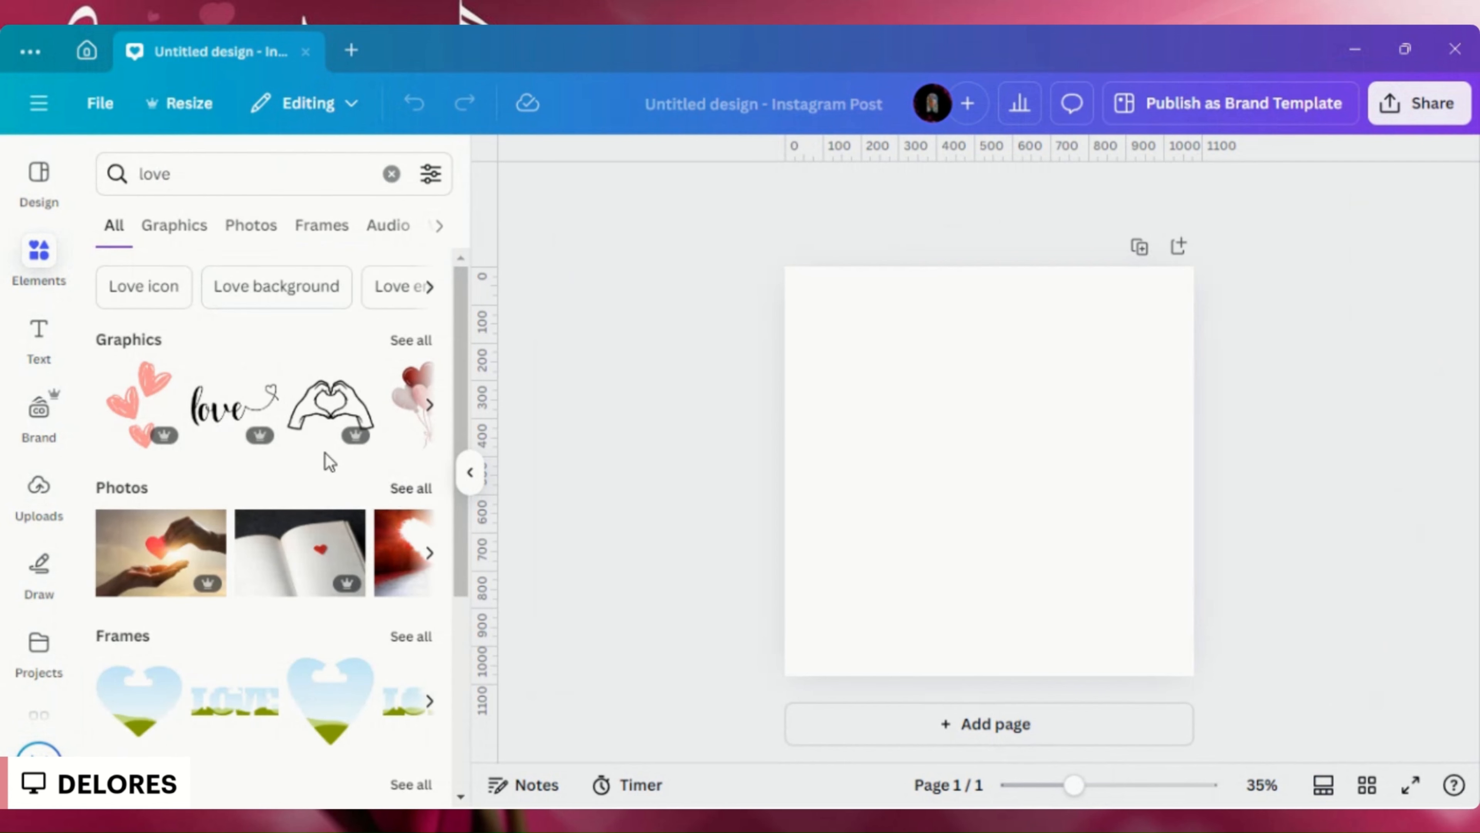
click(428, 173)
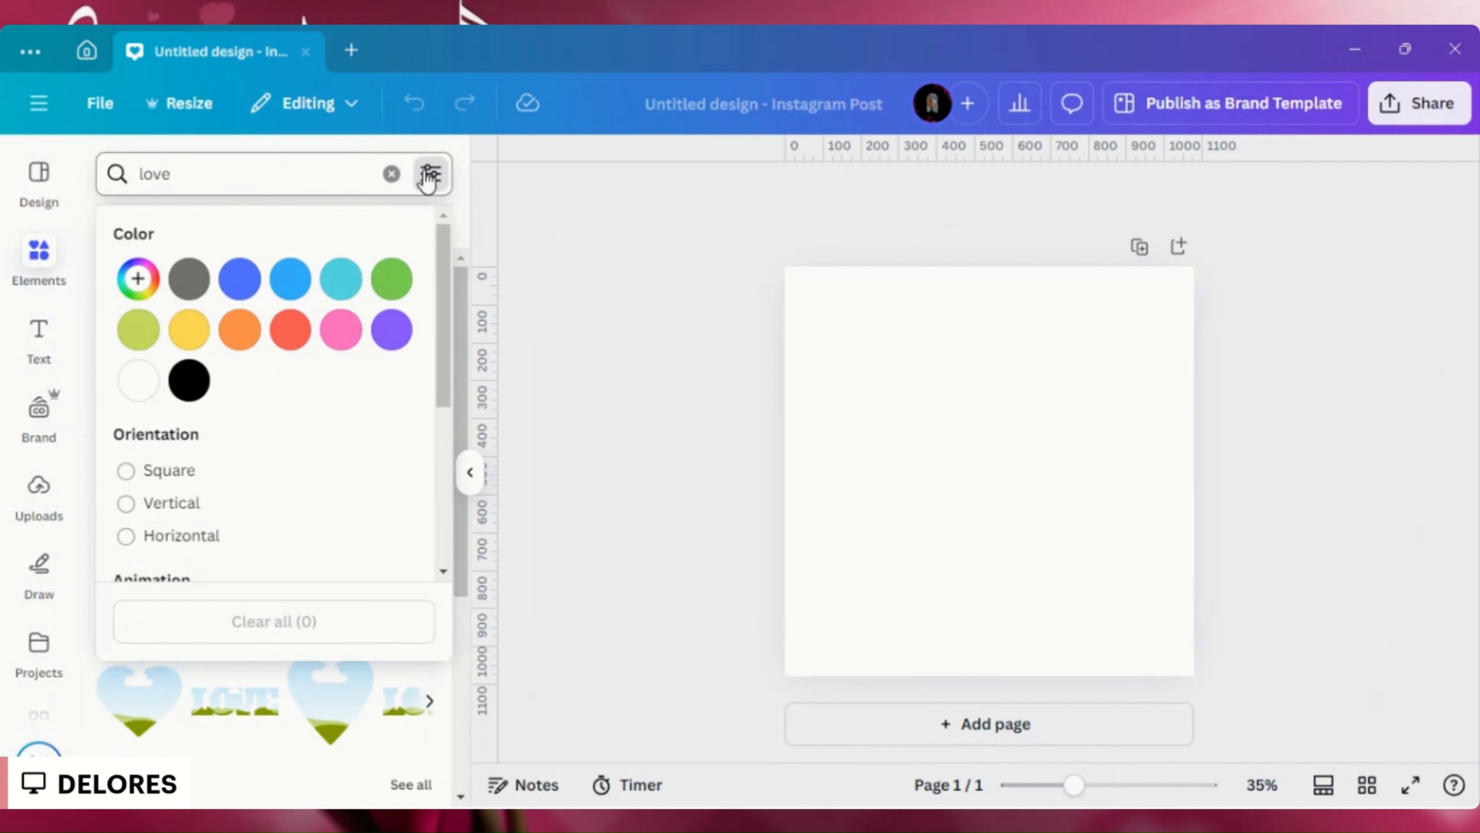
scroll(296, 409, down, 1)
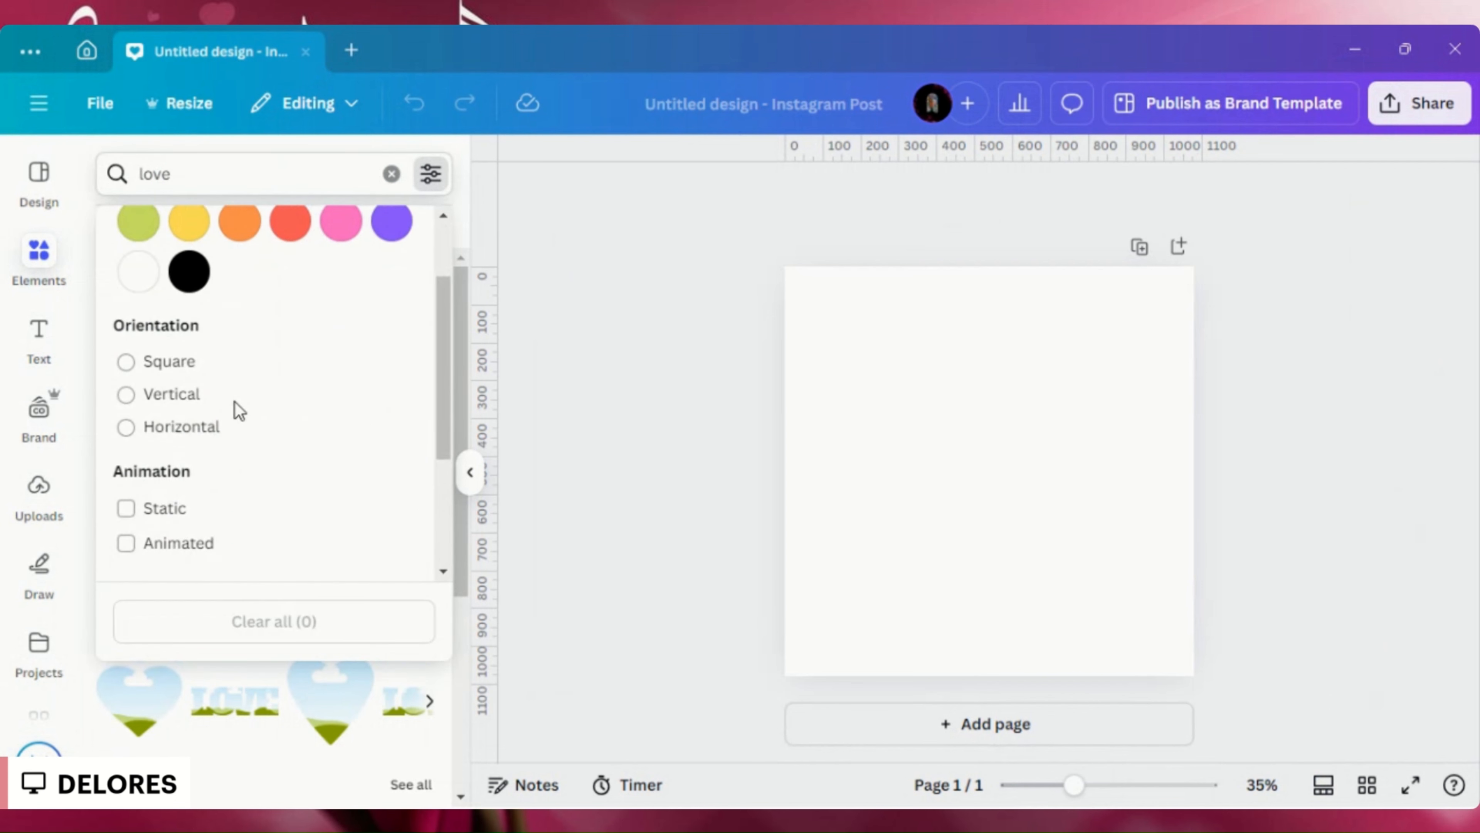
click(129, 361)
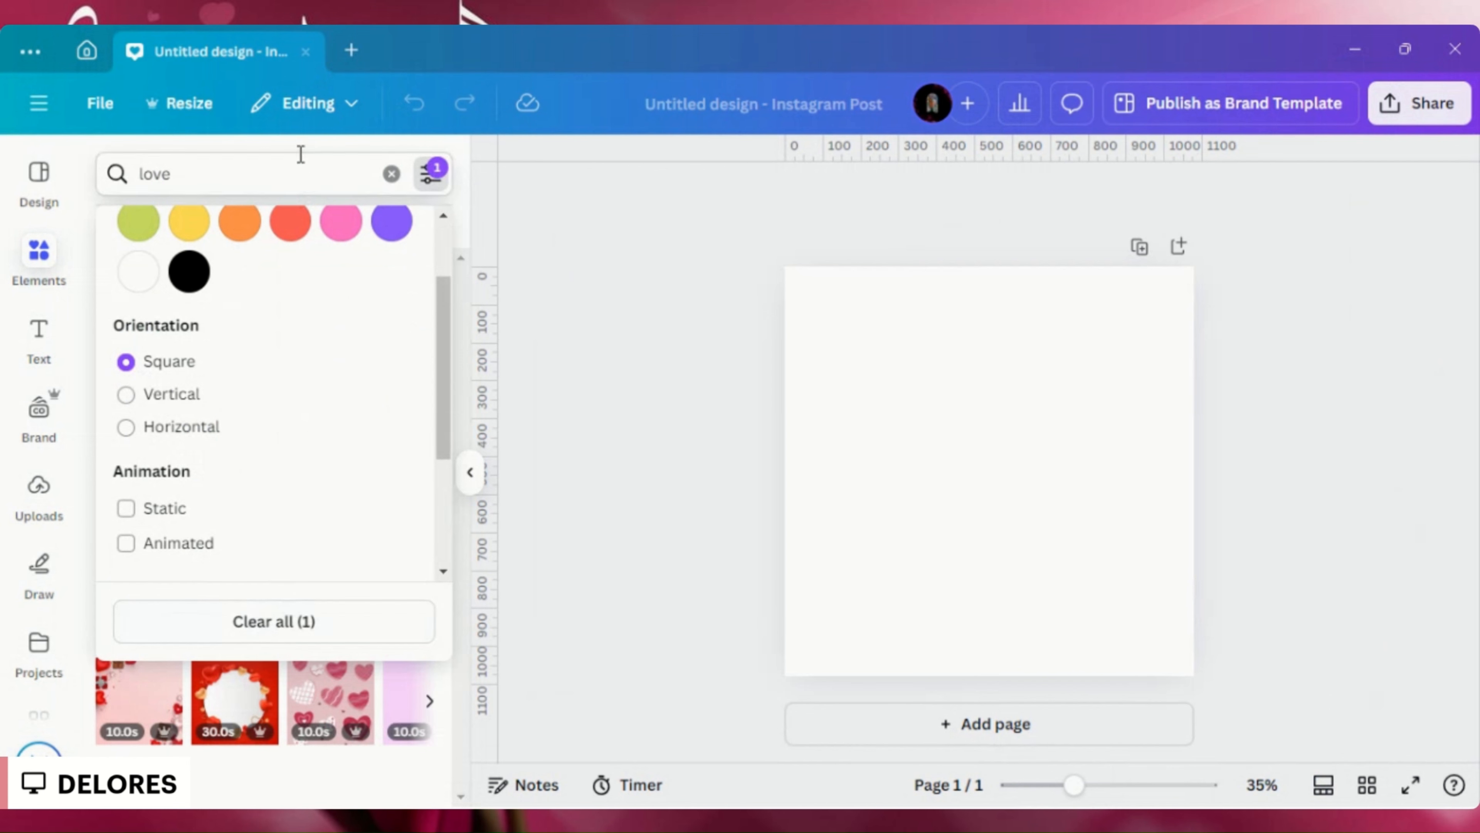
click(290, 174)
key(Return)
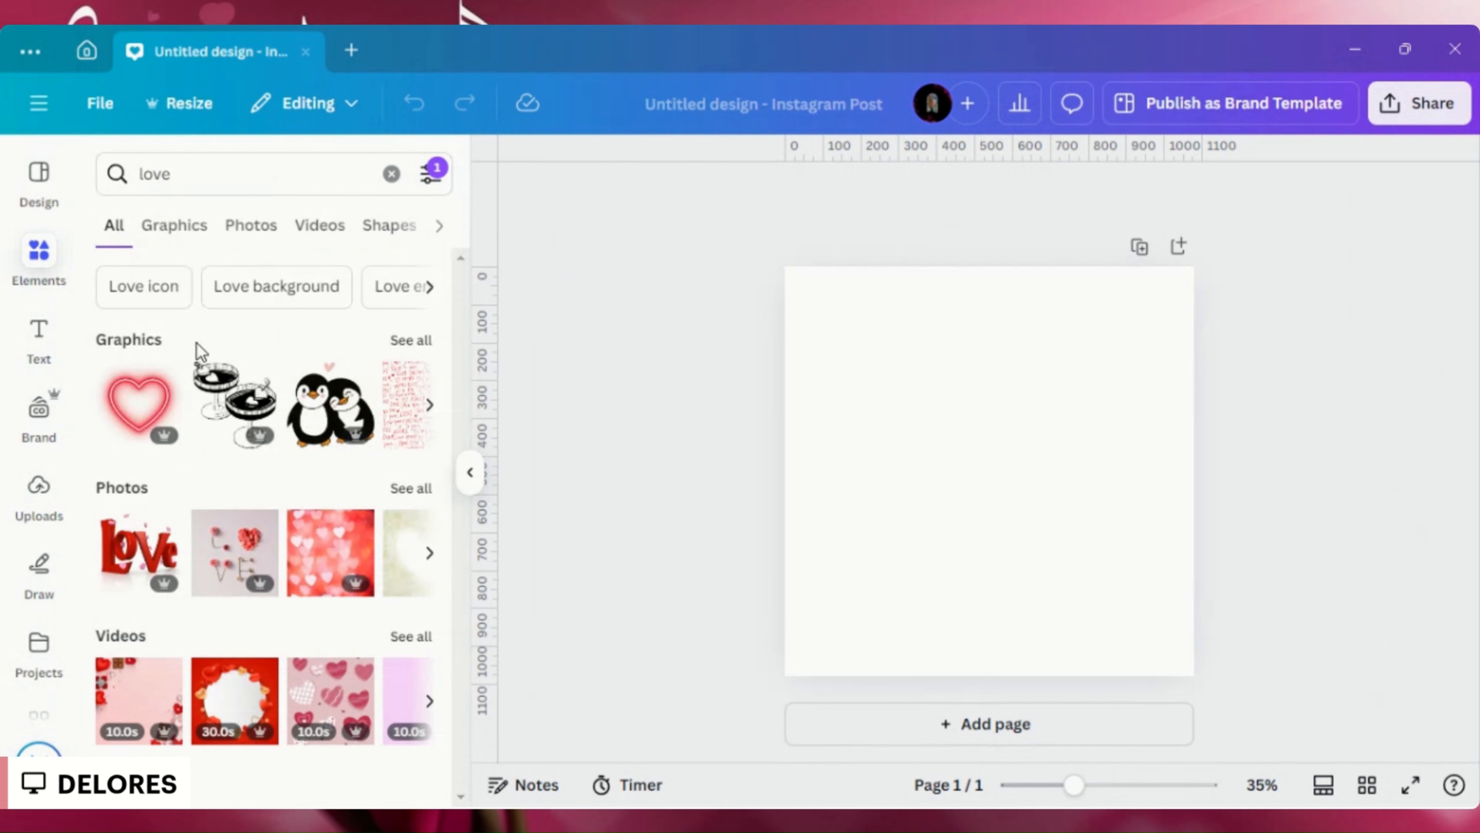
- Add the pink photo with heart balloons, clouds and a white podium from the love photos and set it as the page background
click(410, 489)
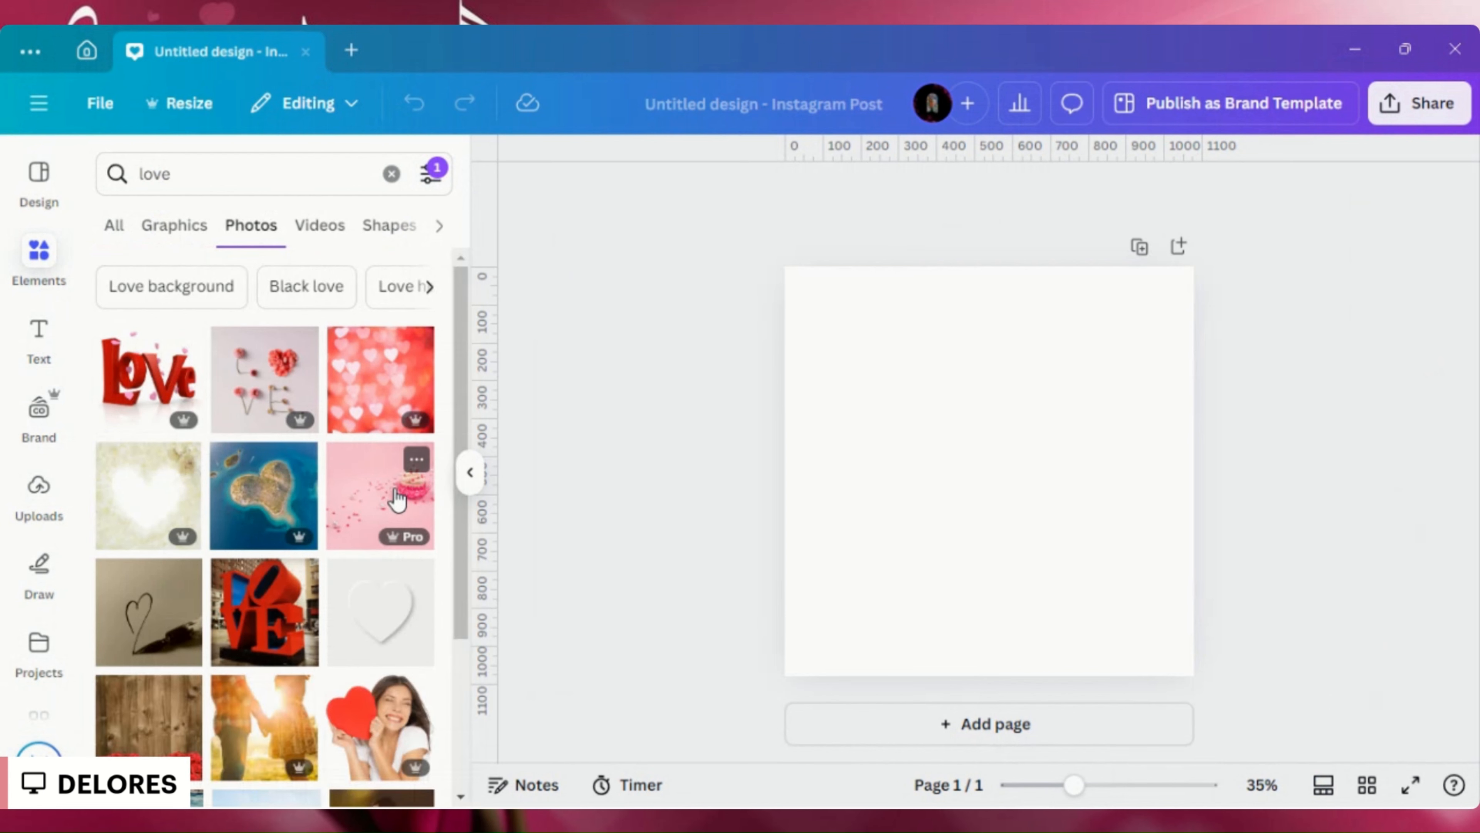
scroll(396, 498, down, 2)
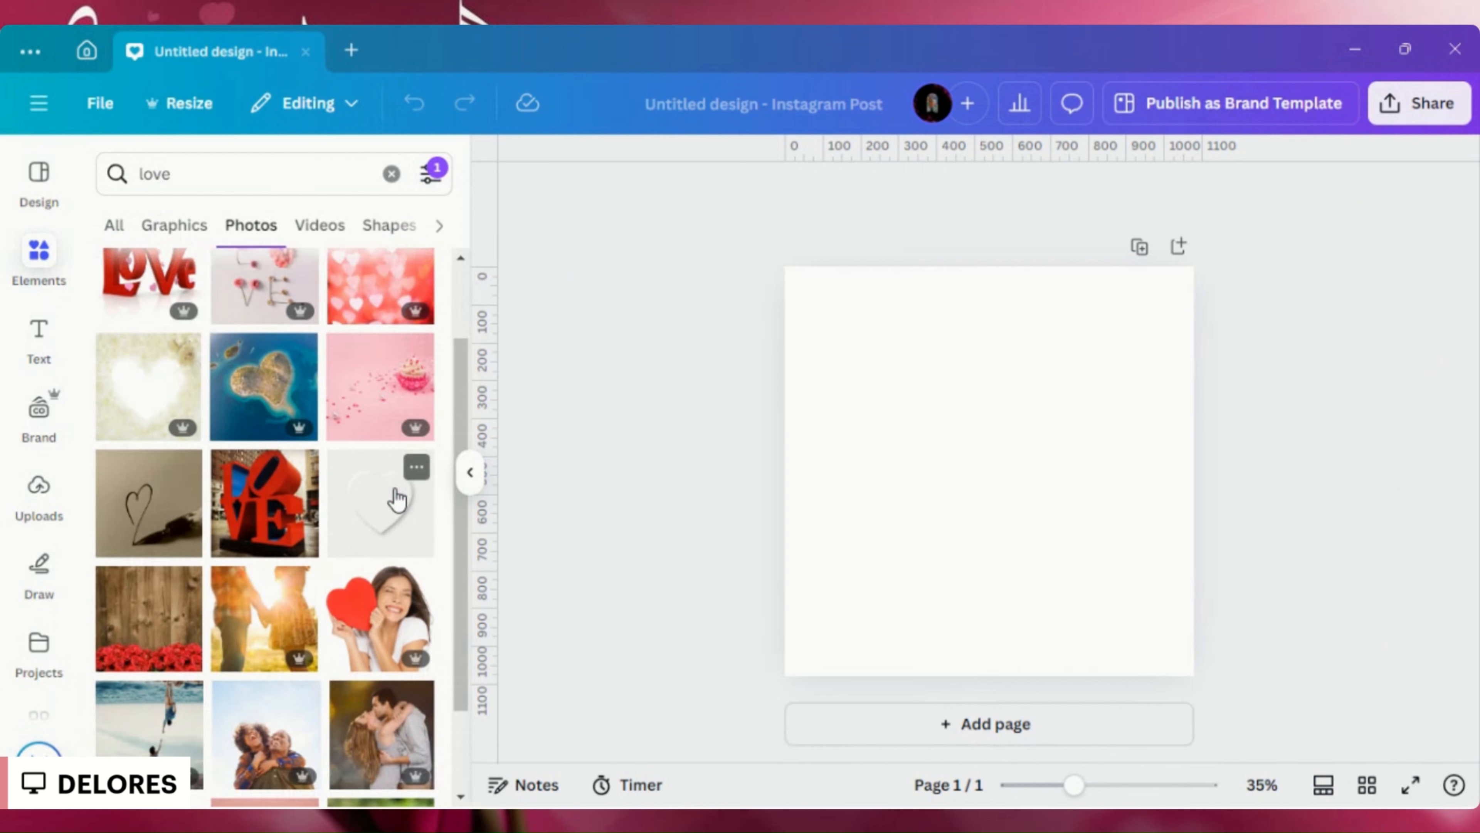
scroll(397, 499, up, 2)
scroll(397, 498, down, 5)
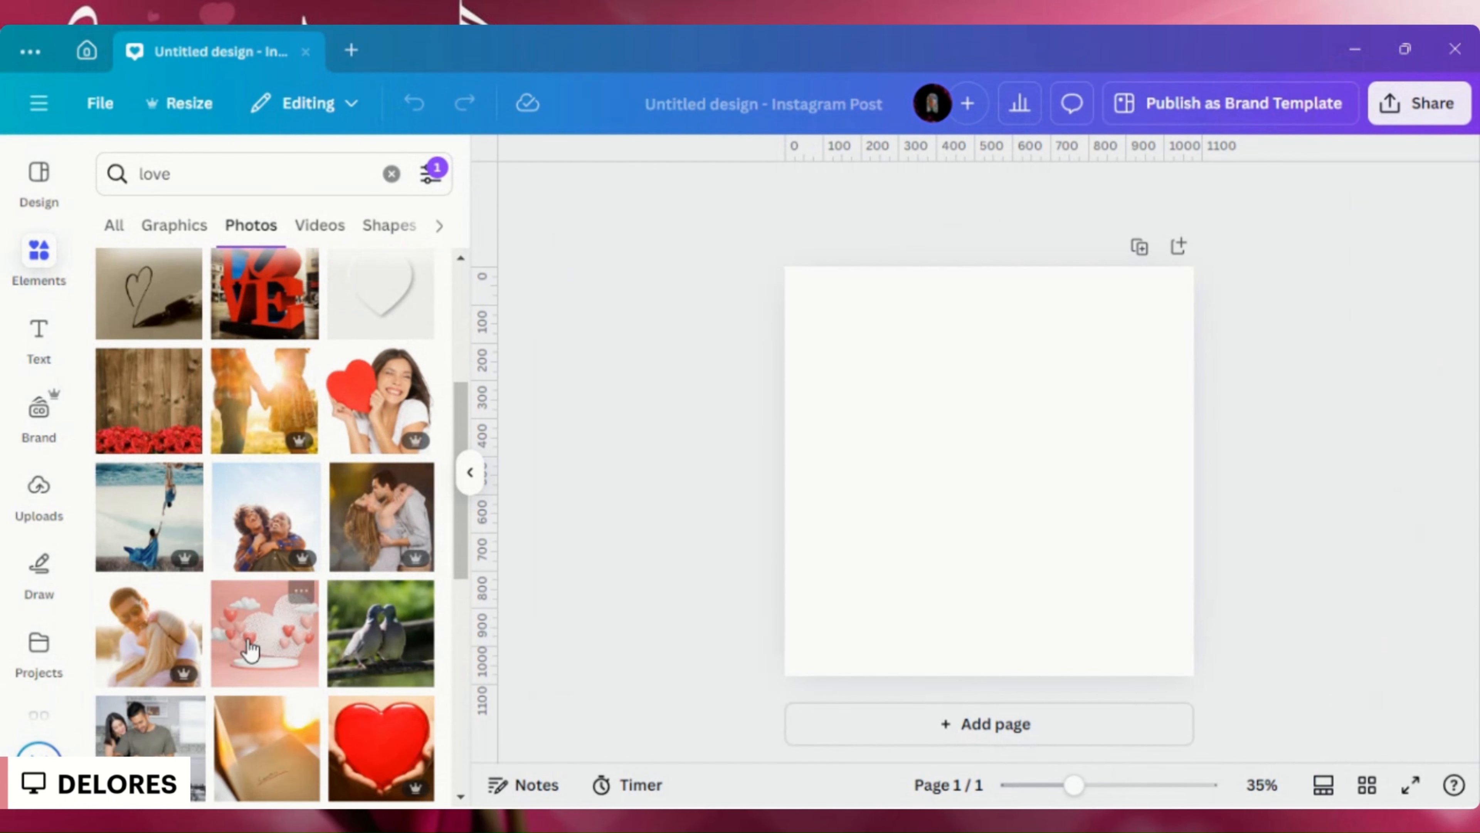
click(251, 648)
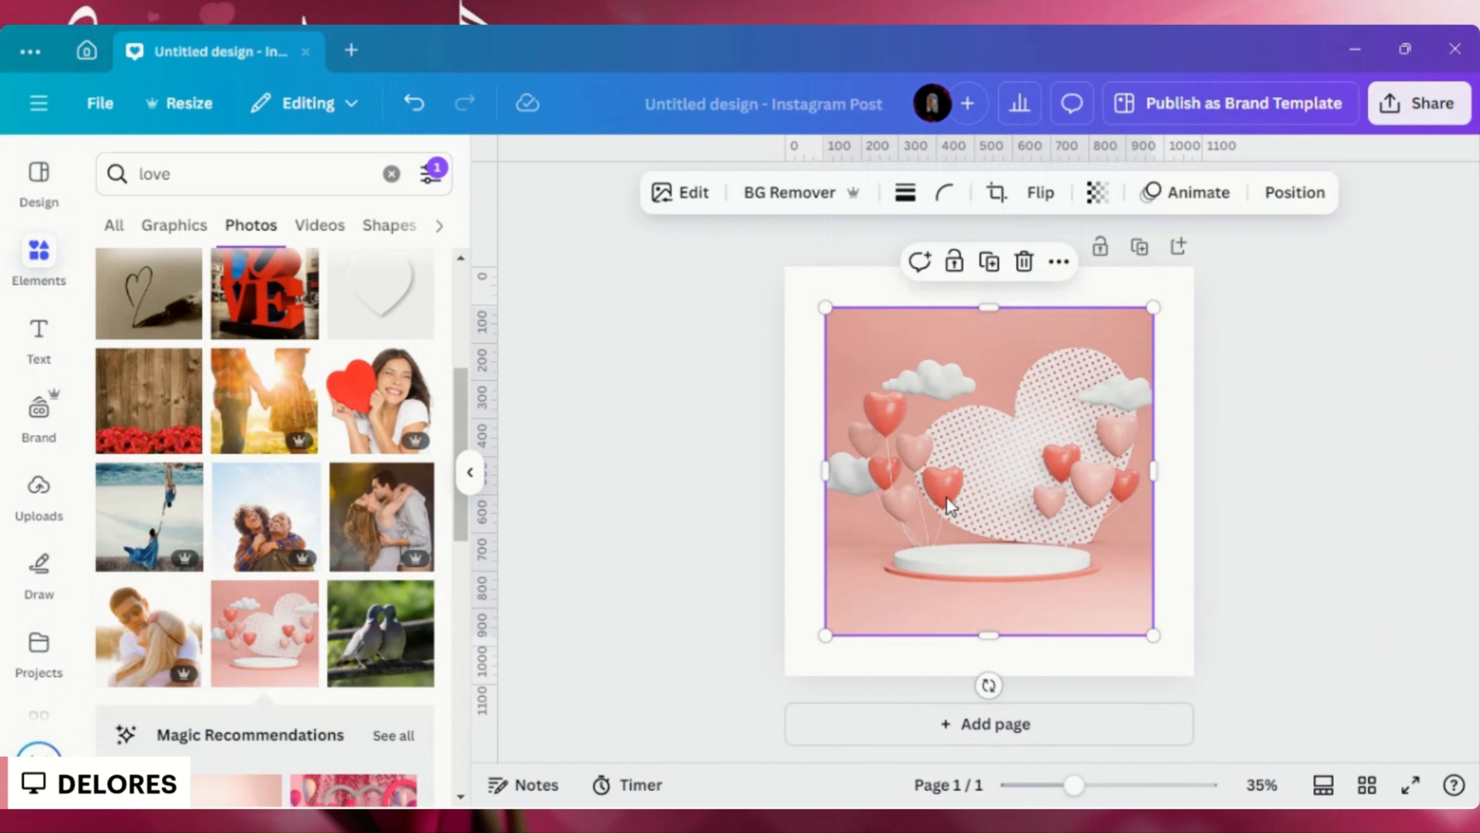
right_click(950, 505)
click(1052, 679)
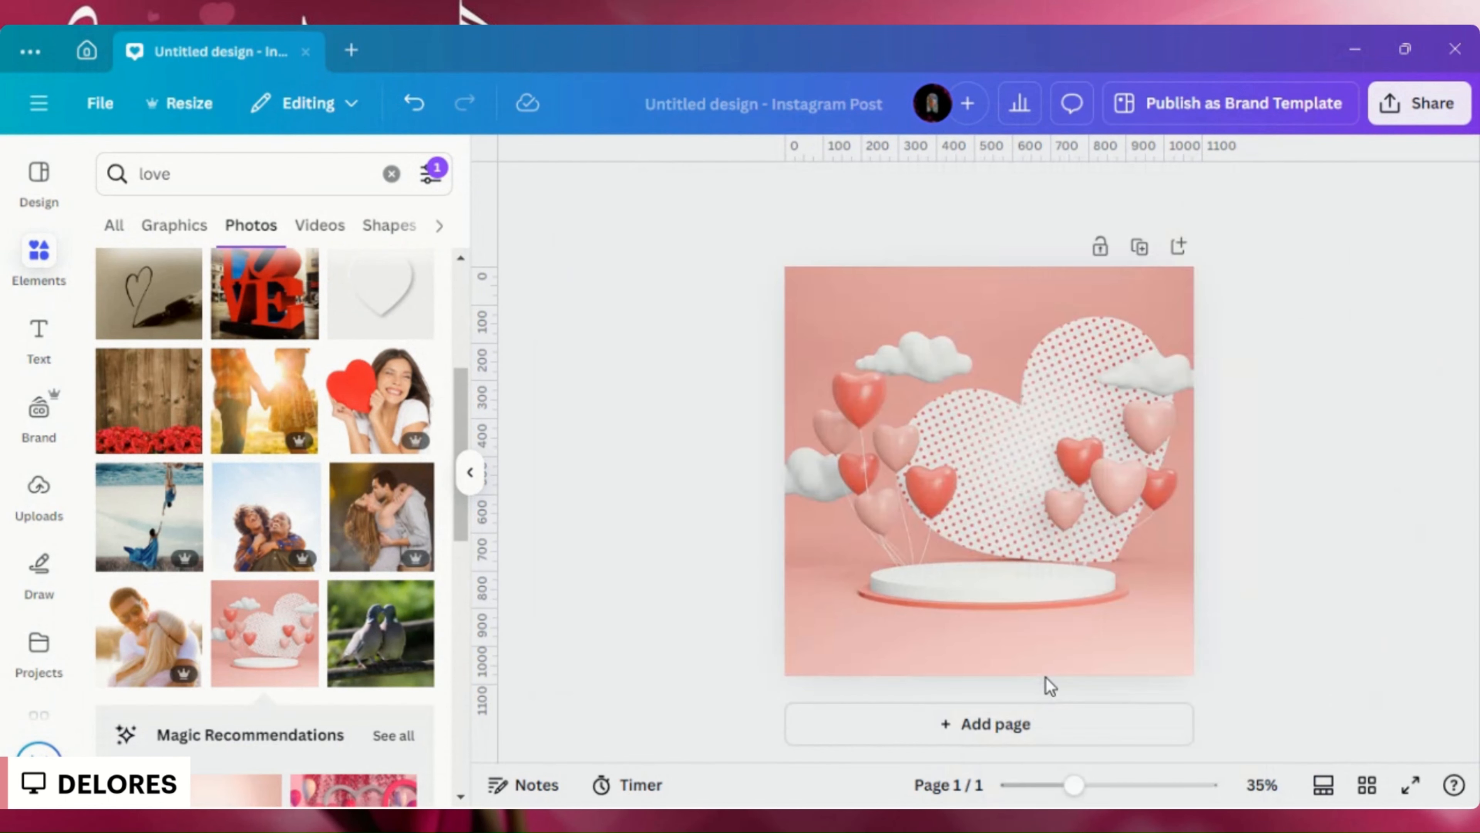
- Search the uploaded images by the brand's name and add the portrait with colourful patterned hair on pink clouds to the page
click(36, 489)
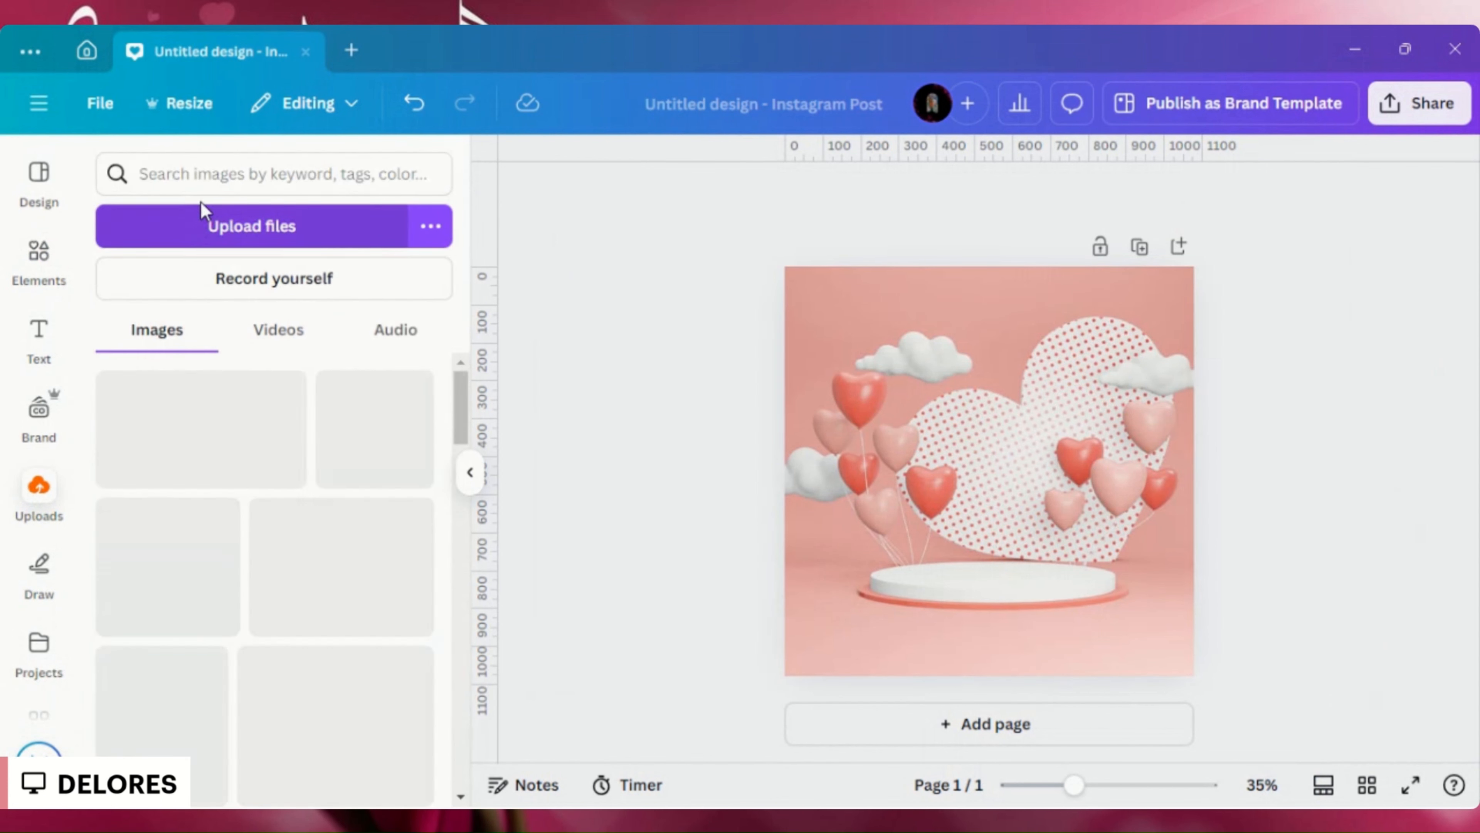
click(178, 174)
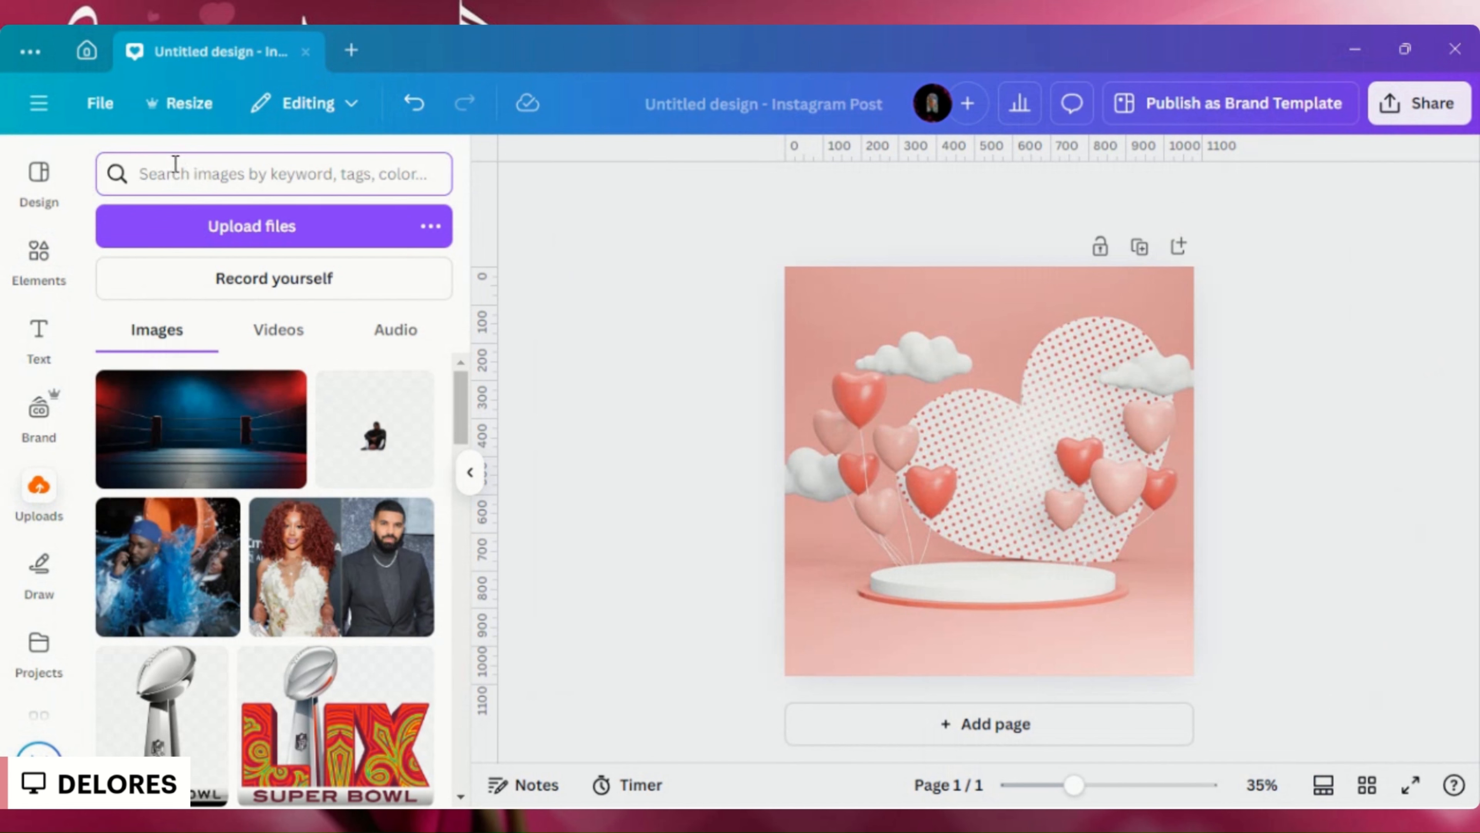
text(delores)
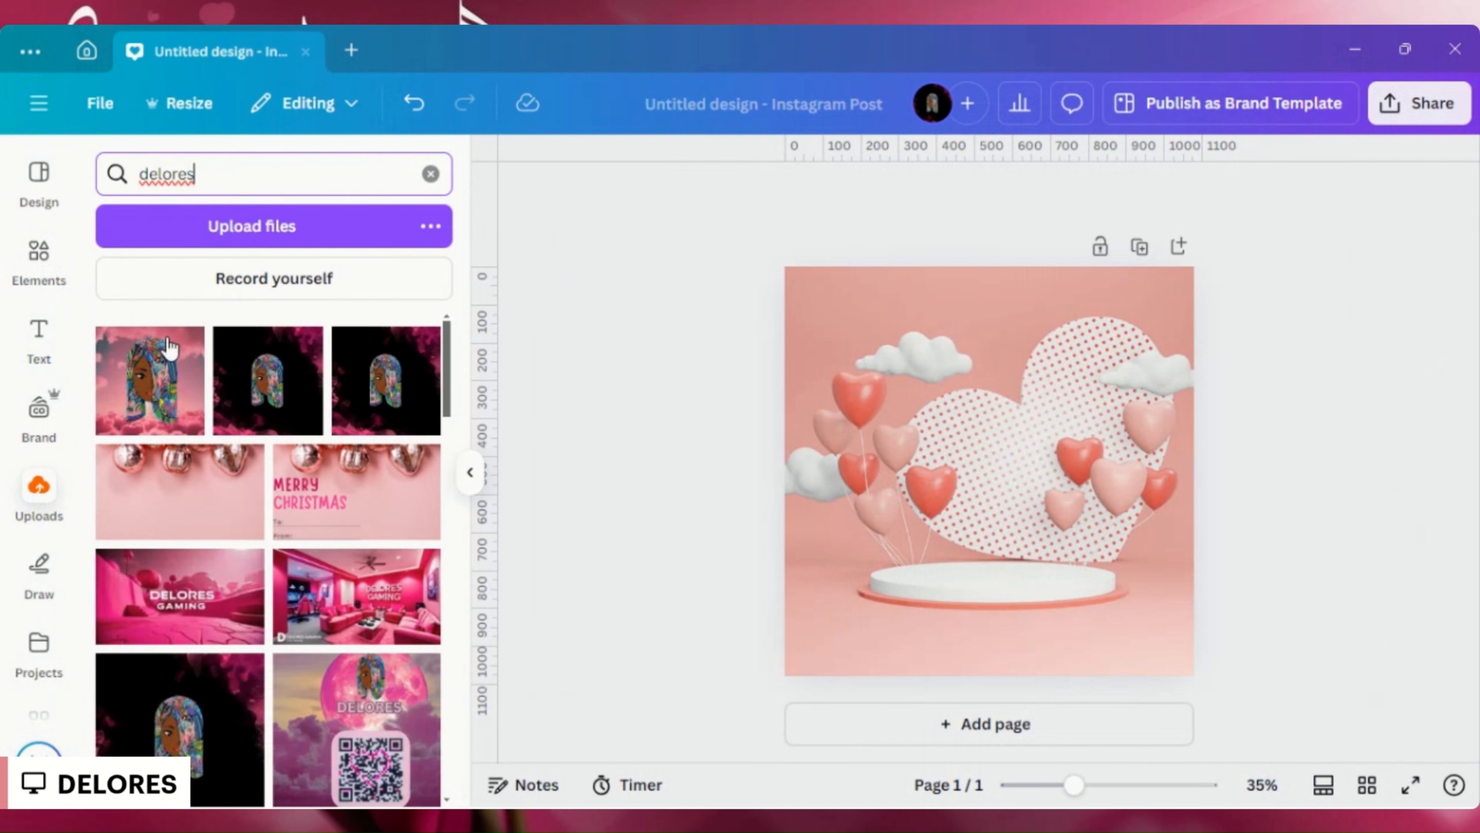
click(169, 347)
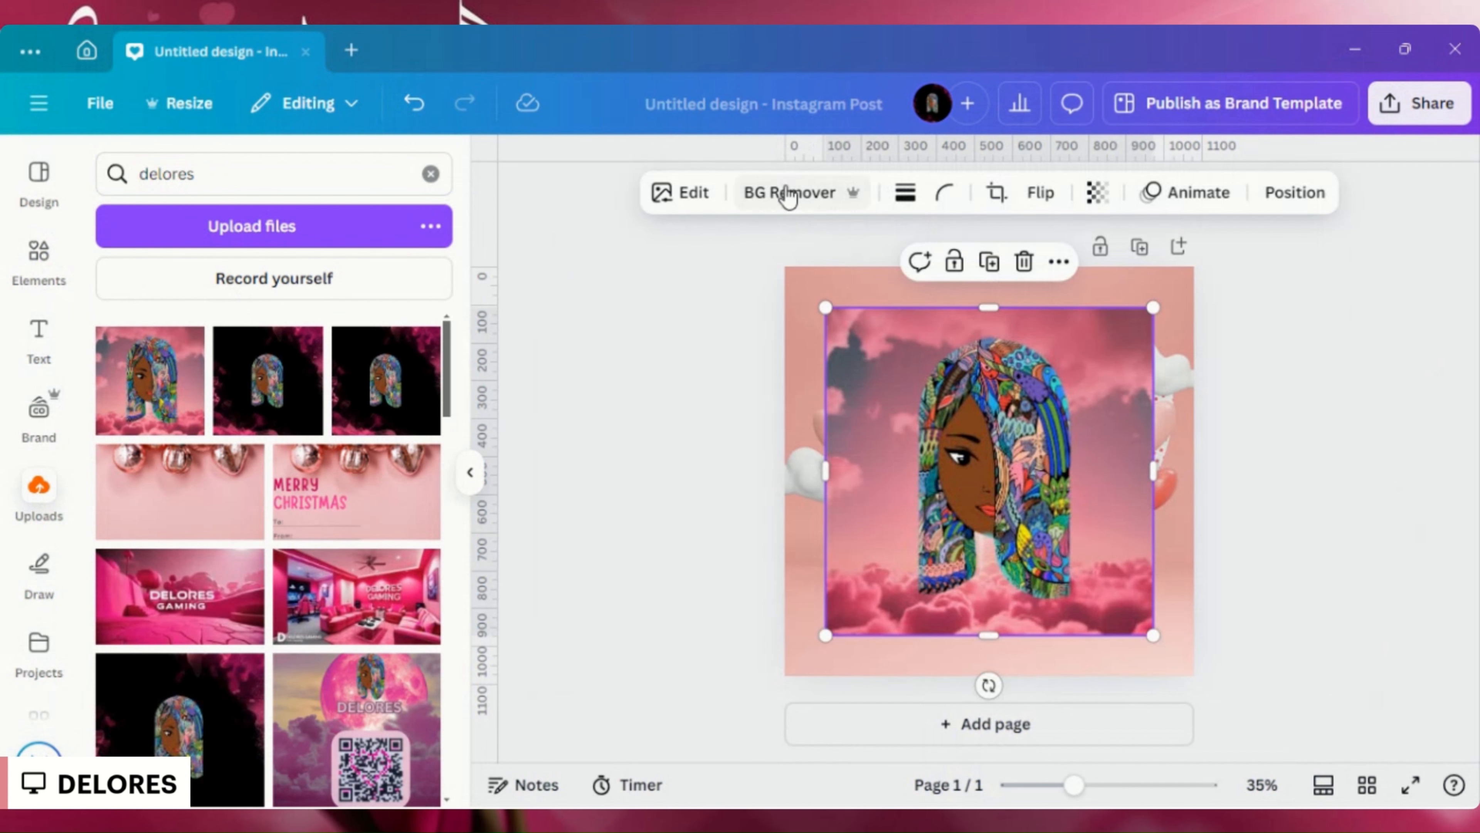
- Remove the portrait's background, shrink the portrait and centre it just above the white podium
click(788, 195)
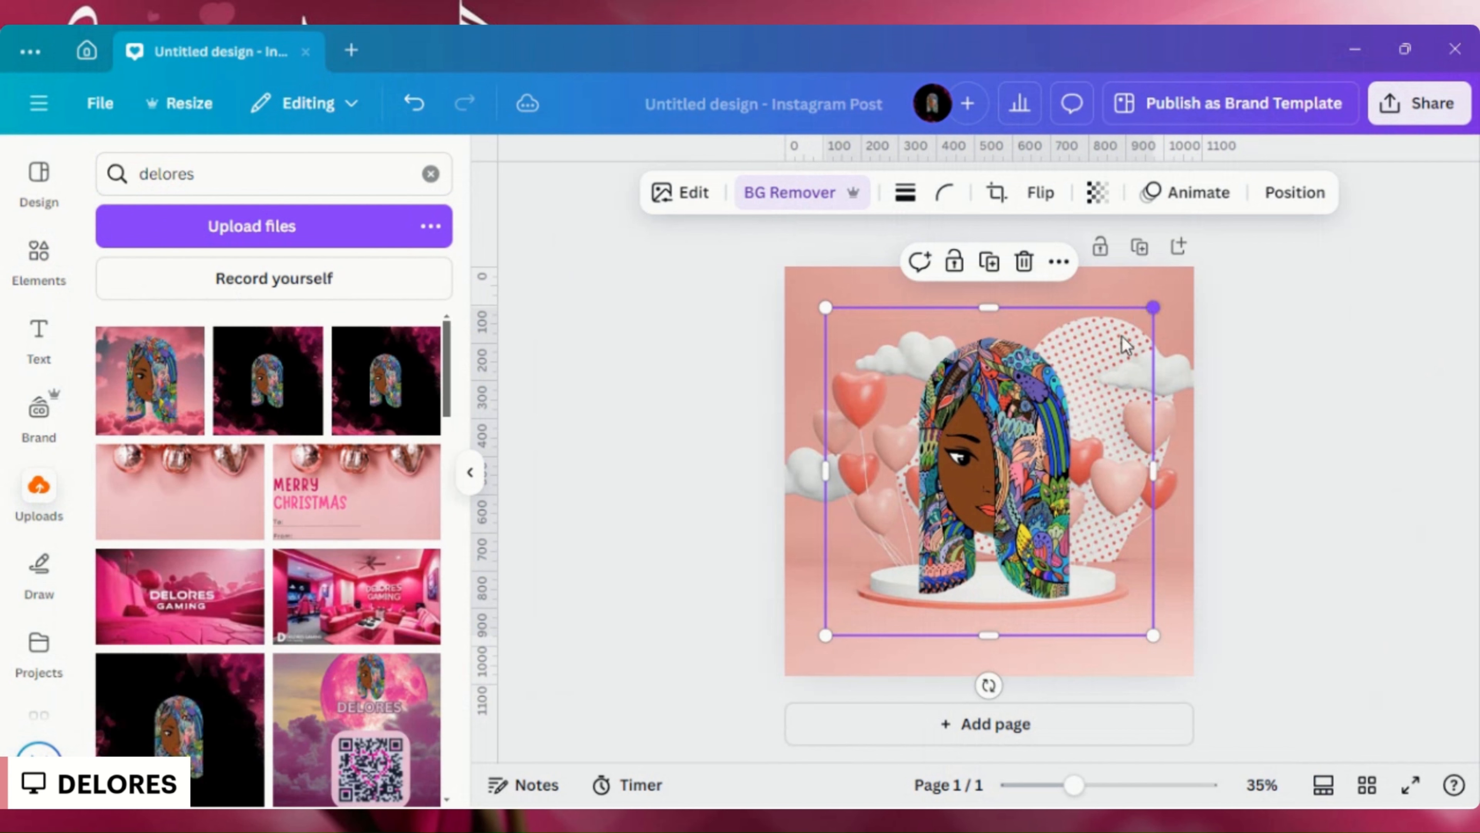
drag(1152, 307, 1086, 374)
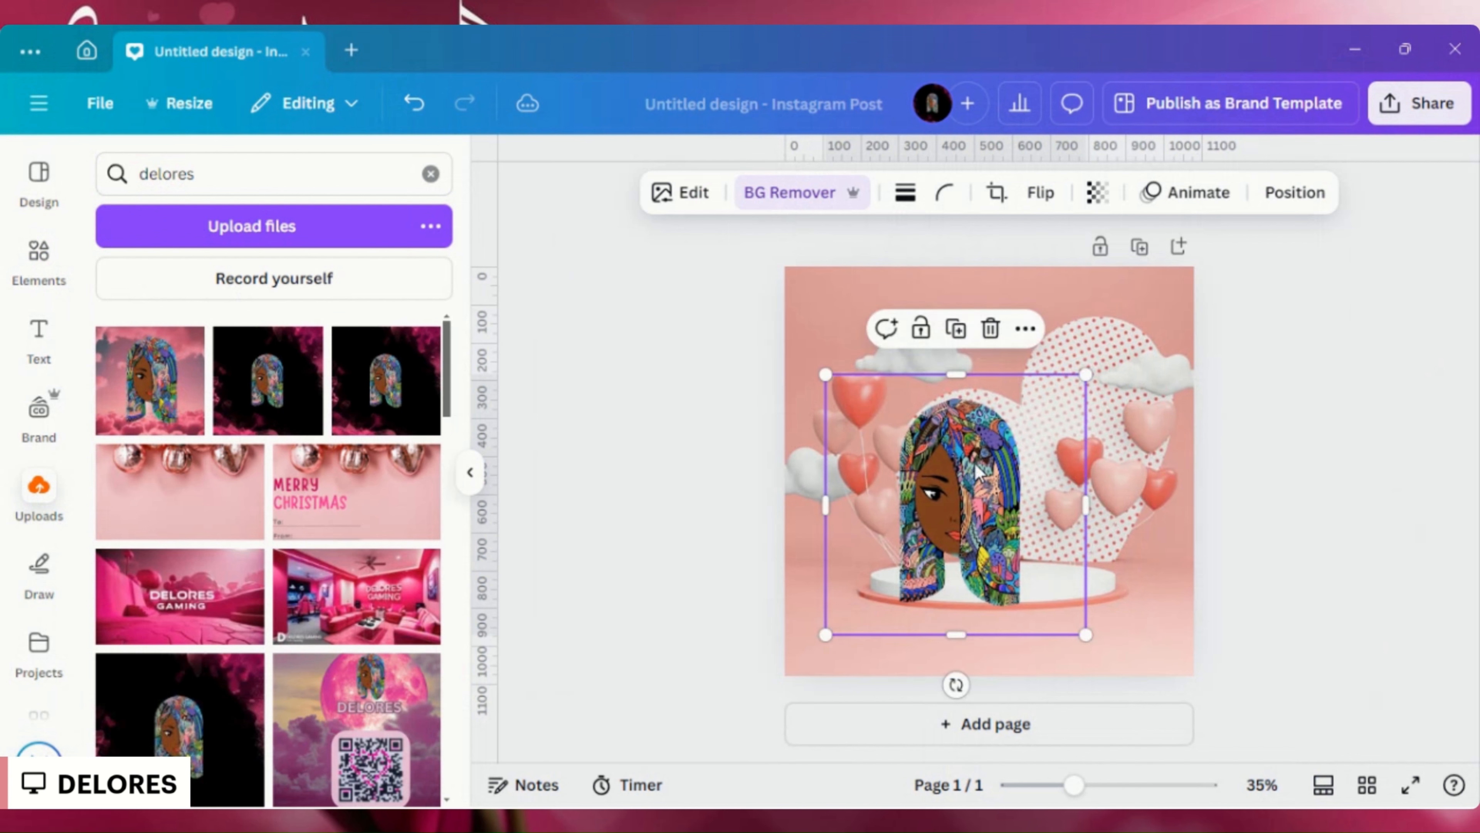
drag(975, 463, 1008, 429)
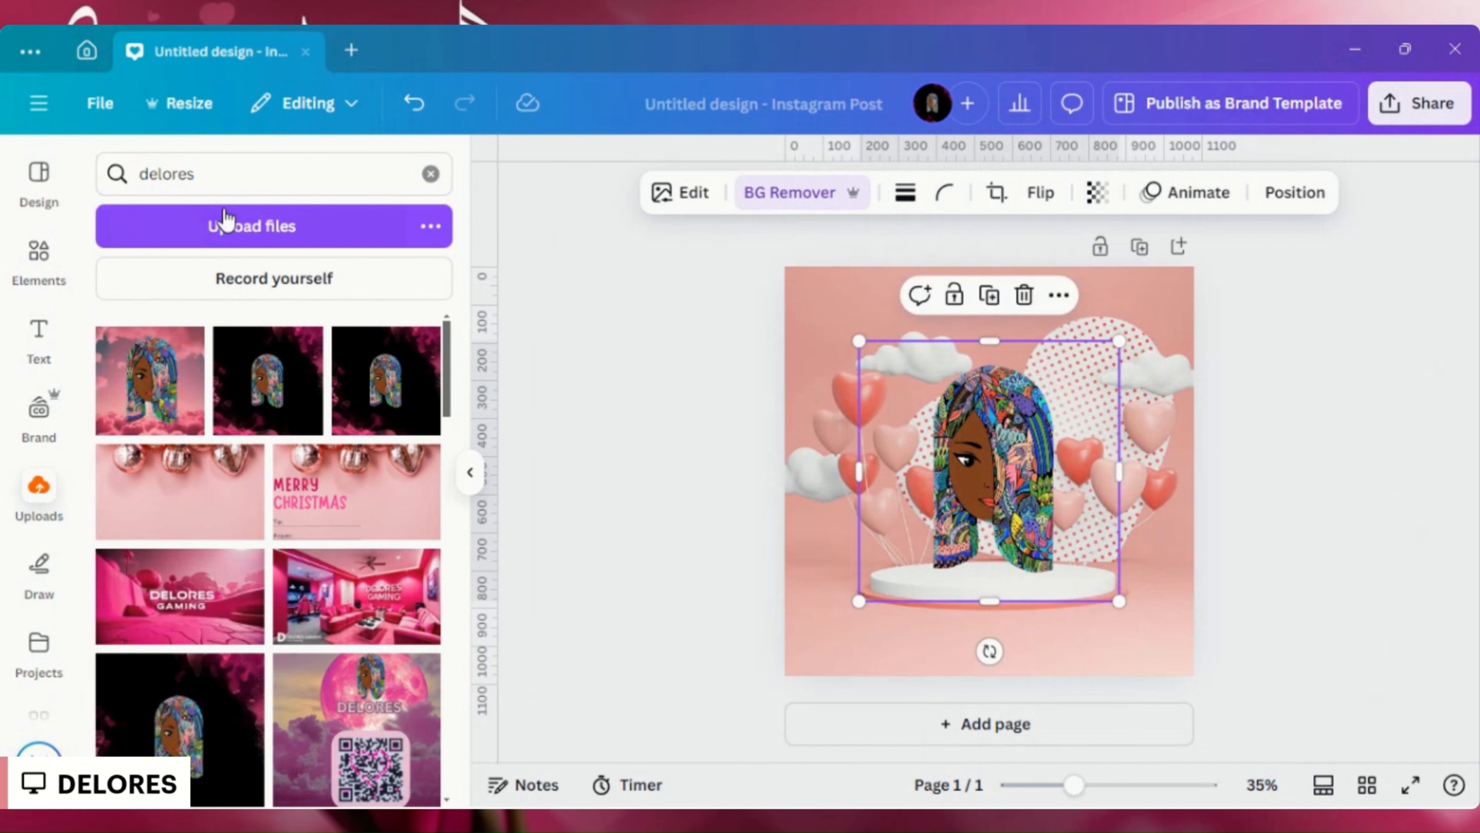
- Search the elements for "love quotes" and narrow the results to graphics
click(38, 251)
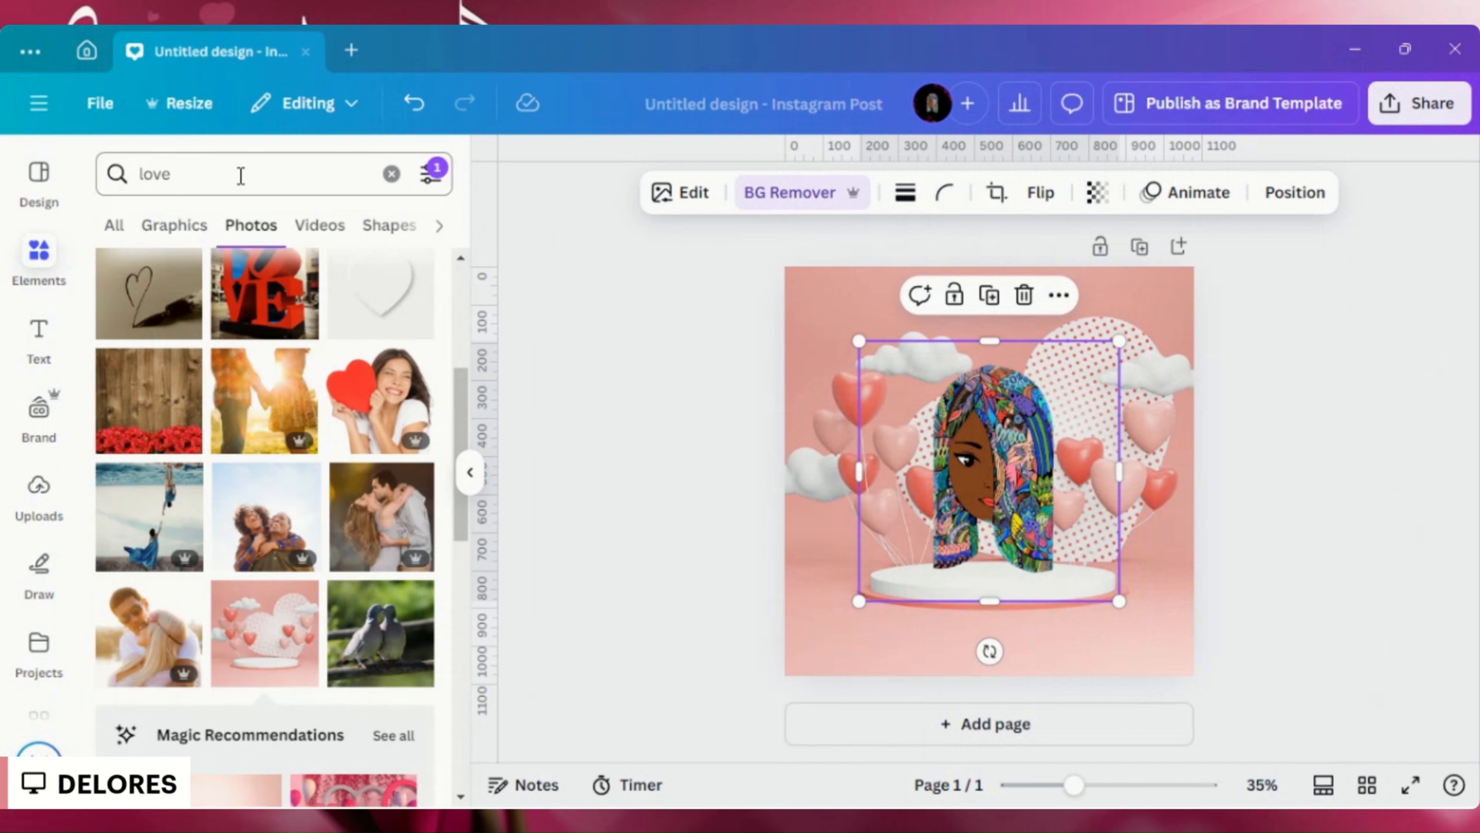
click(209, 173)
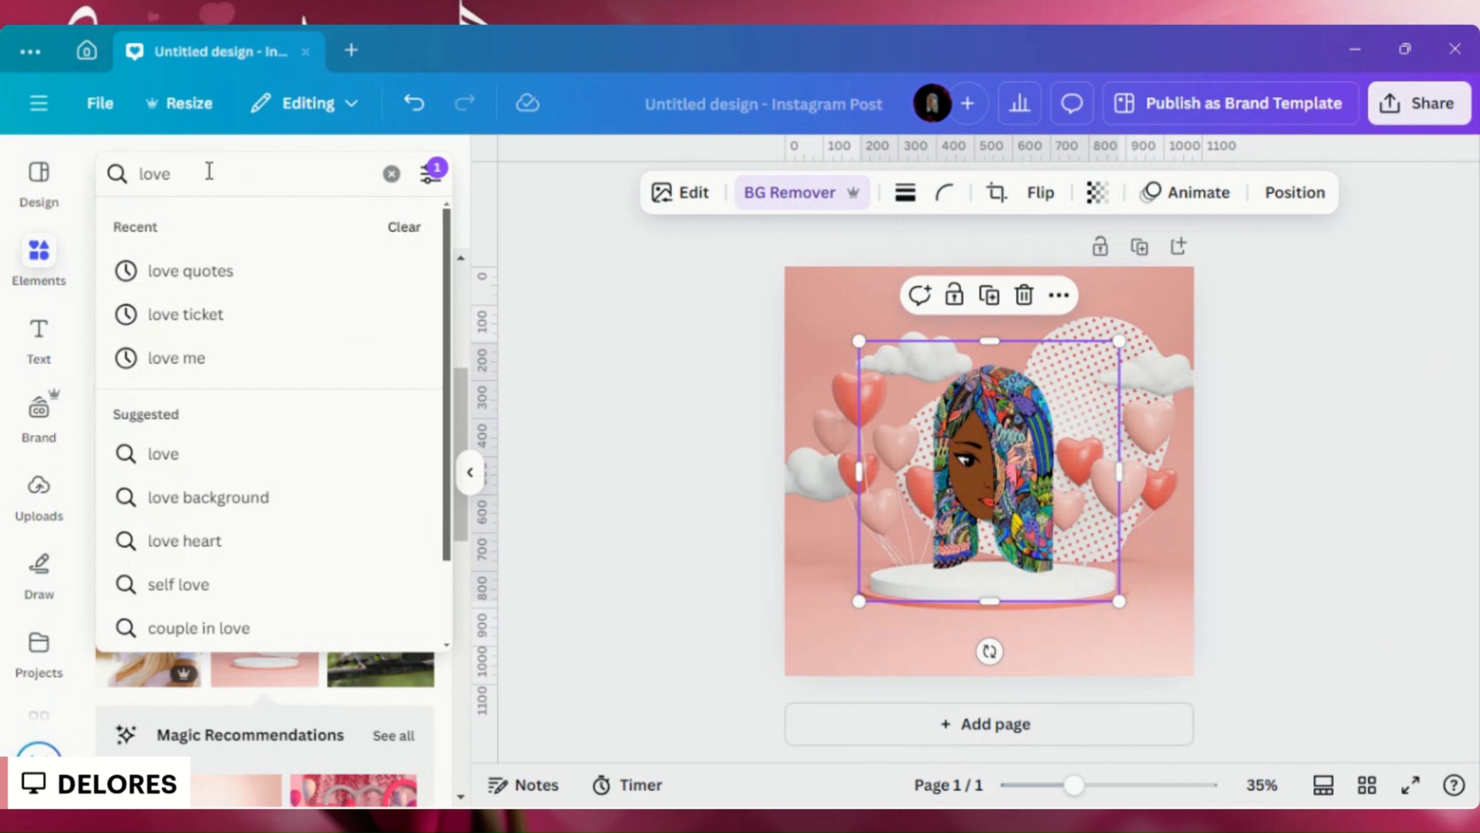
click(189, 273)
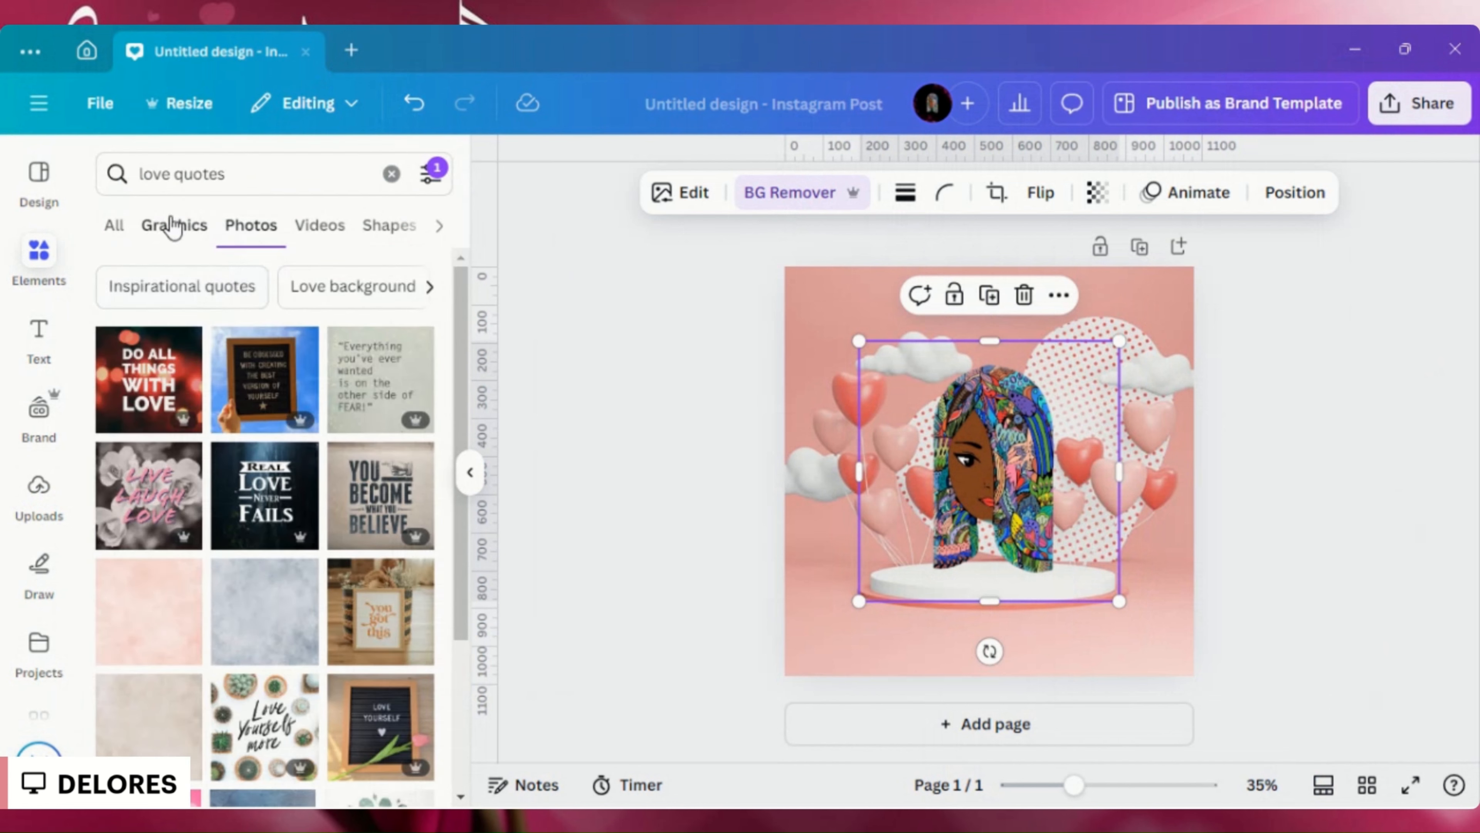
click(173, 228)
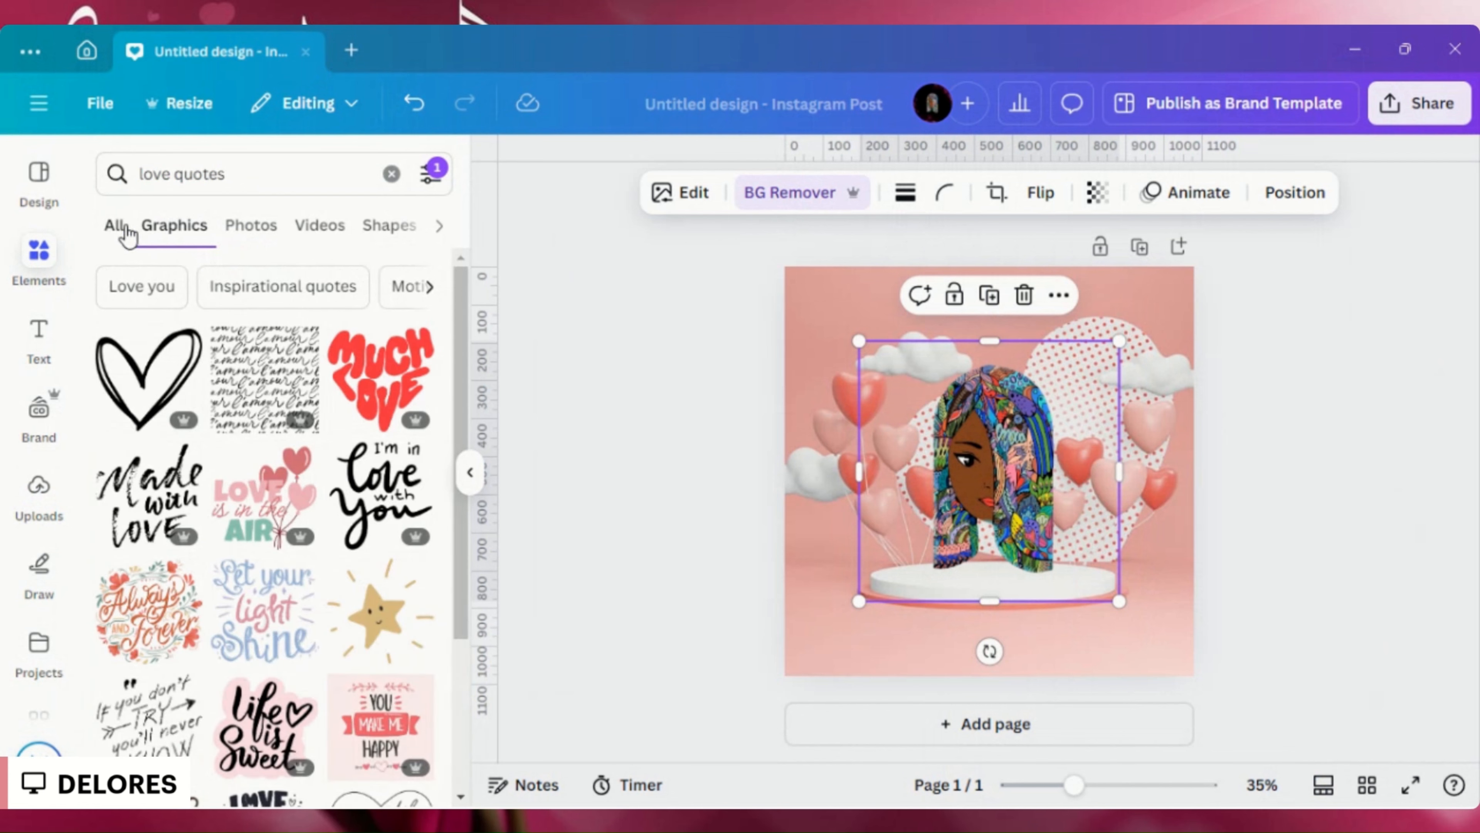
- Look through the combined, video and frame results for the love quotes search and return to the graphics
click(116, 230)
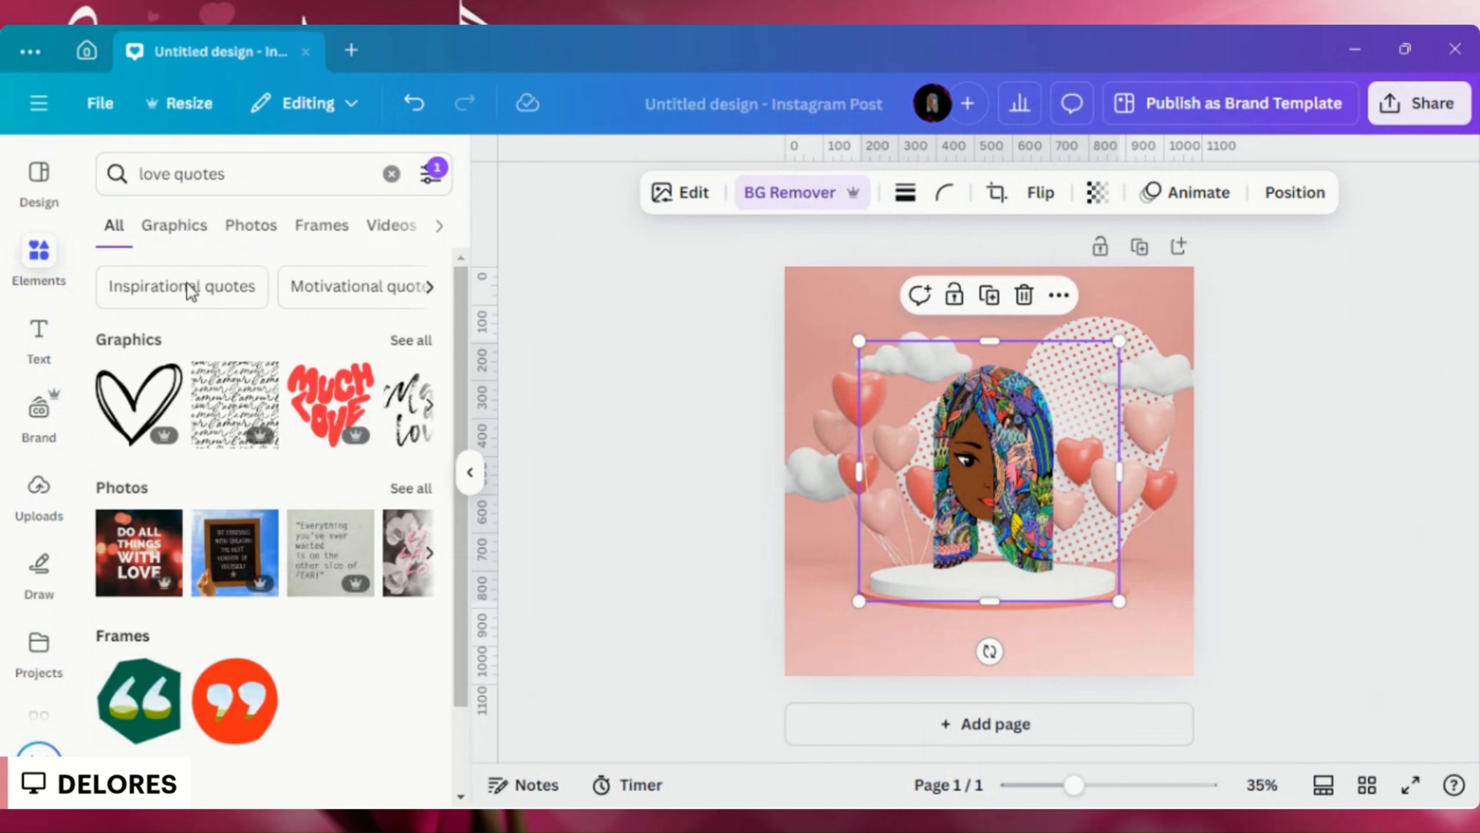
scroll(279, 403, down, 2)
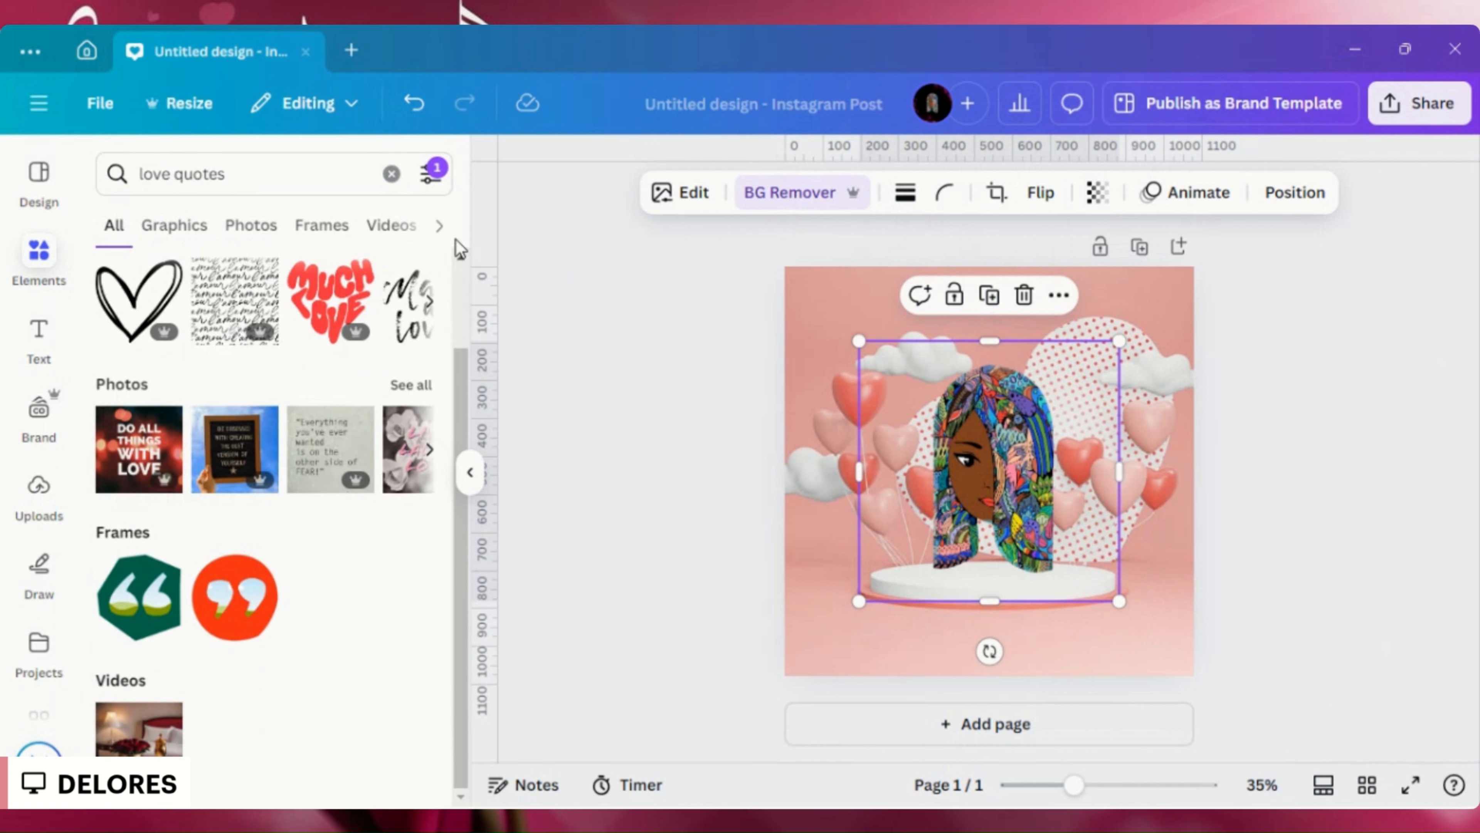
click(408, 236)
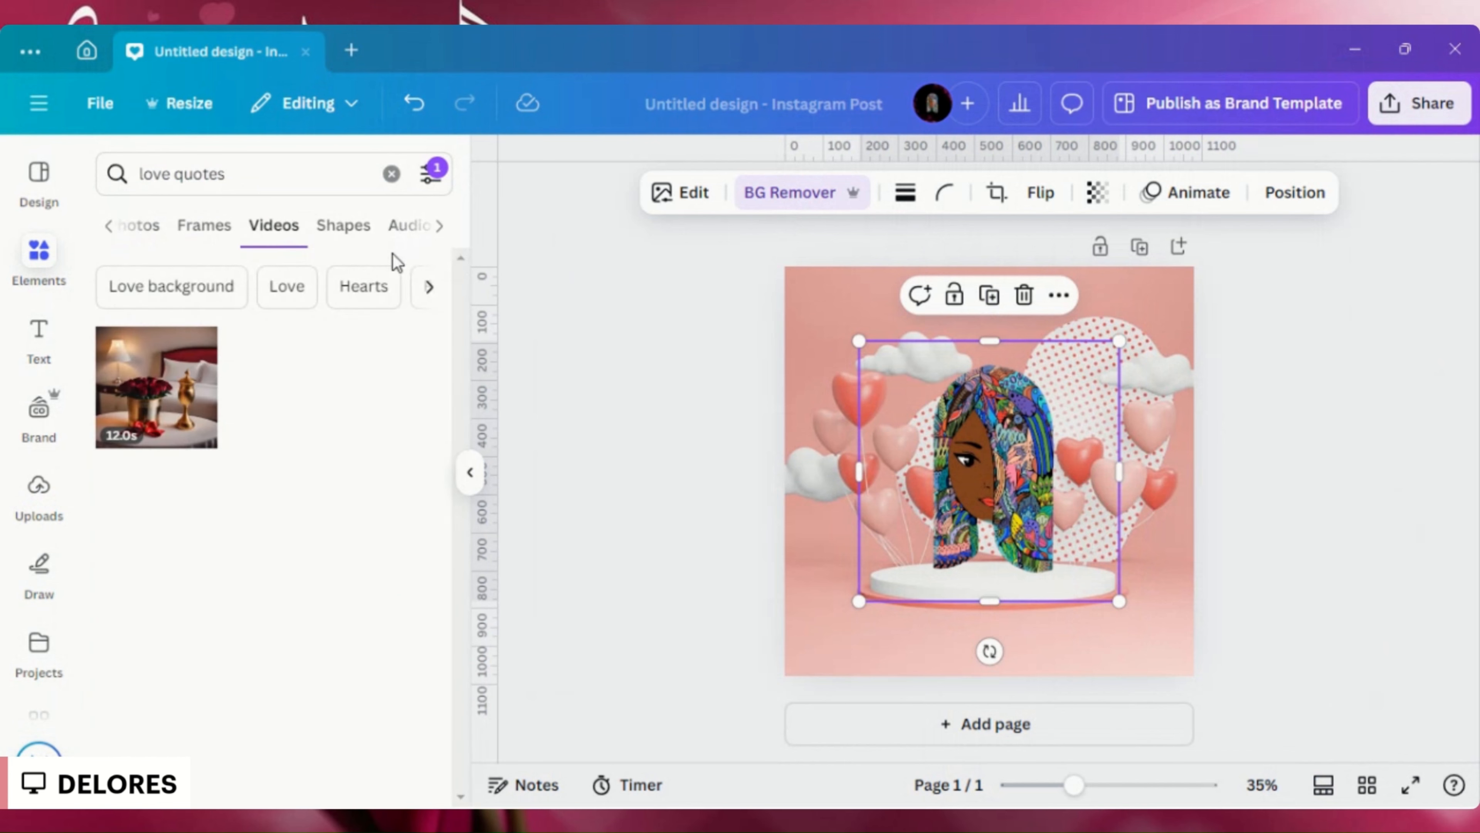
click(200, 233)
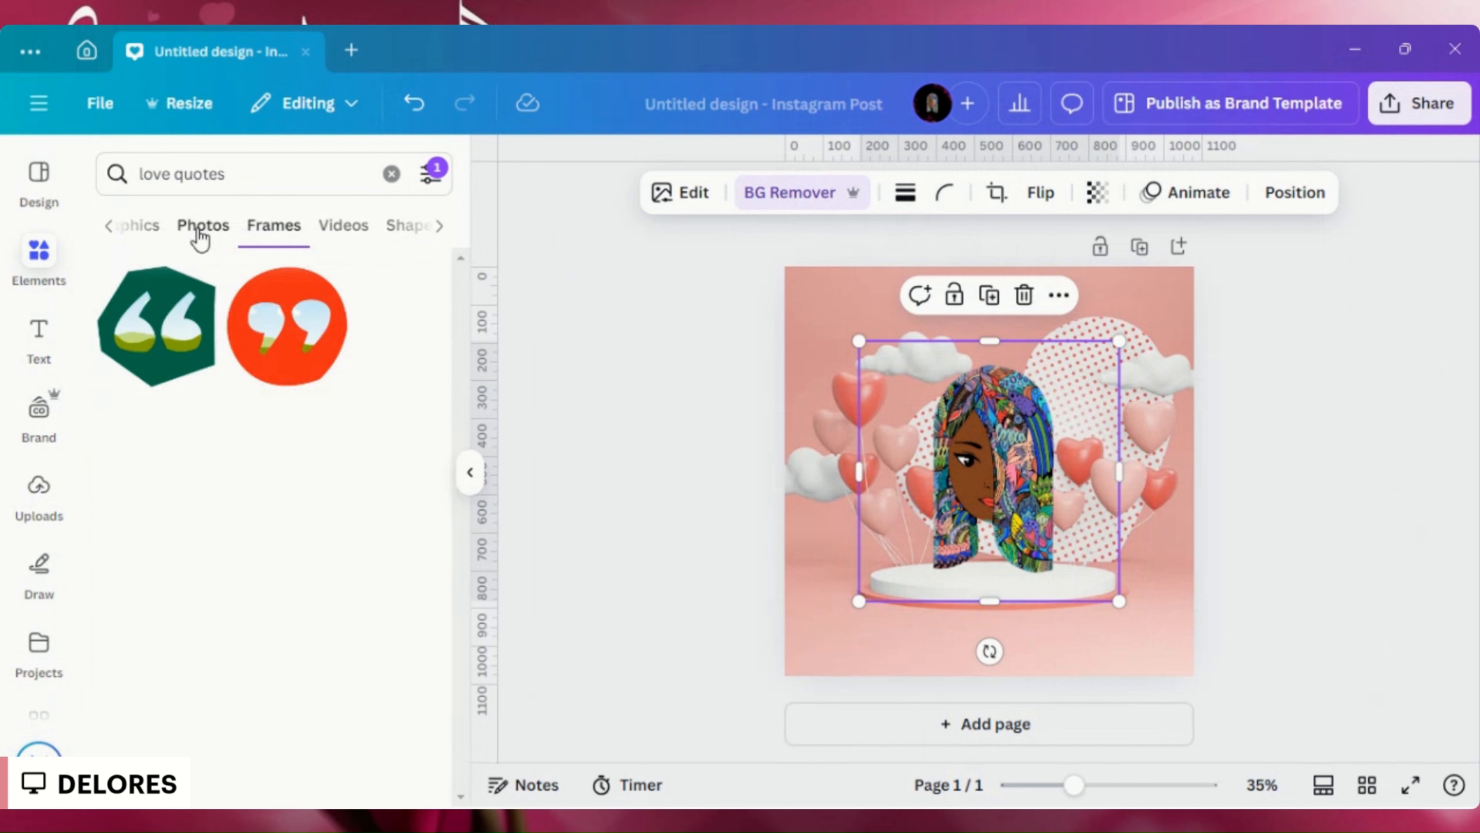
click(154, 235)
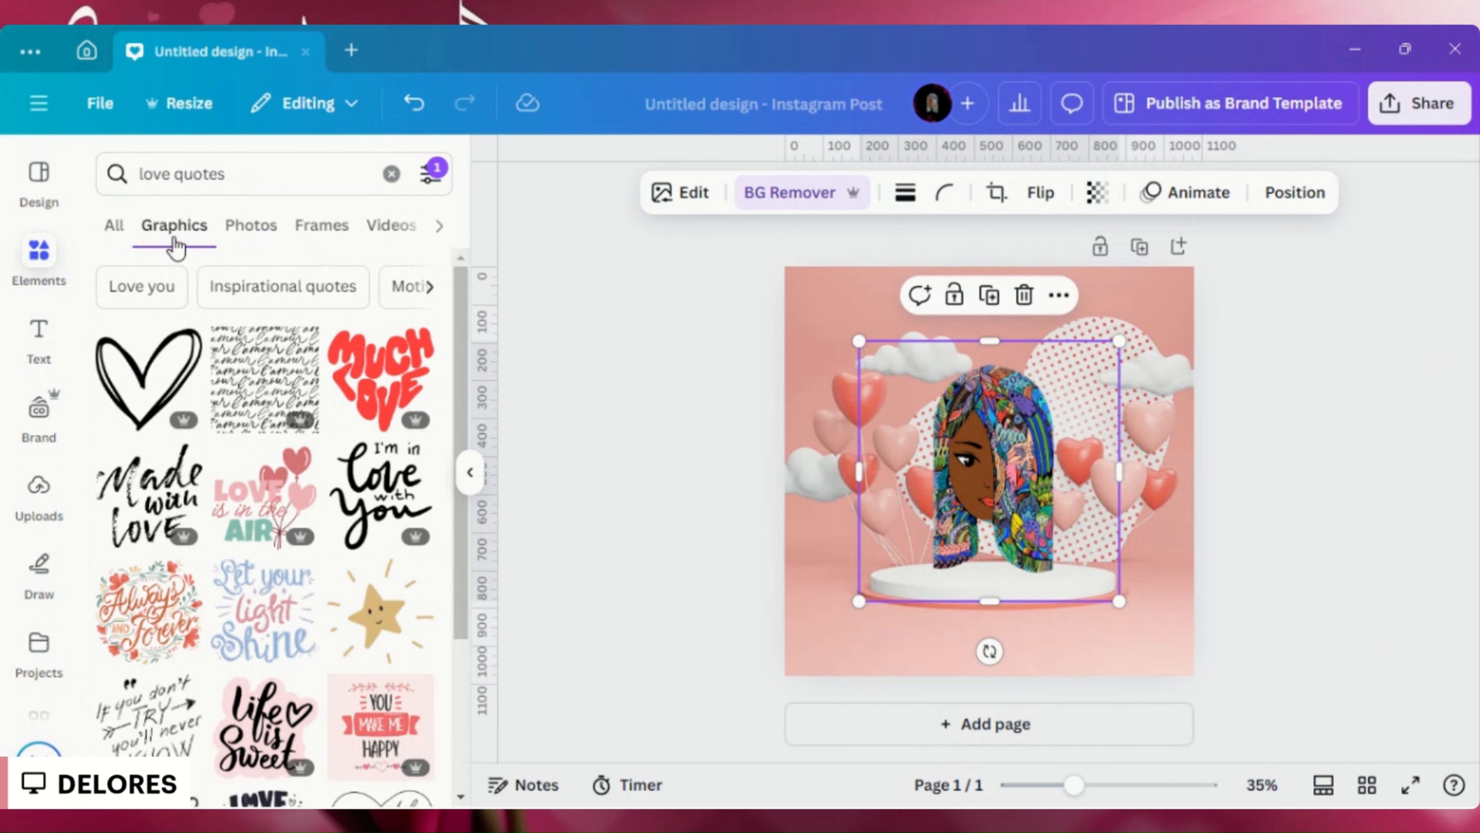
- Browse the love quote graphics for a design that suits the pink heart balloon page
scroll(233, 654, down, 2)
scroll(234, 654, down, 2)
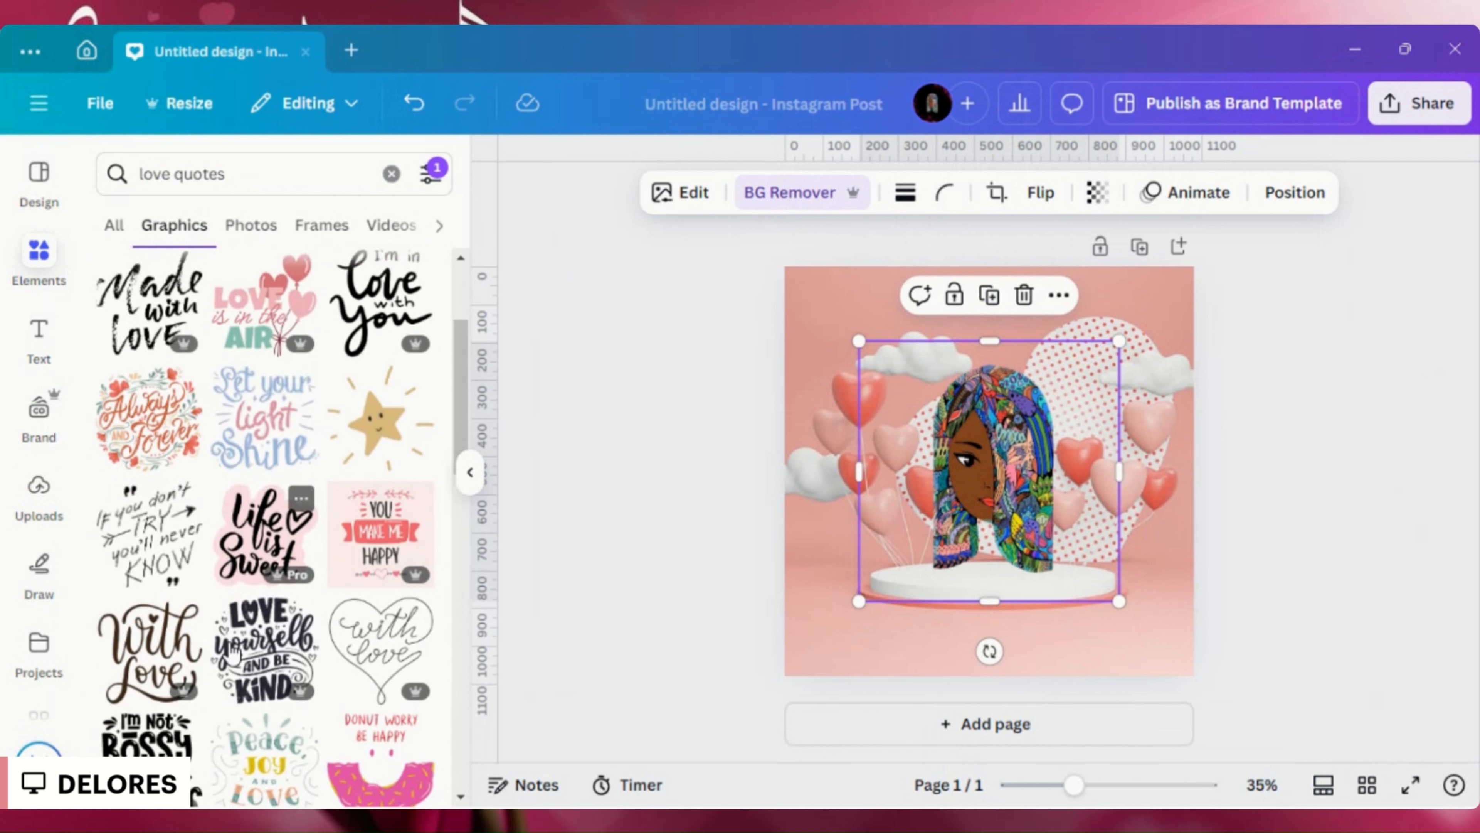
scroll(221, 654, down, 2)
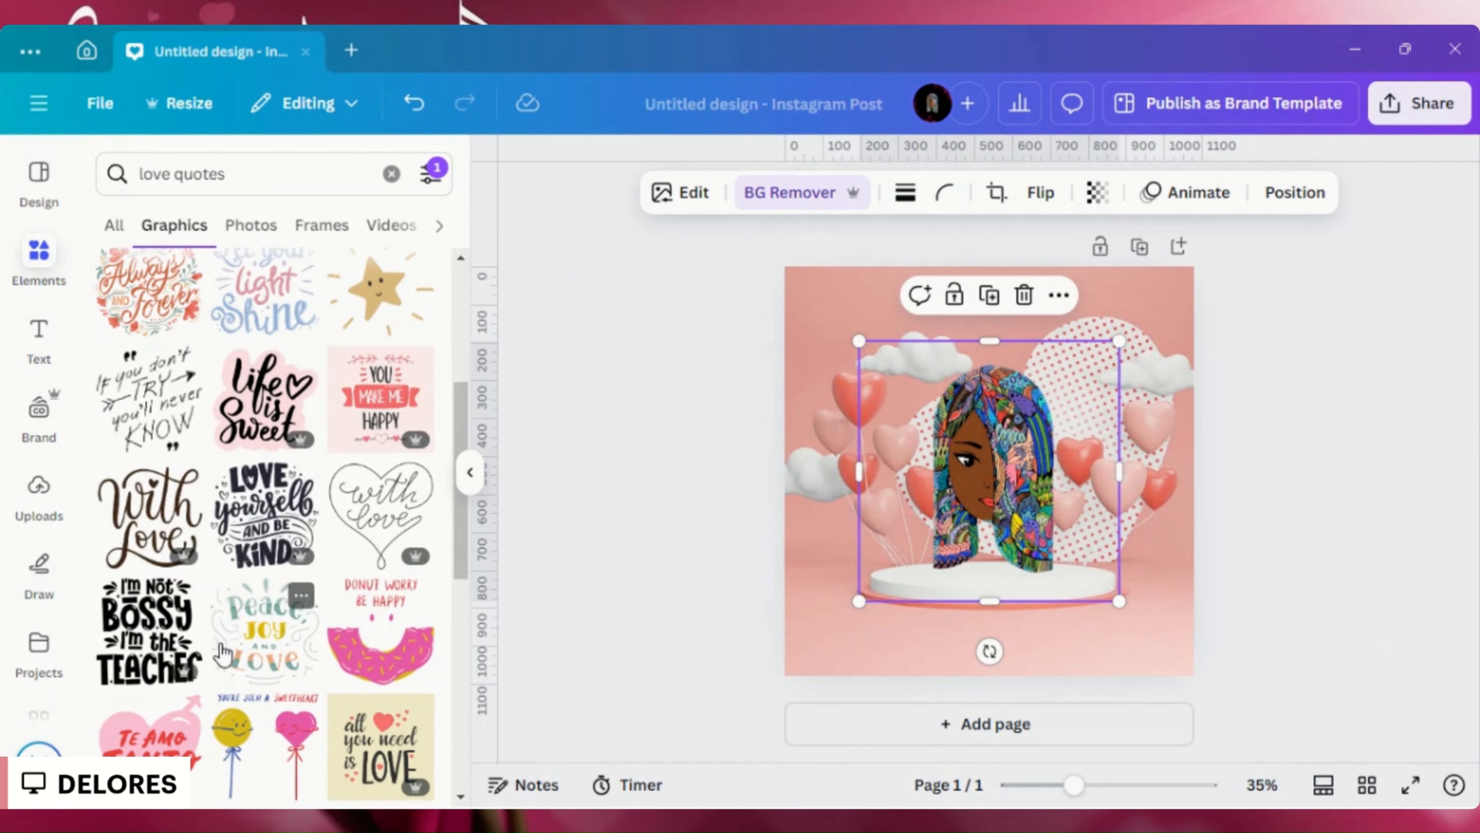
scroll(221, 654, down, 4)
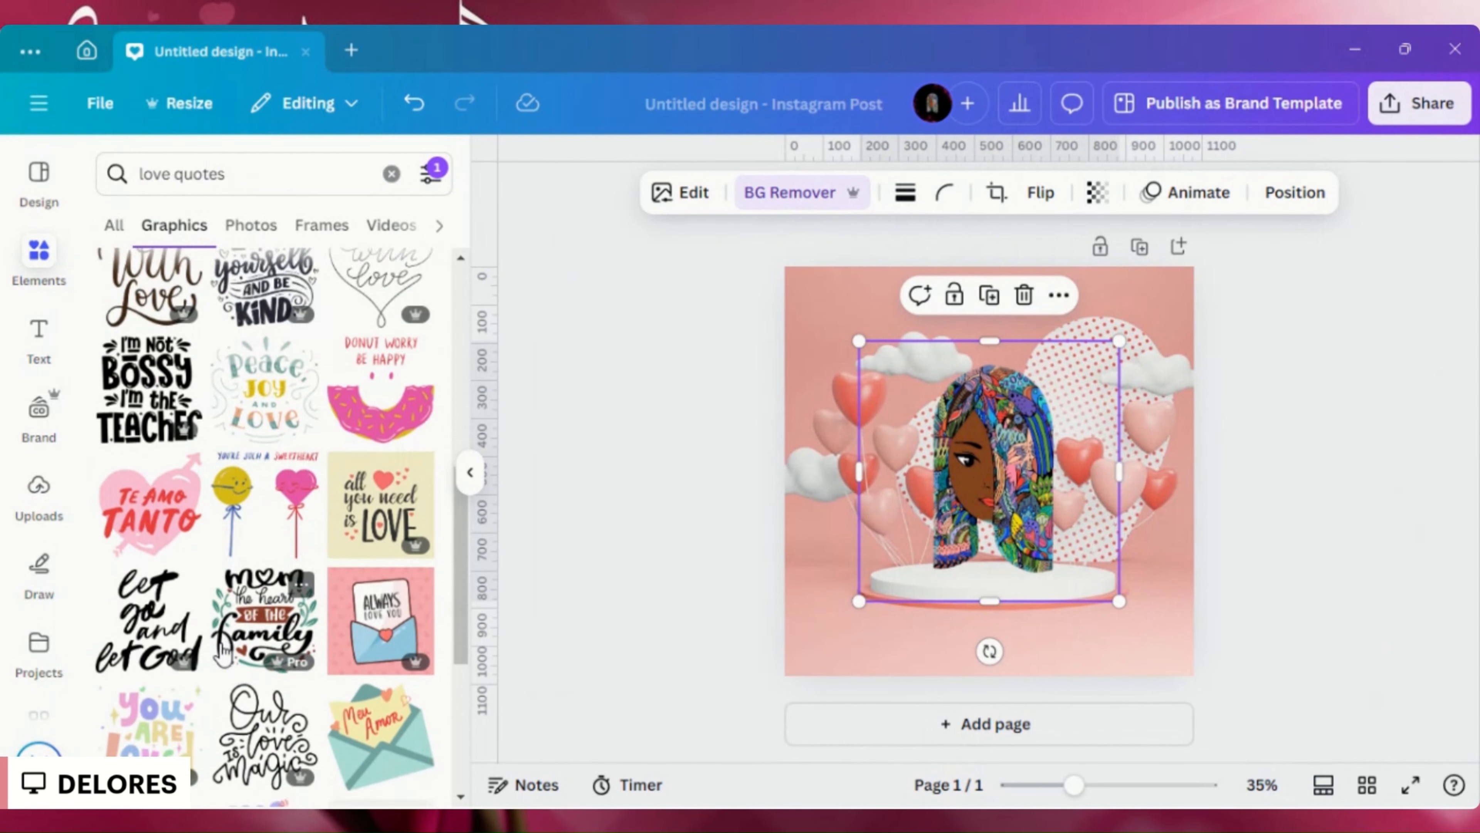
scroll(221, 654, down, 4)
scroll(220, 656, down, 2)
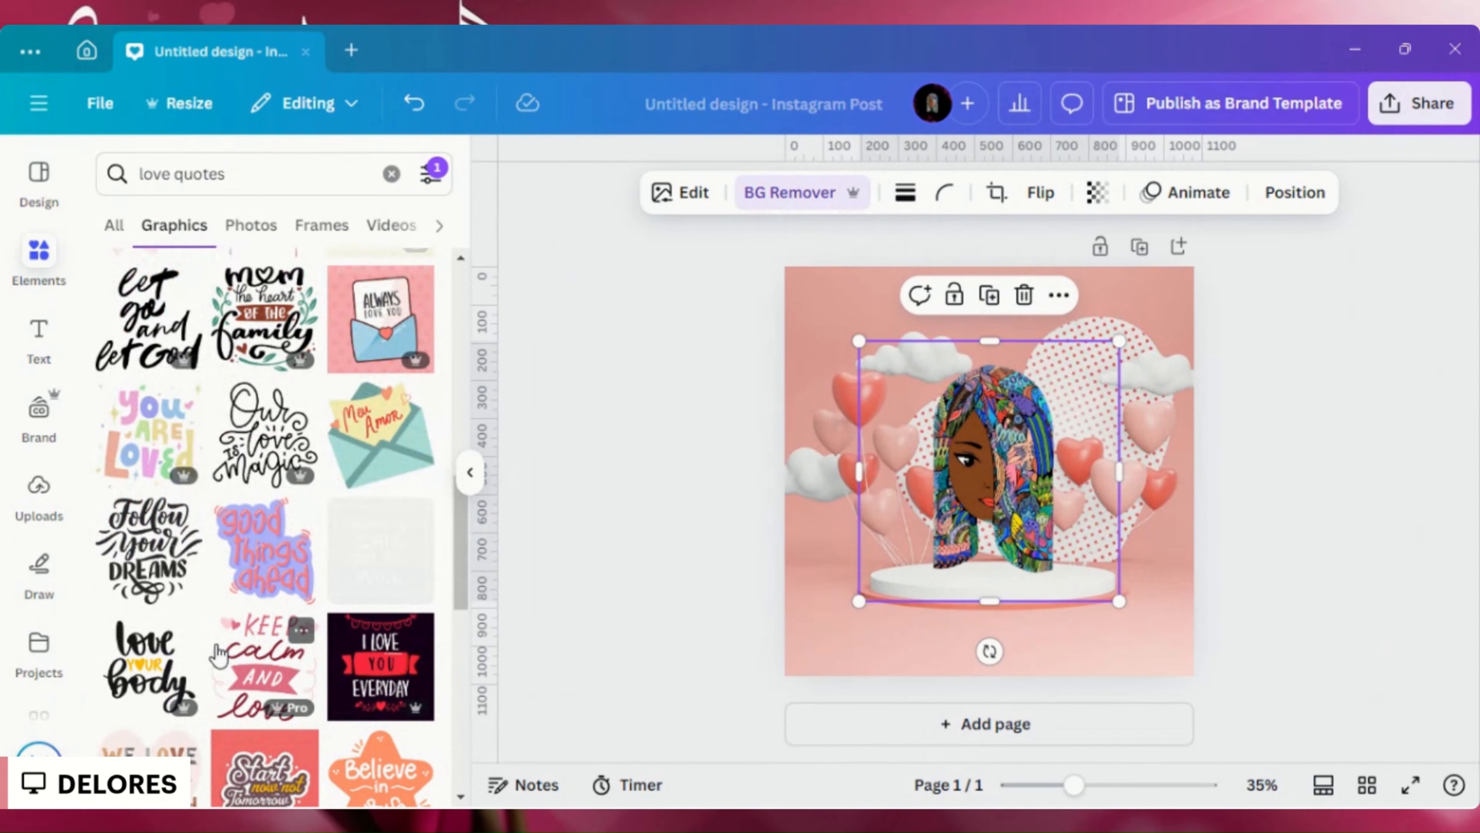
scroll(219, 654, down, 2)
scroll(219, 654, down, 2)
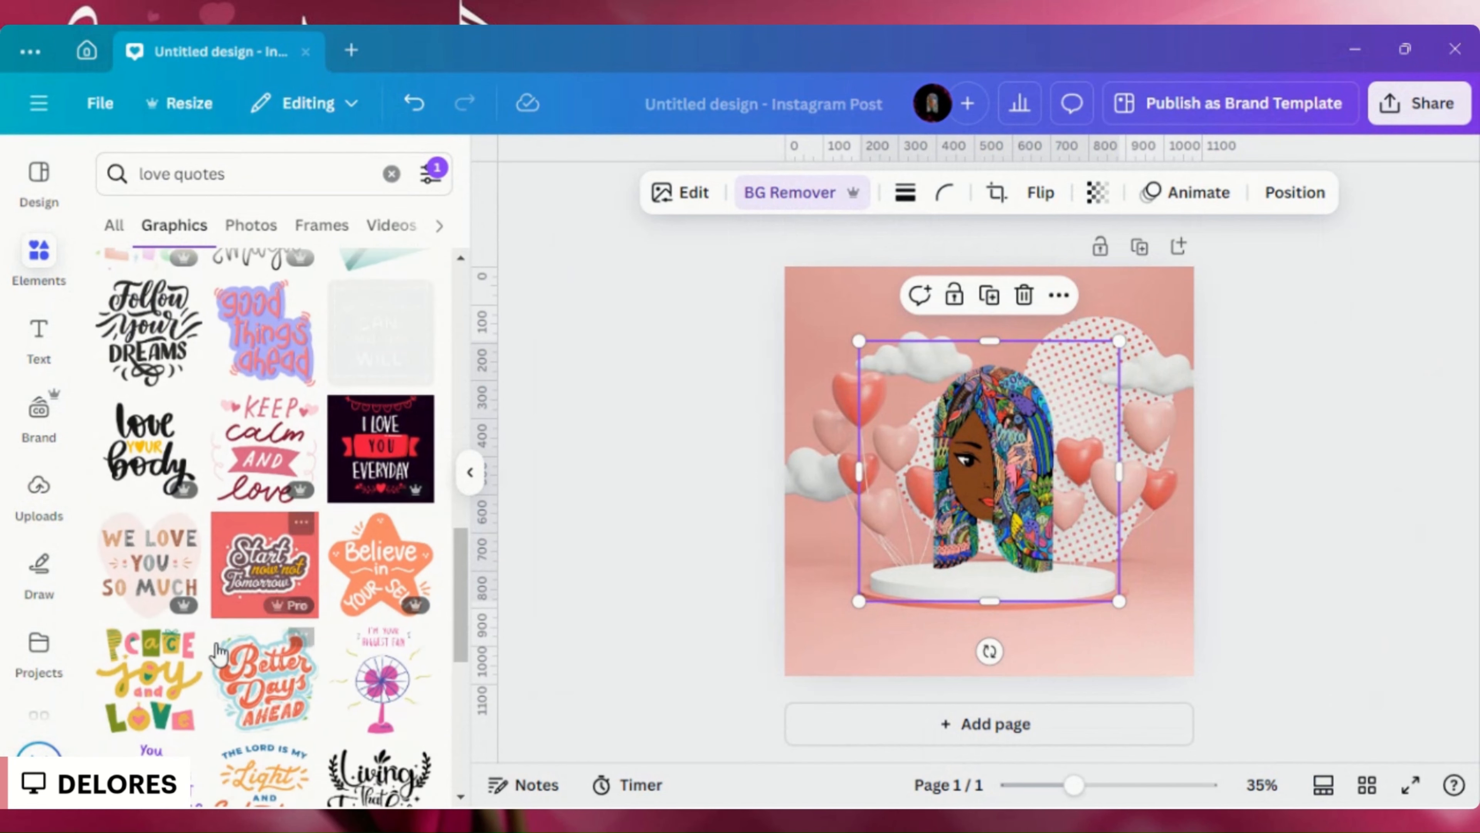
scroll(234, 643, up, 4)
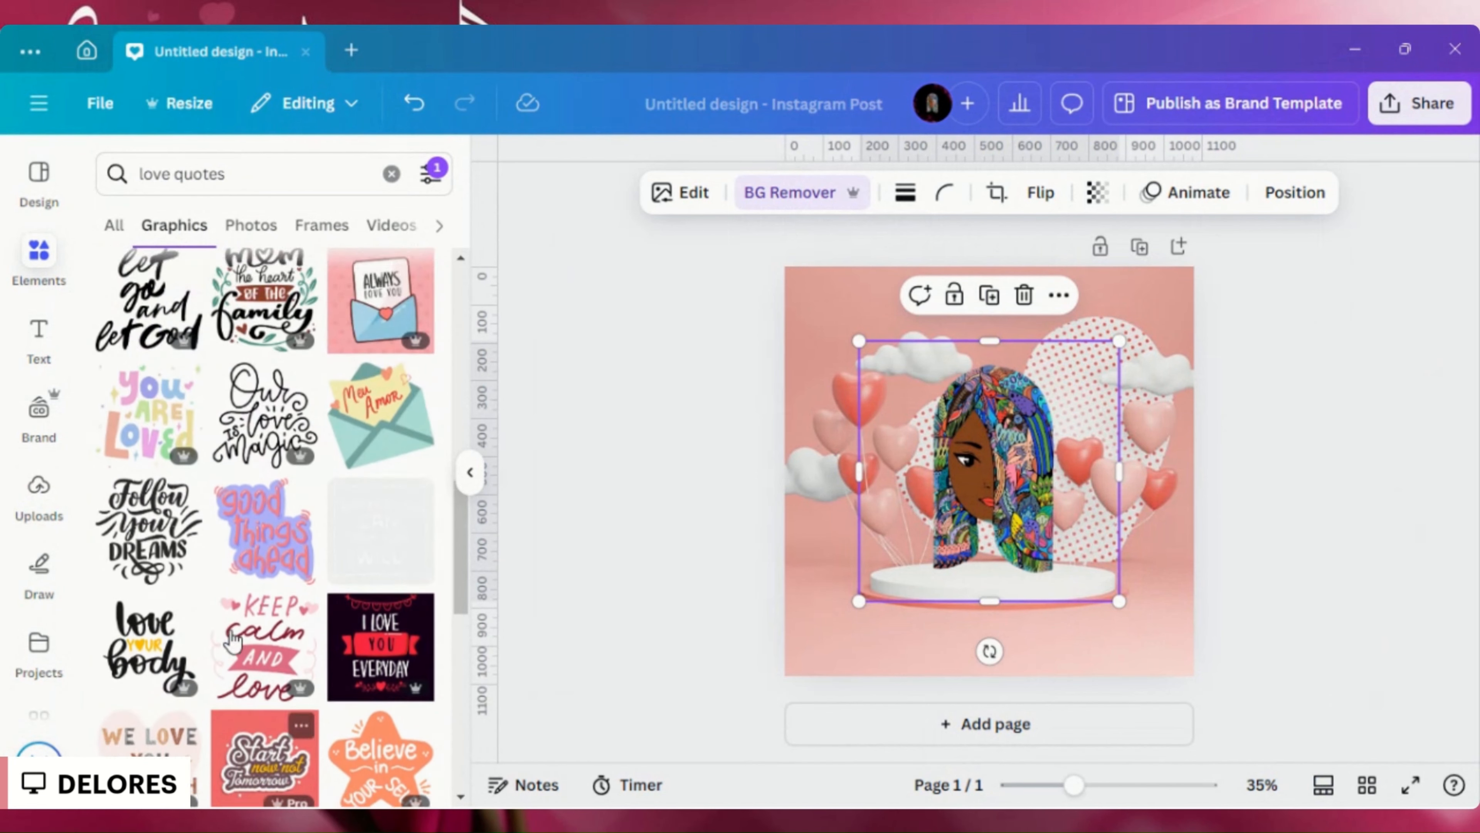
scroll(226, 640, up, 7)
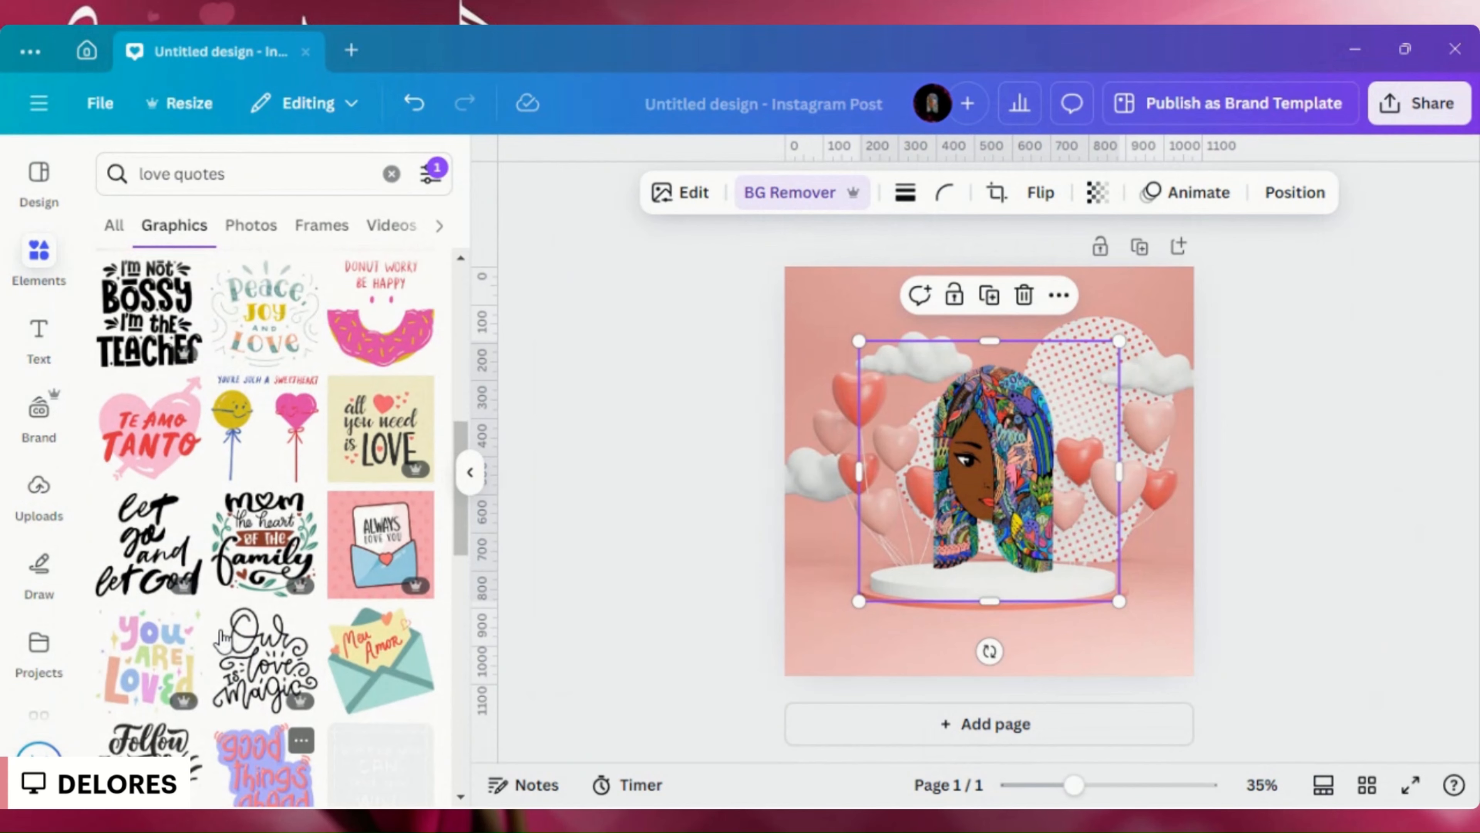
scroll(221, 638, up, 5)
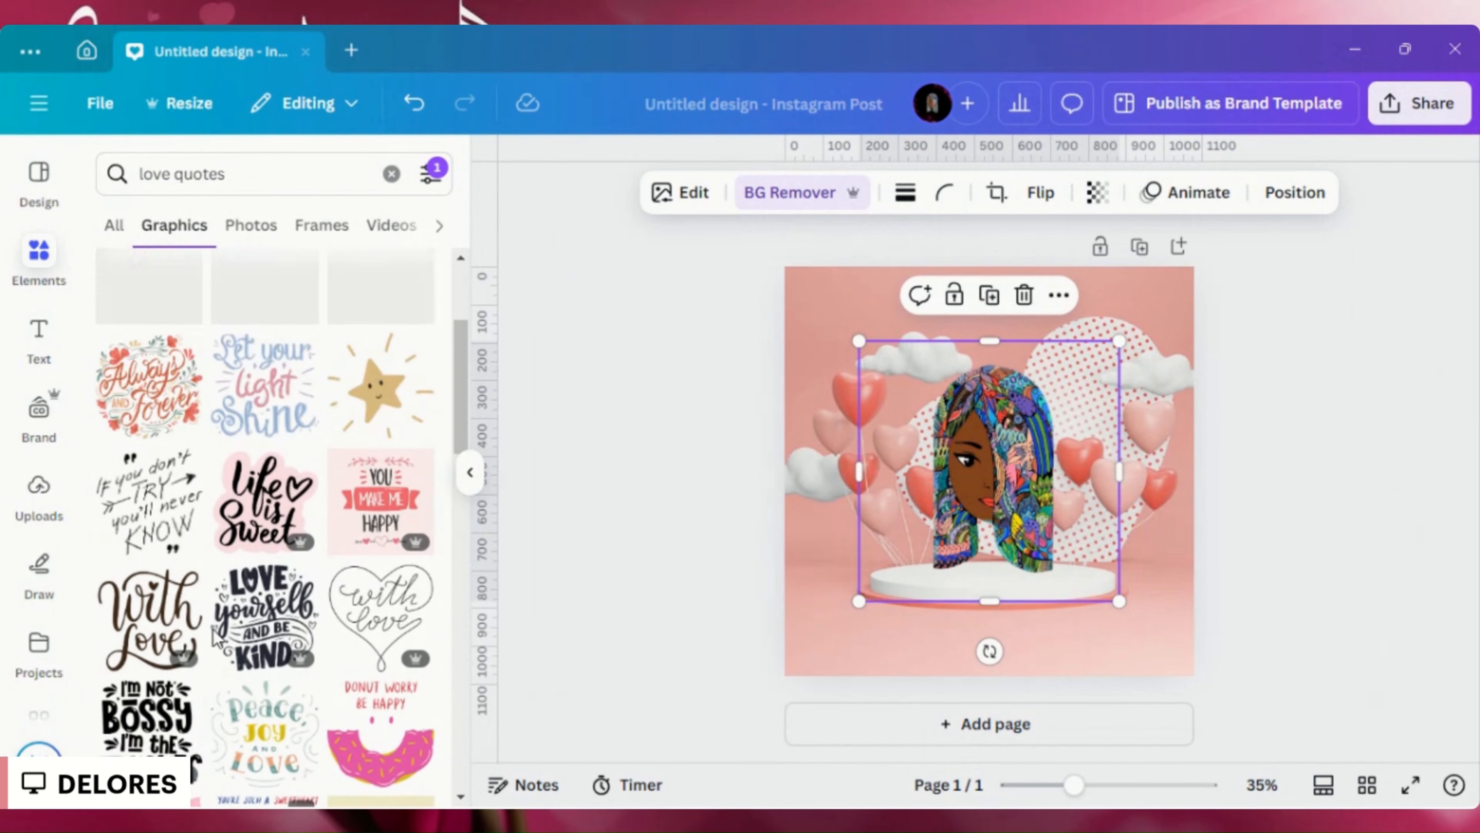
scroll(215, 639, up, 4)
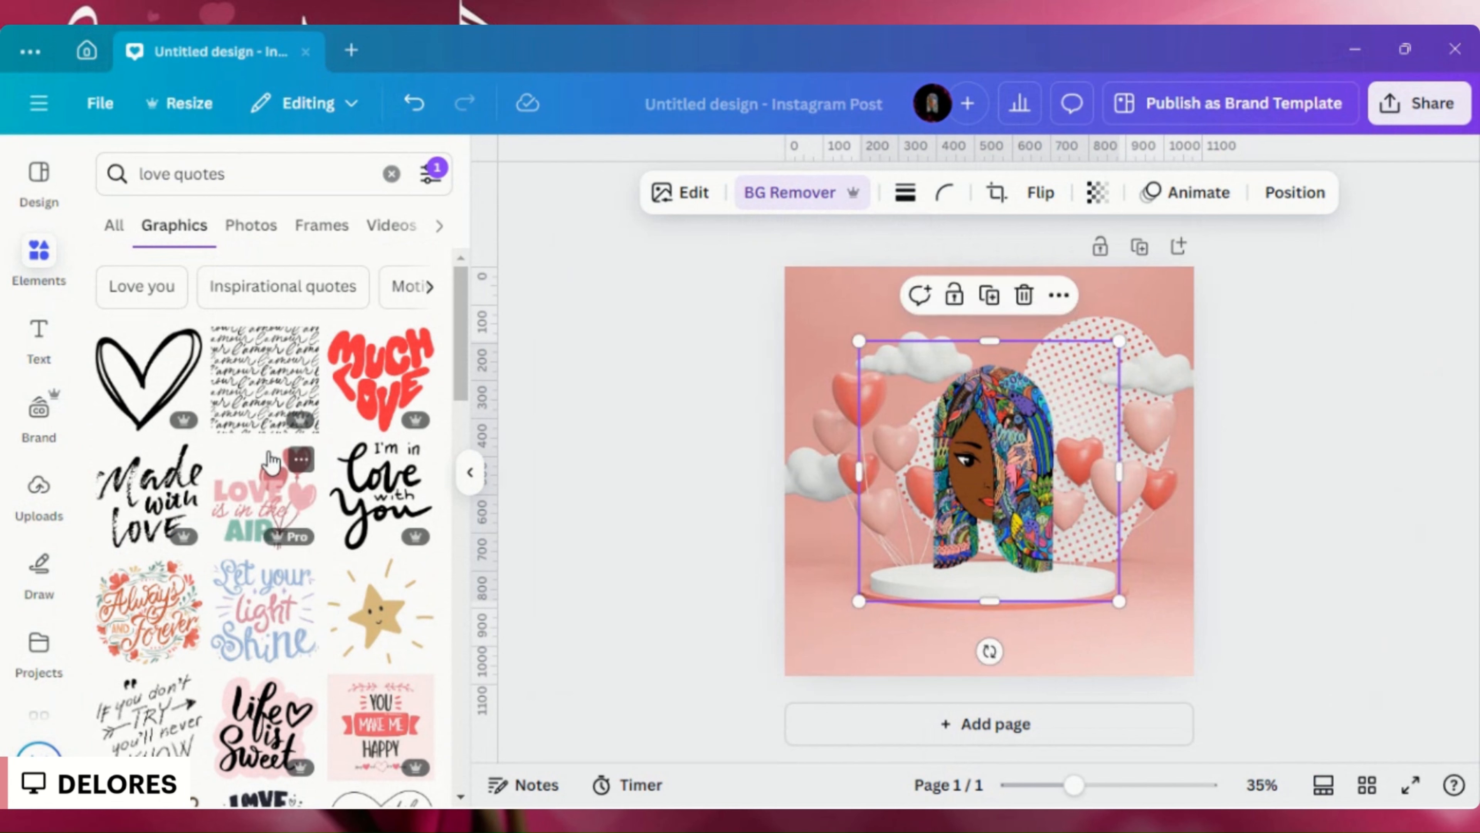
- Add the "Love is in the Air" balloon graphic and move it to the lower right of the design page
click(287, 471)
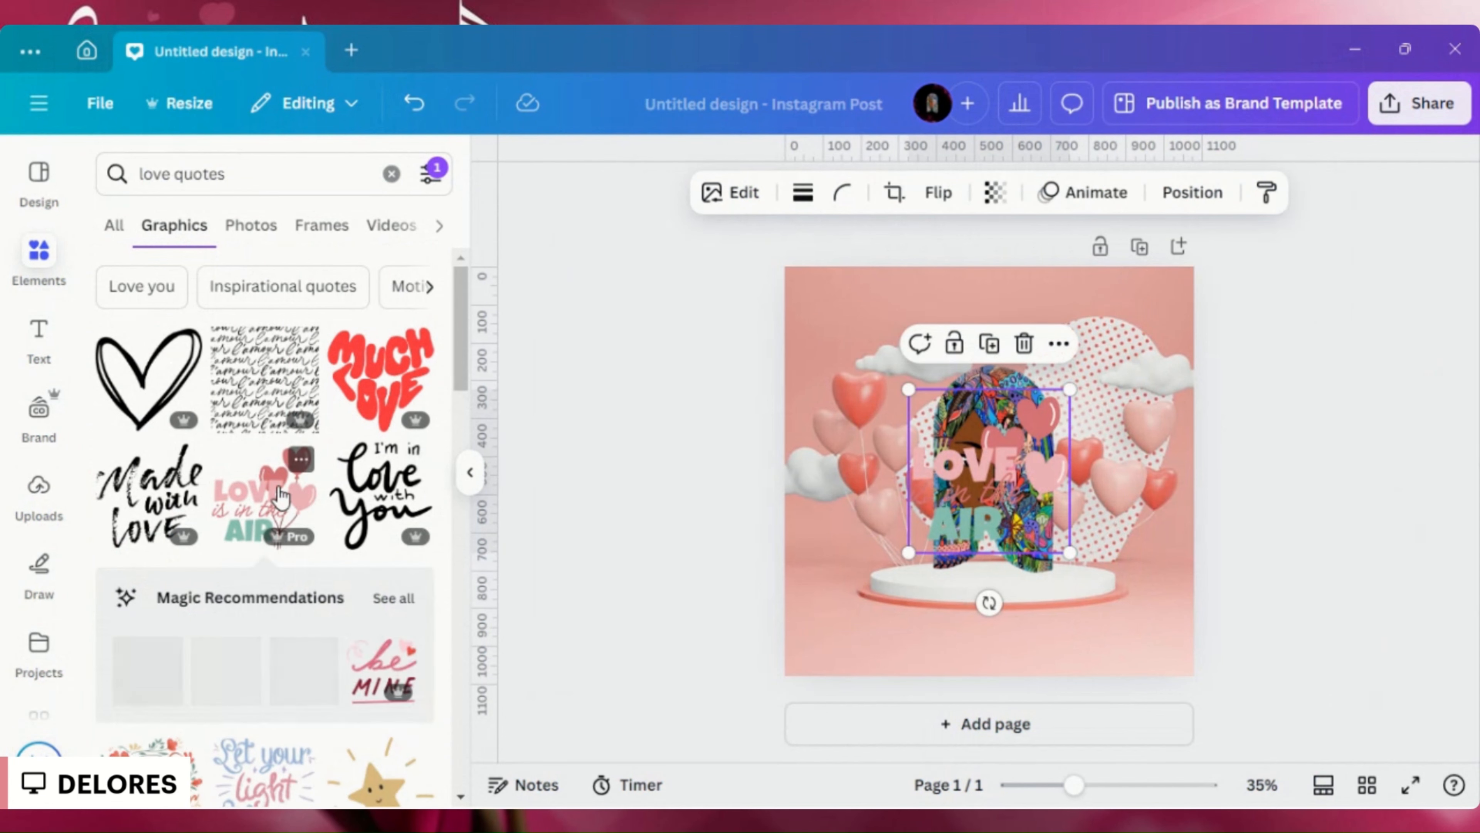
drag(1035, 510, 1118, 592)
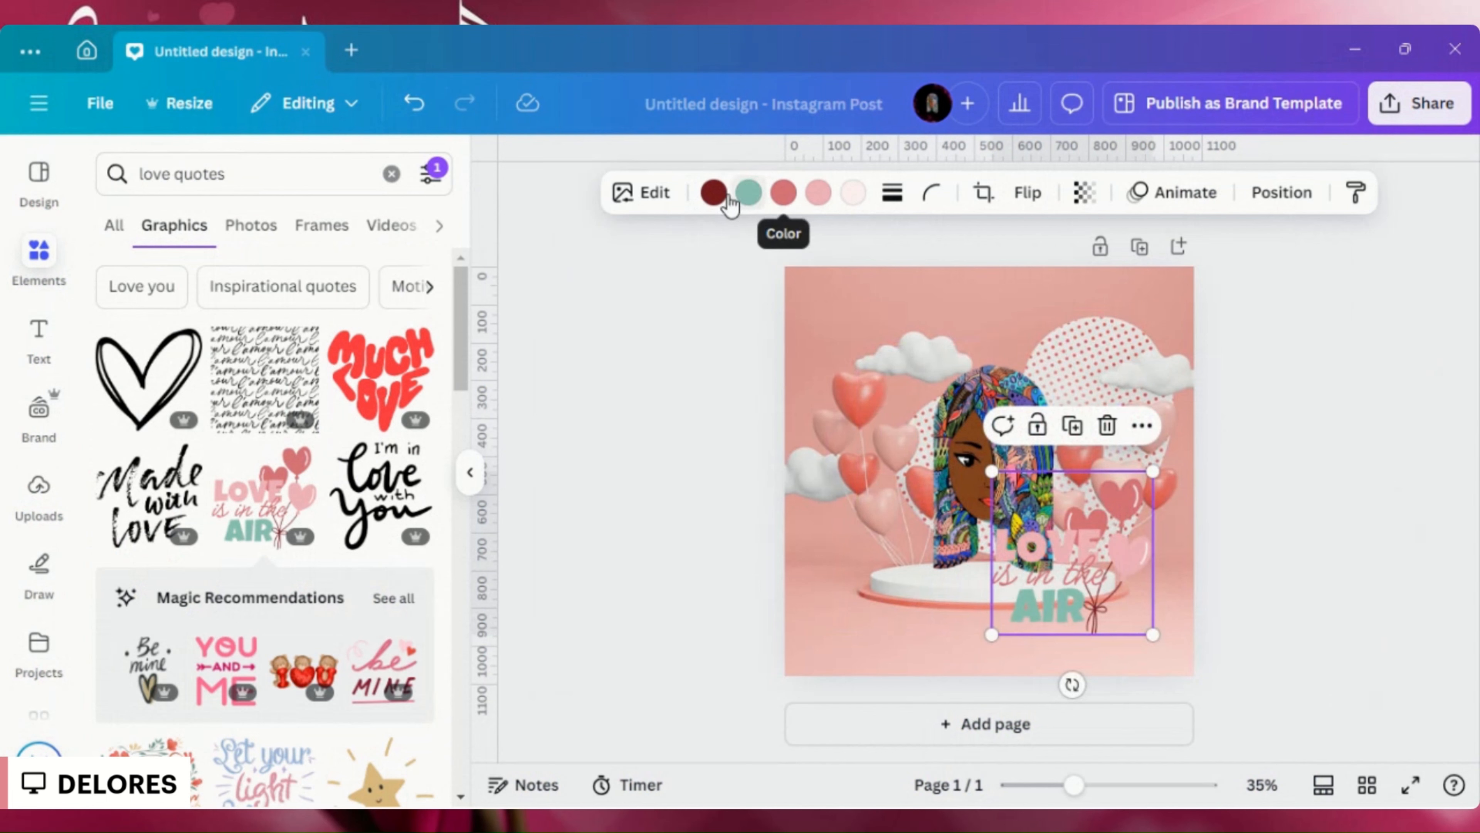
click(713, 195)
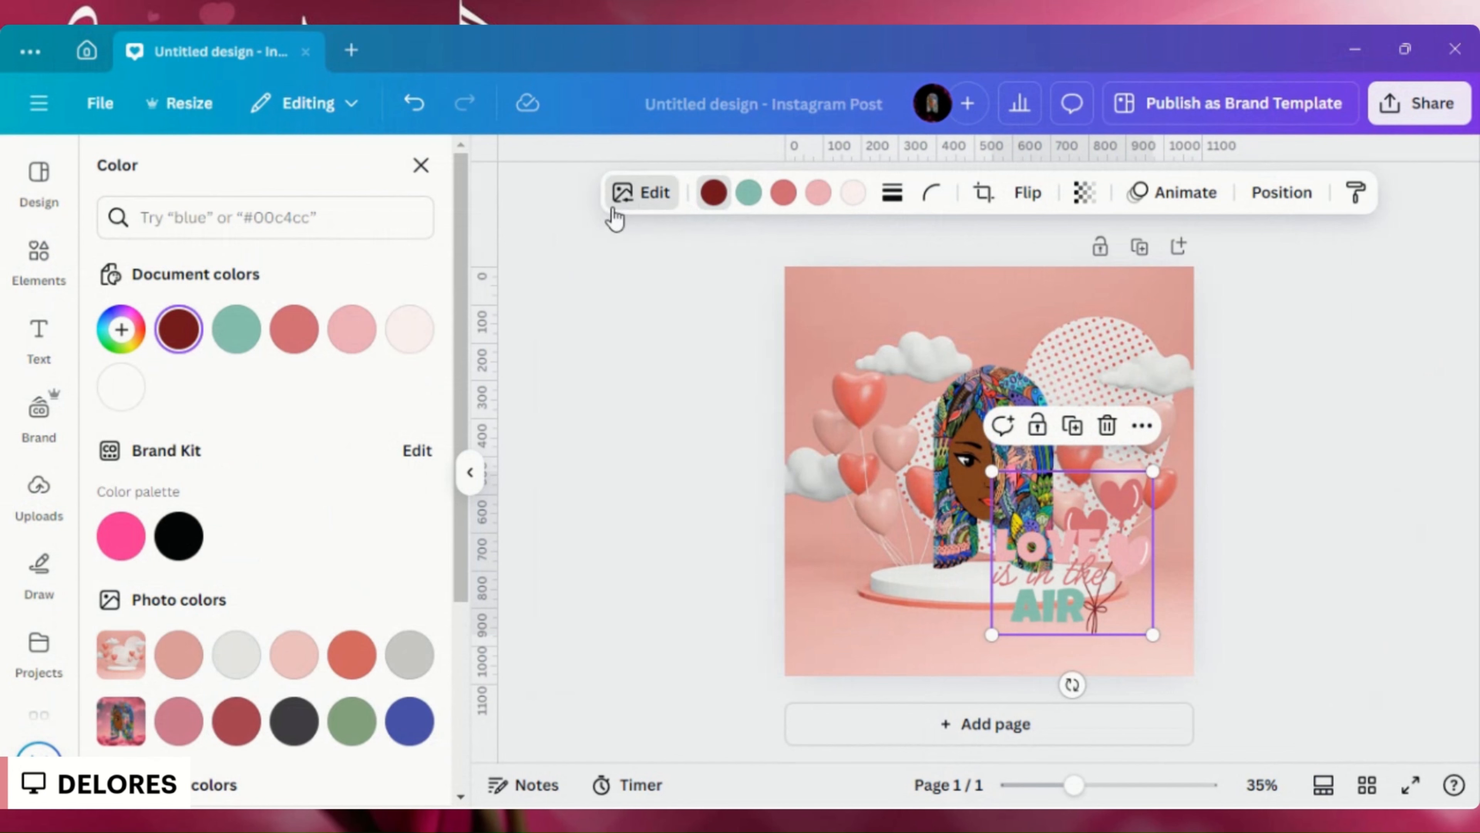
click(641, 194)
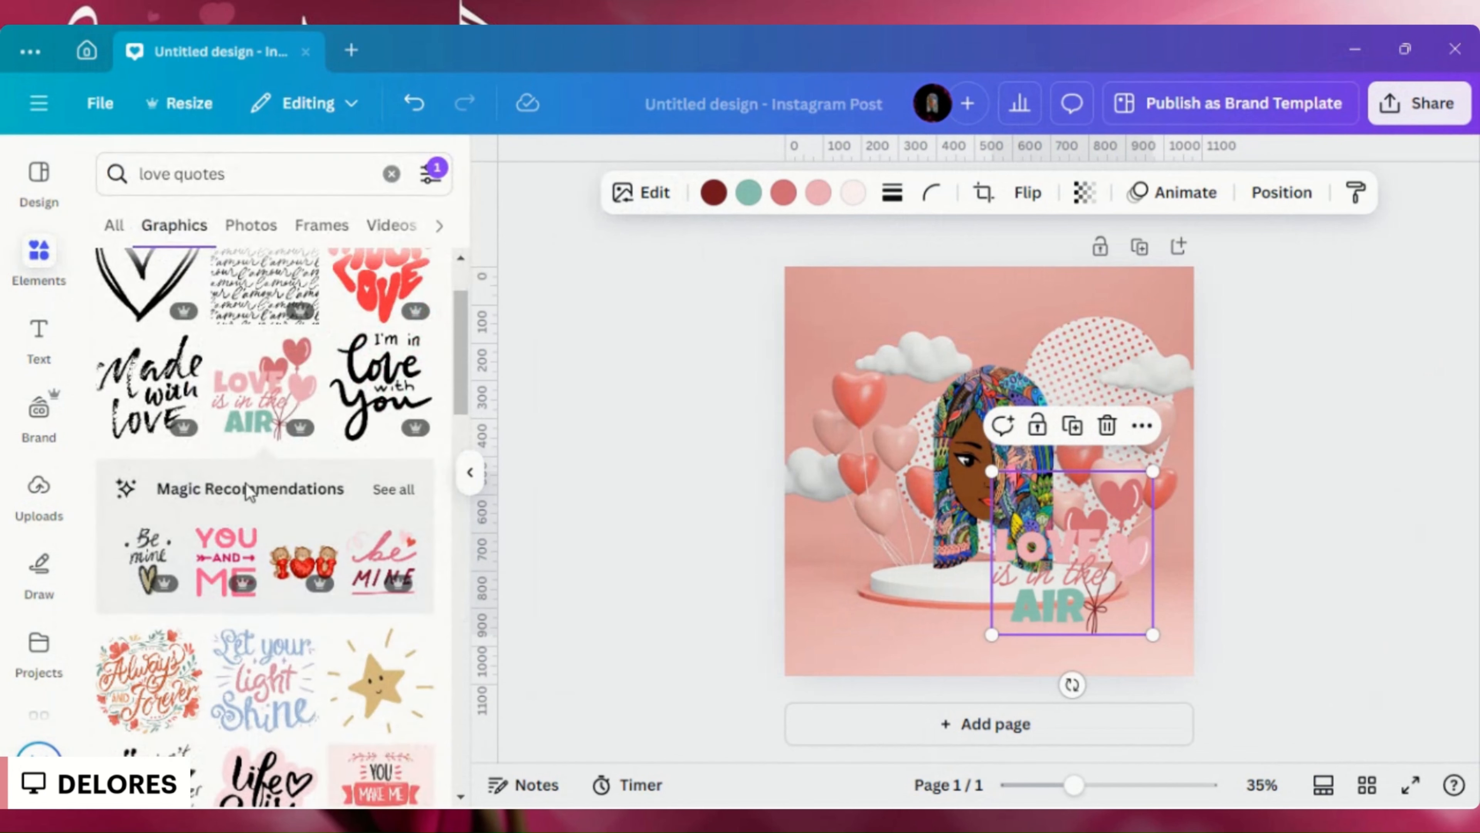
- Apply an Outline shadow to the "Love is in the Air" graphic and set its size to 9
click(663, 197)
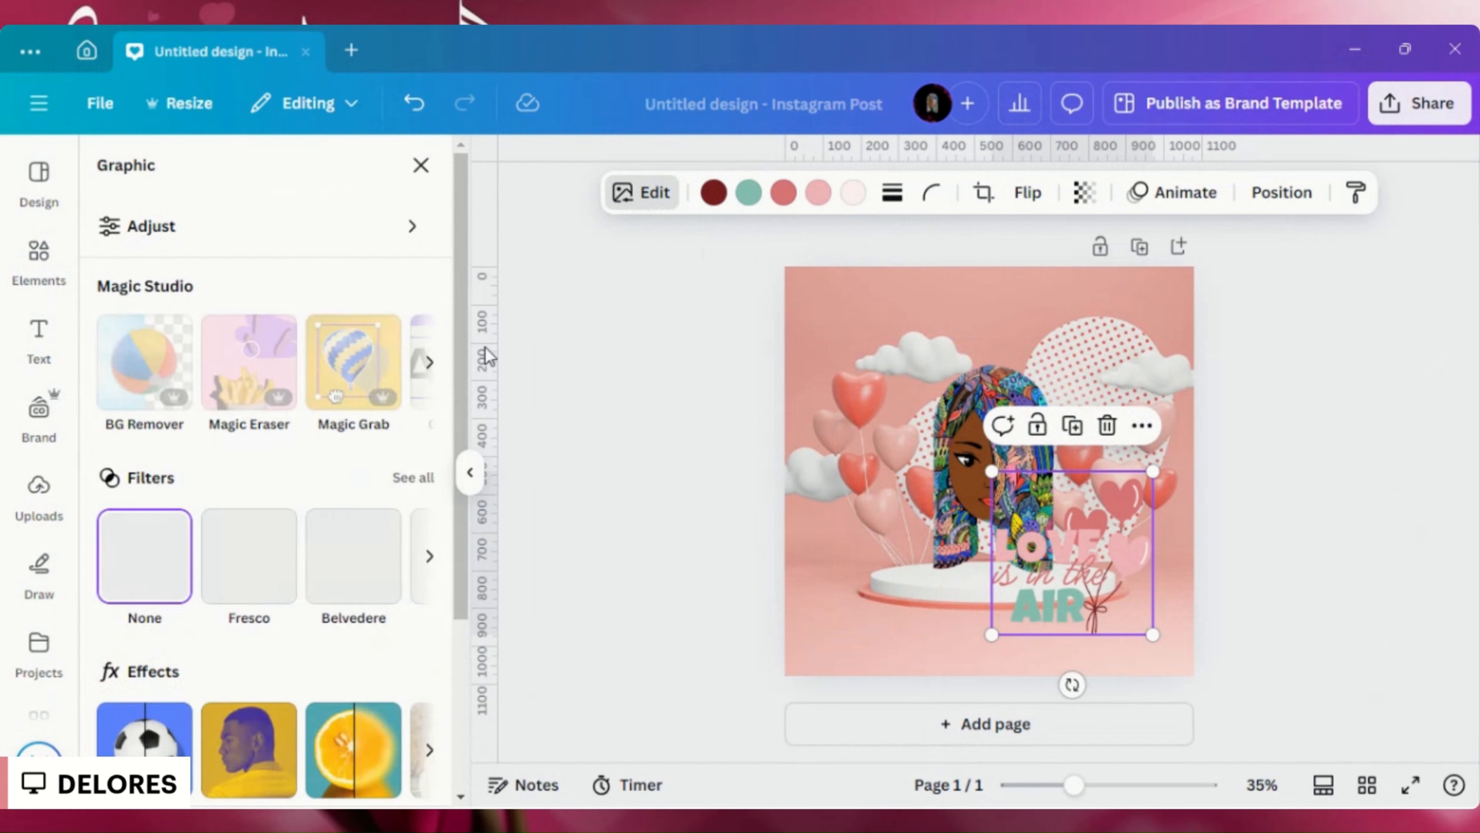
scroll(225, 588, down, 4)
click(134, 537)
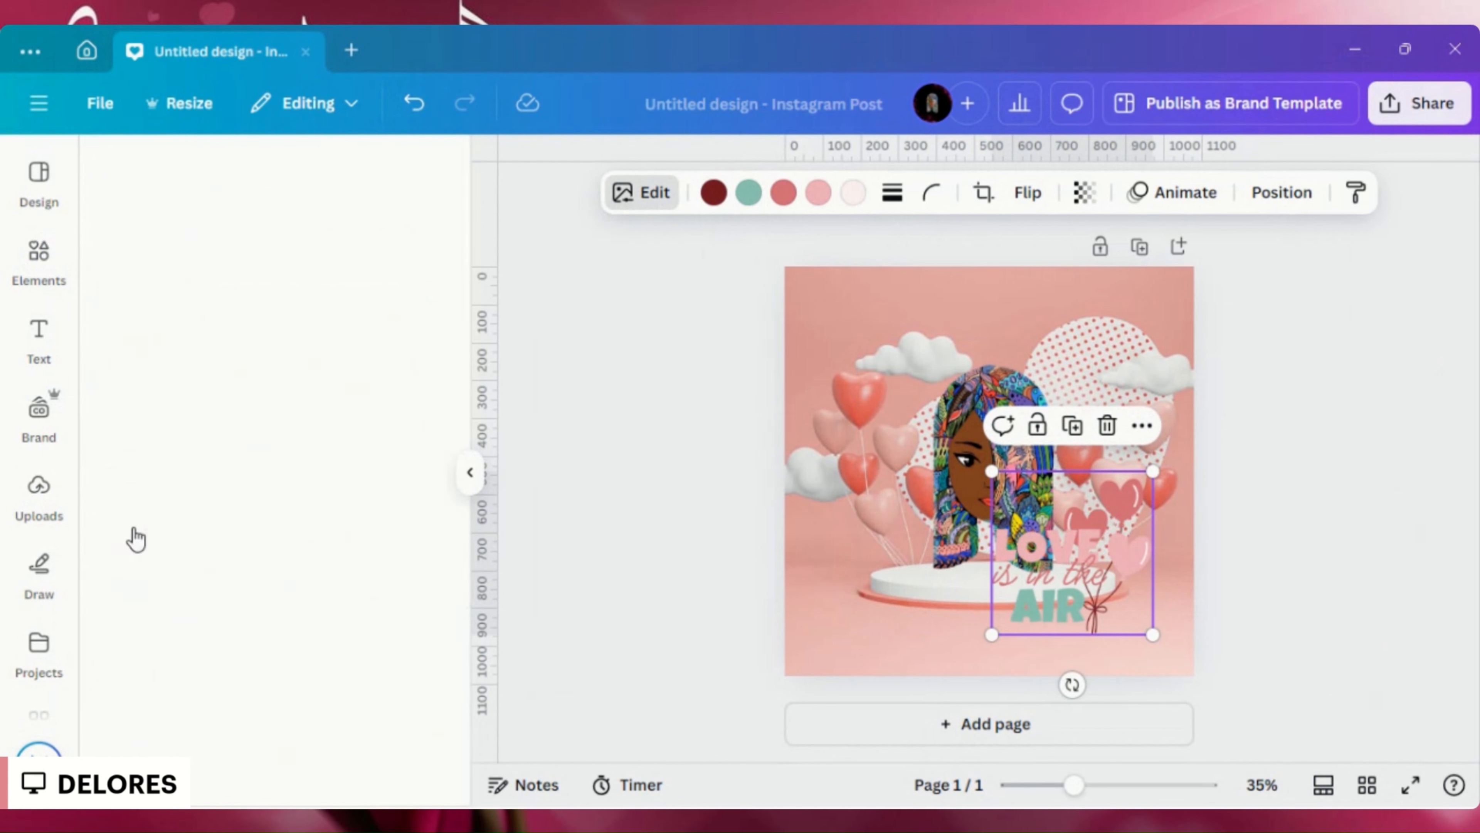
click(383, 452)
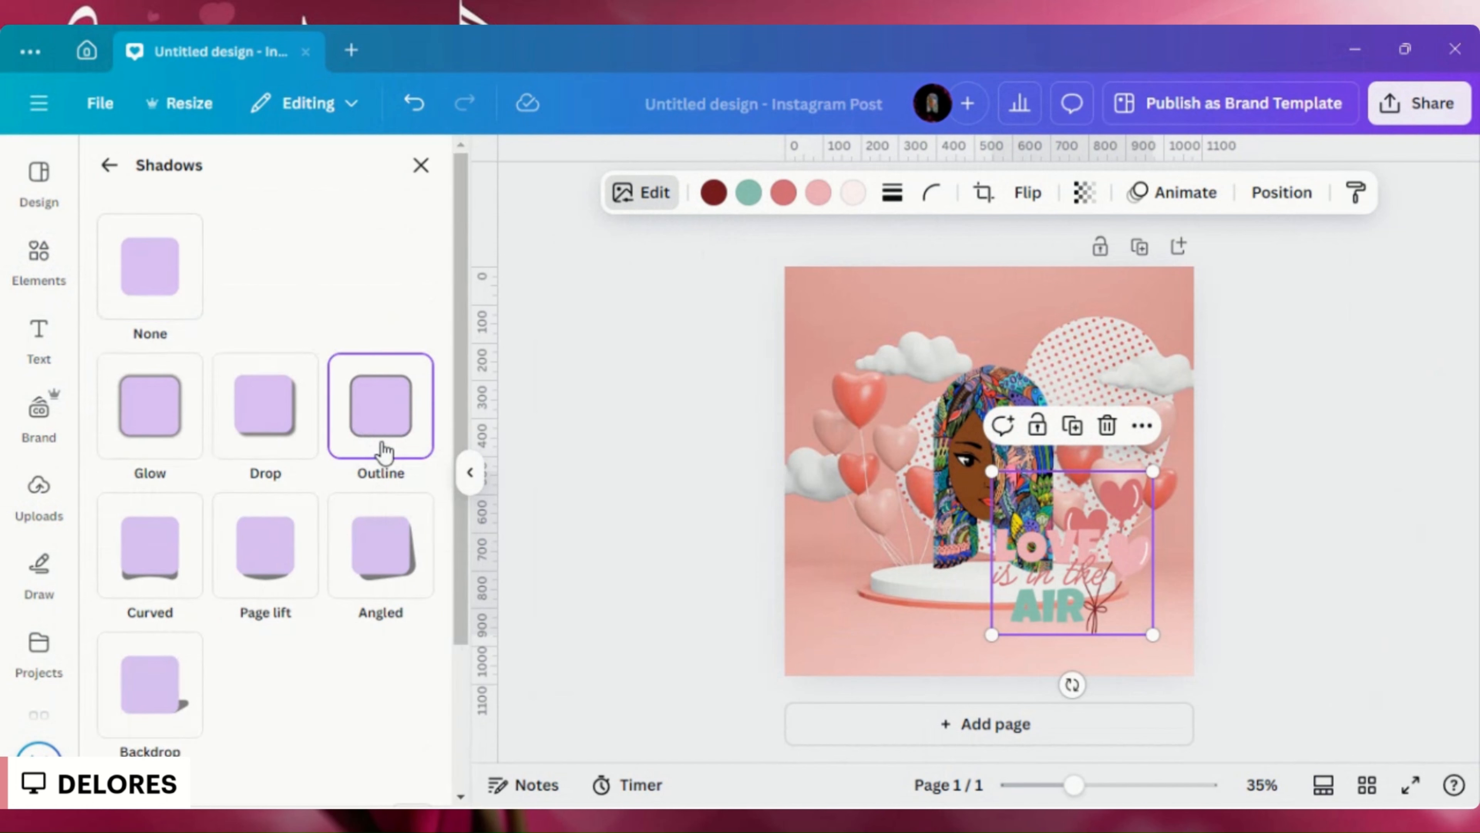
scroll(363, 473, down, 3)
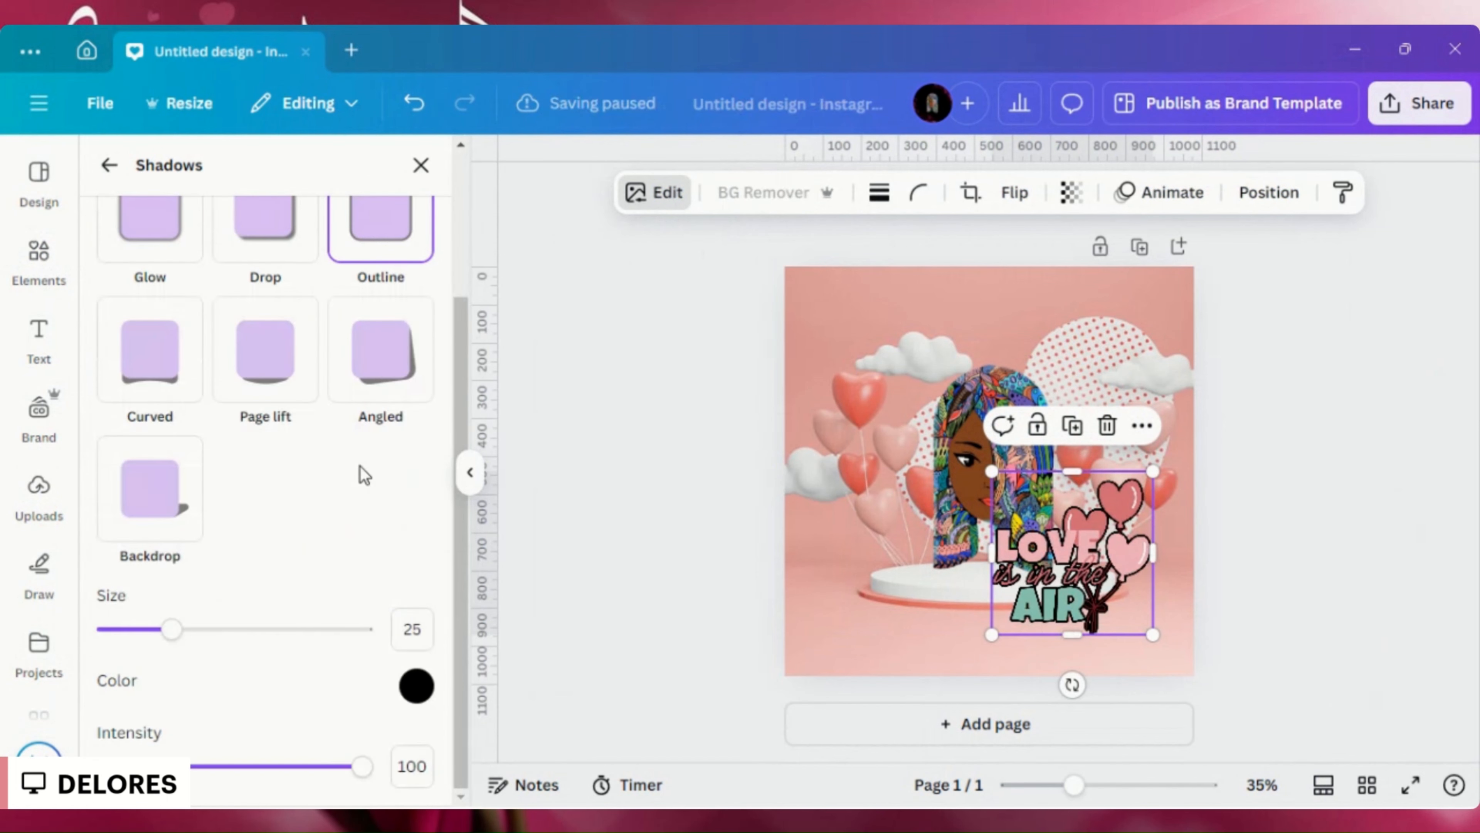
drag(171, 630, 131, 633)
- Move the outlined quote graphic into the lower-left corner of the design page, beside the podium, and deselect it
drag(1028, 582, 1074, 627)
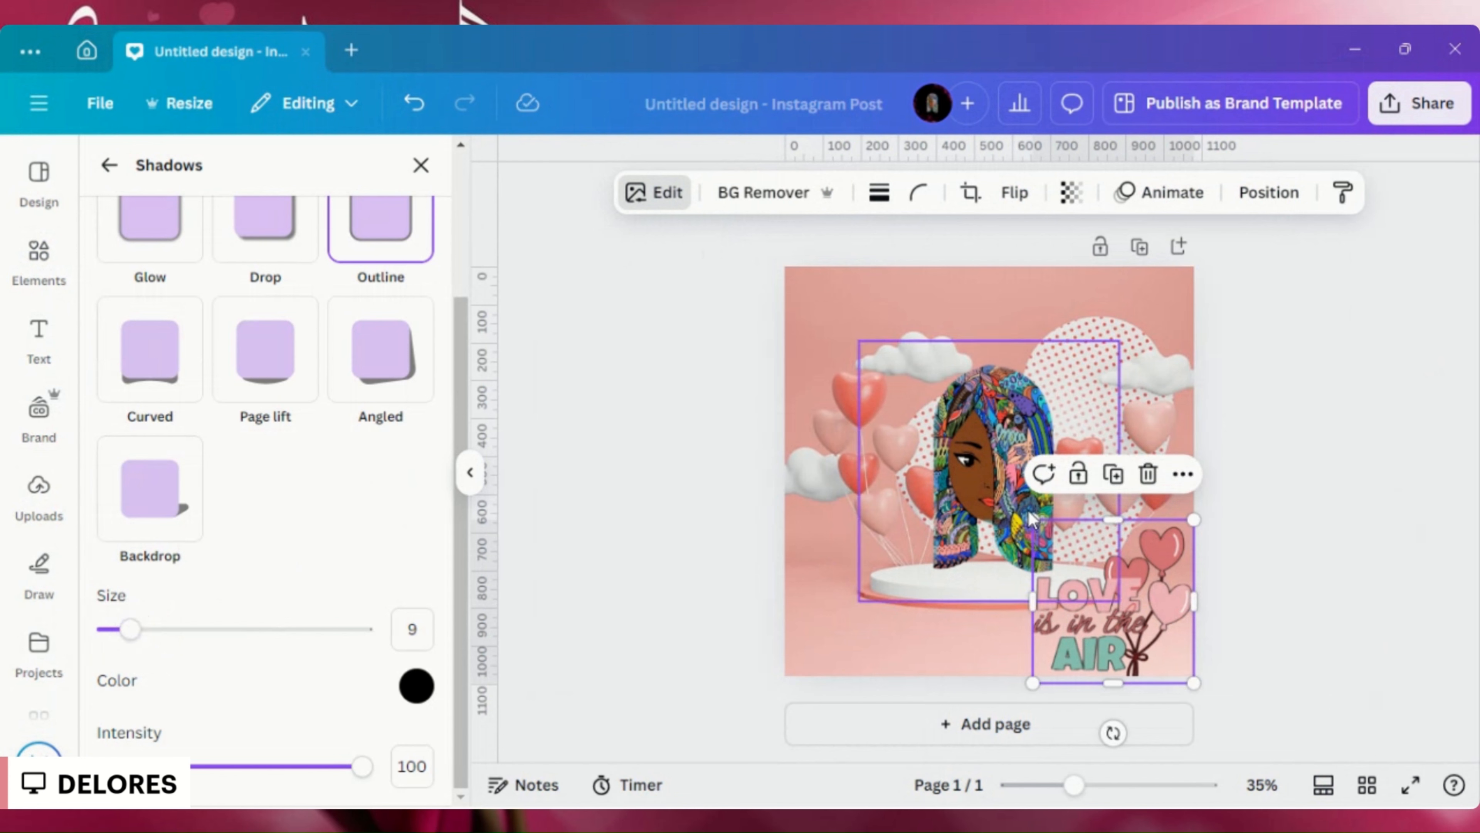
click(1031, 525)
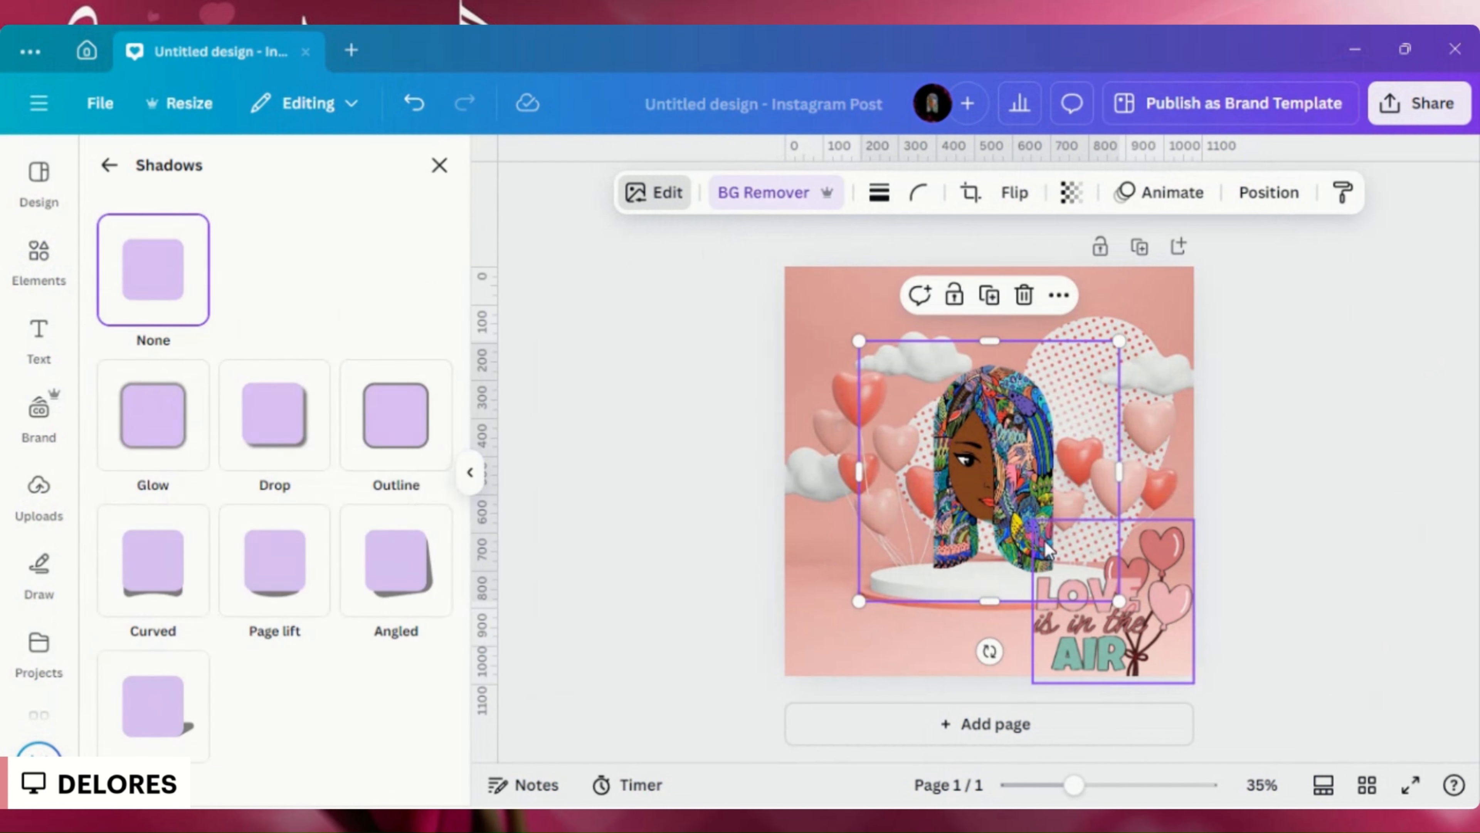
drag(1045, 542, 1049, 552)
drag(1052, 556, 835, 593)
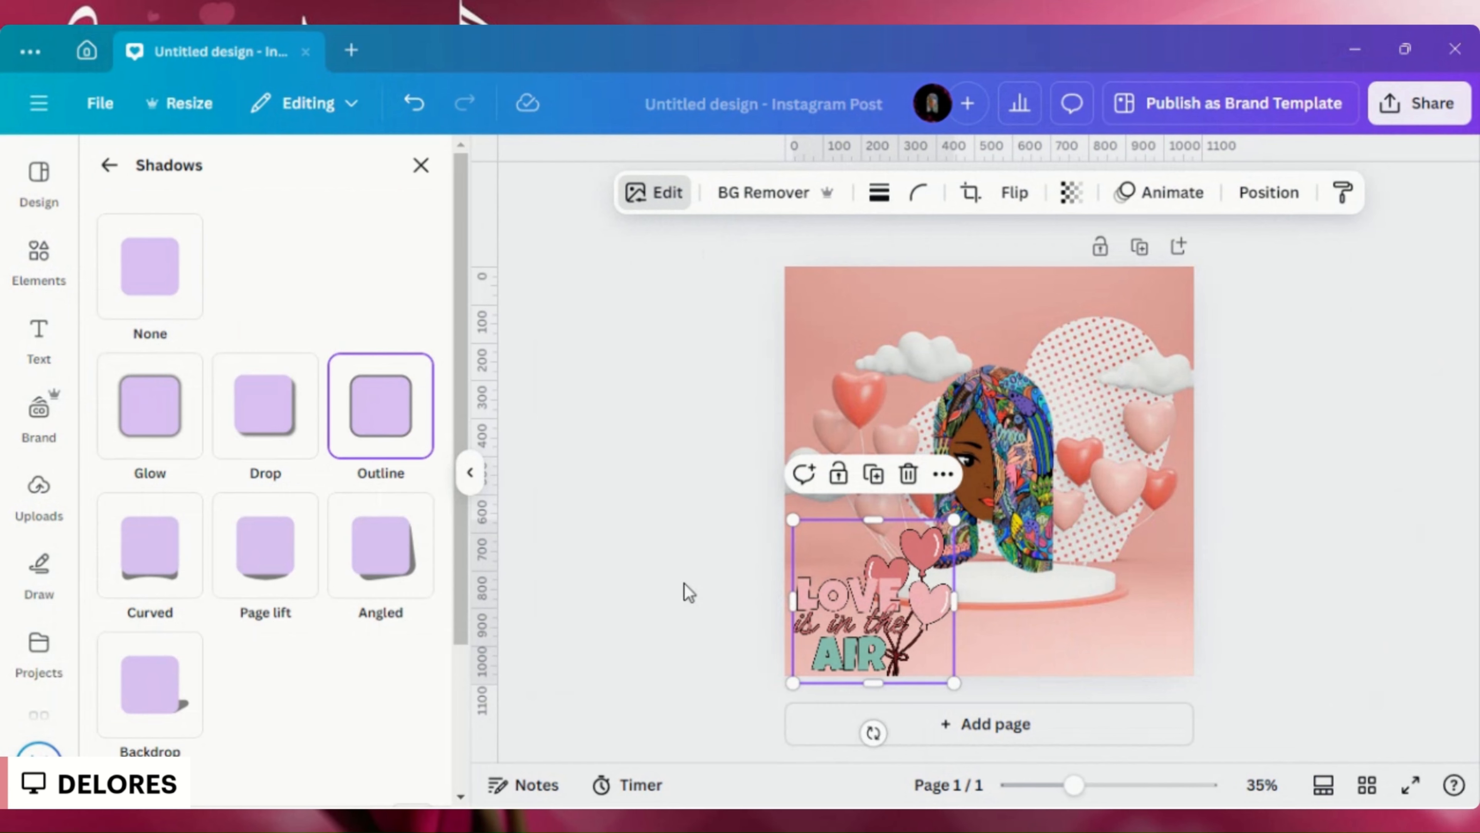
click(703, 483)
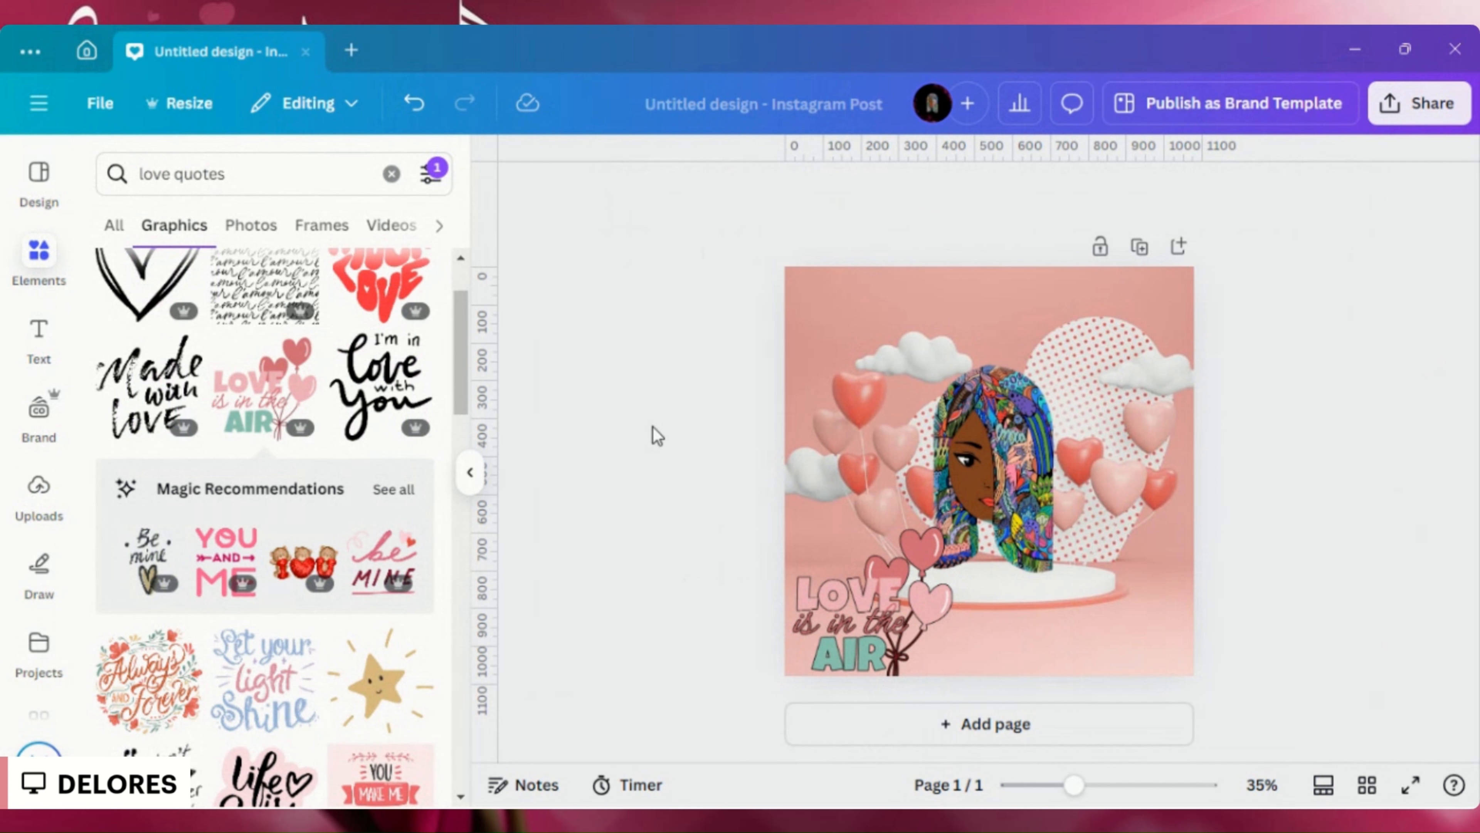
- Review the file types offered for downloading the finished post and close the download options
click(1395, 111)
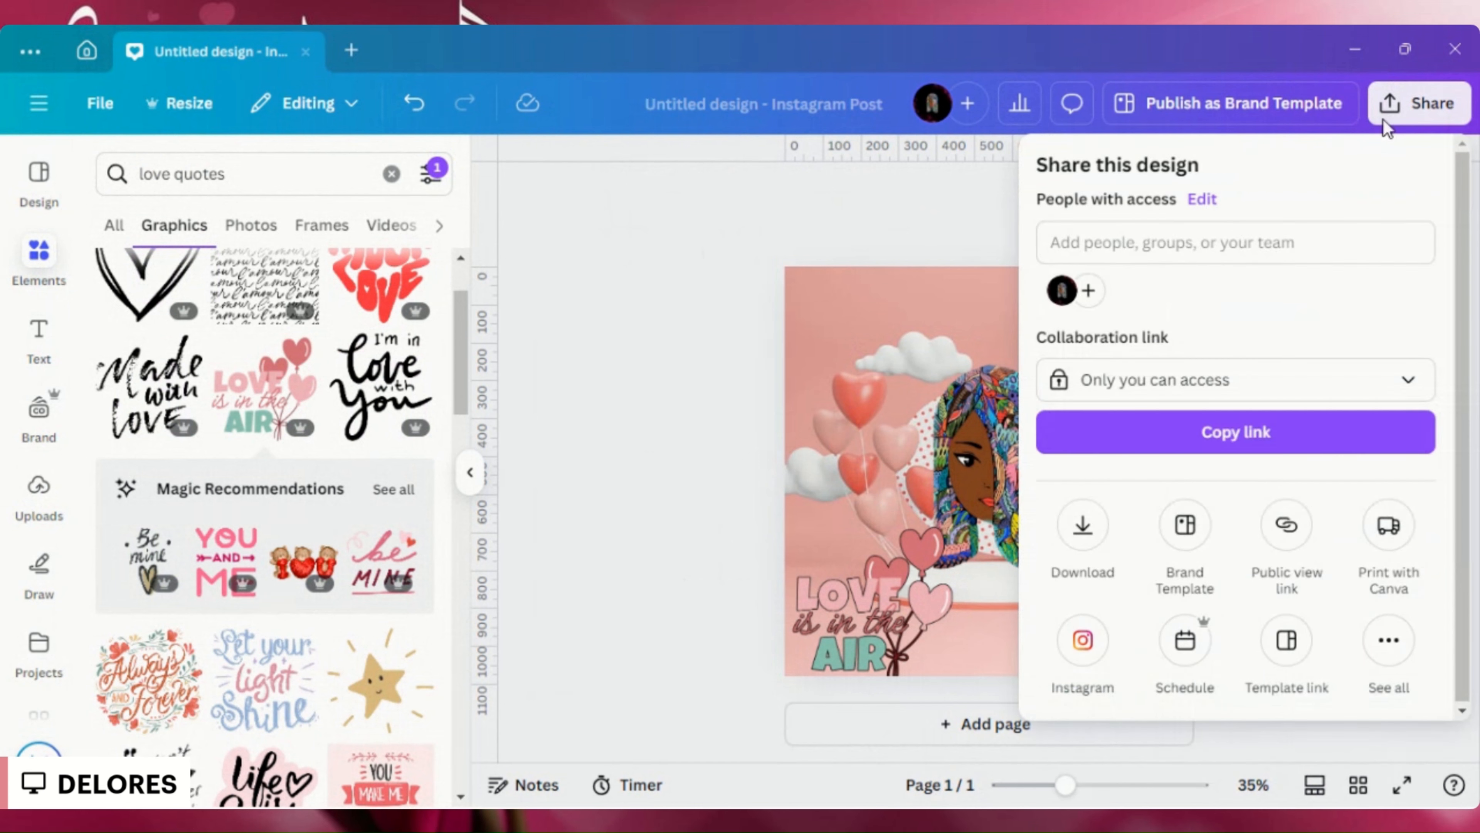
click(1093, 545)
click(1246, 273)
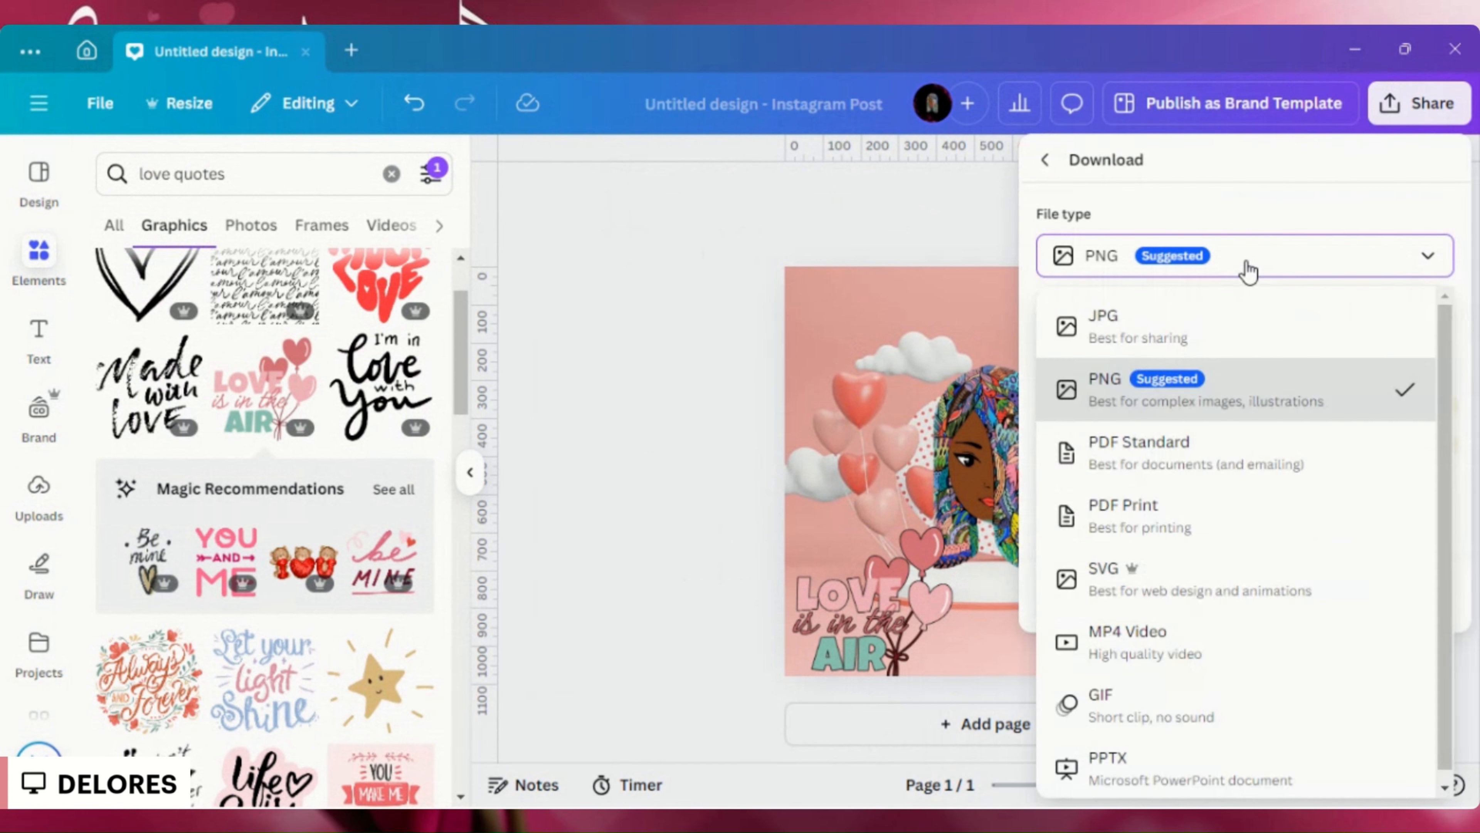
click(593, 406)
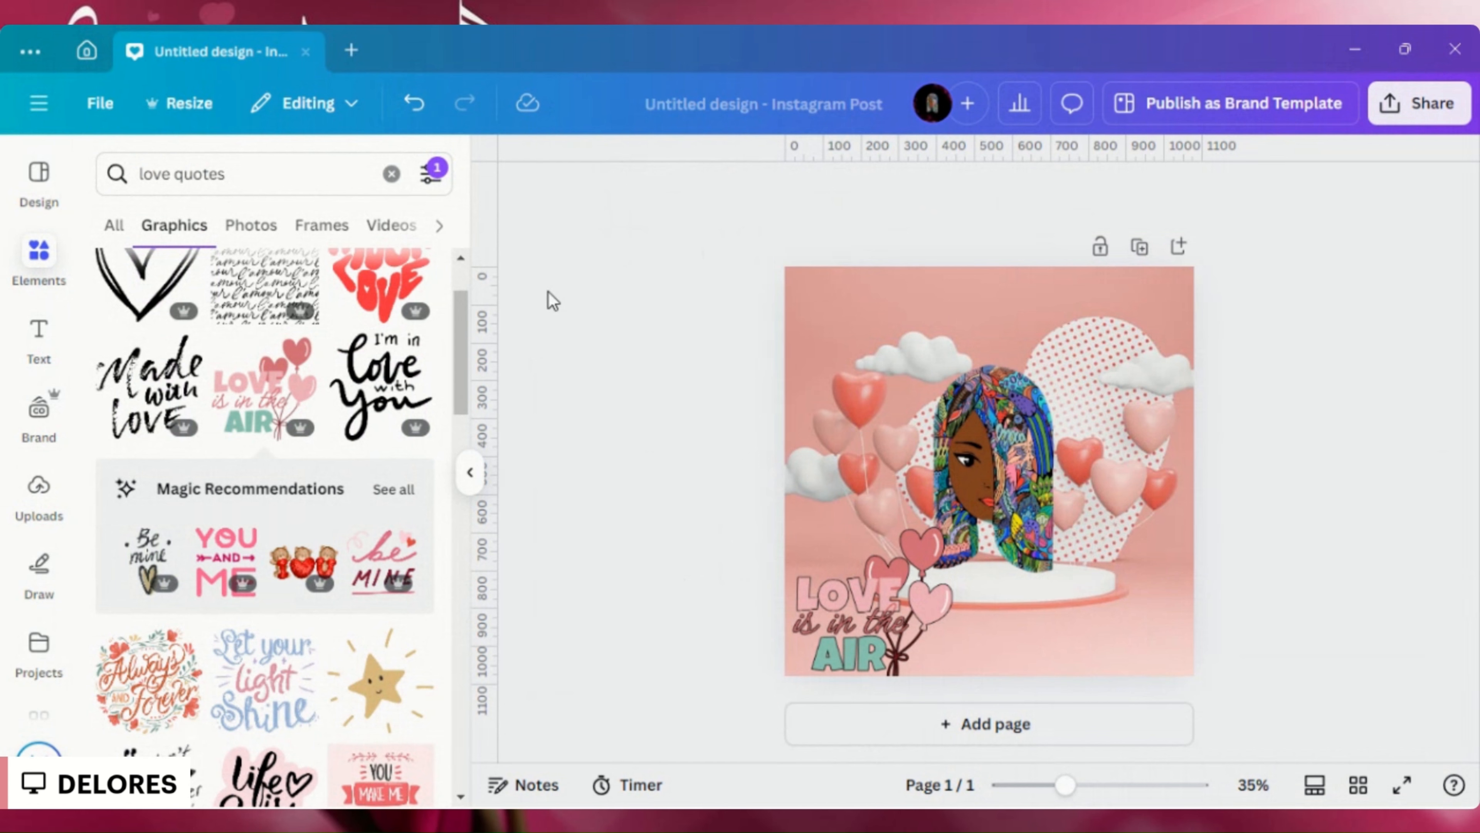
- Return to the home page and create a new YouTube Intro (1080p) design
click(96, 47)
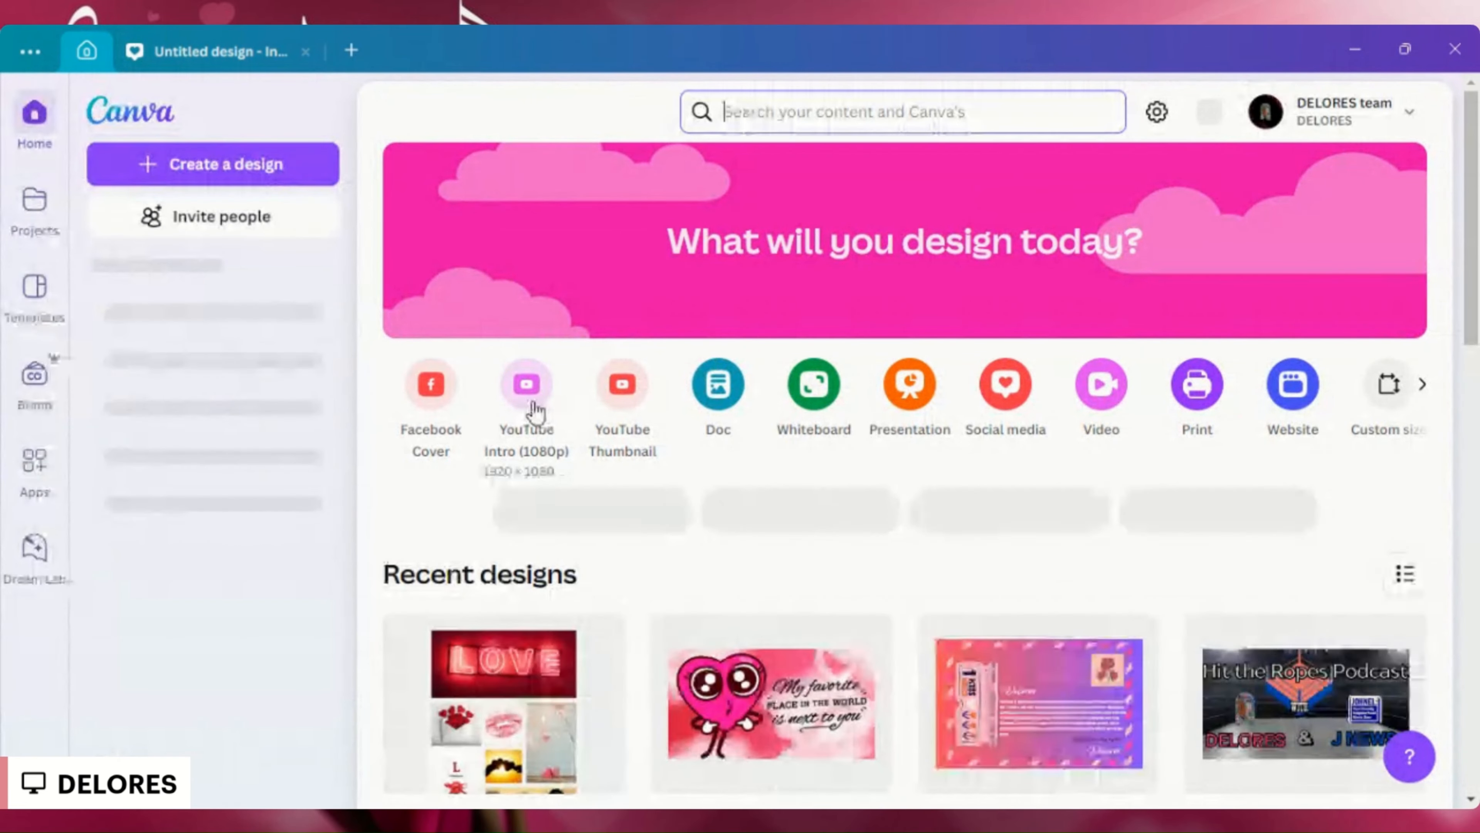
click(528, 389)
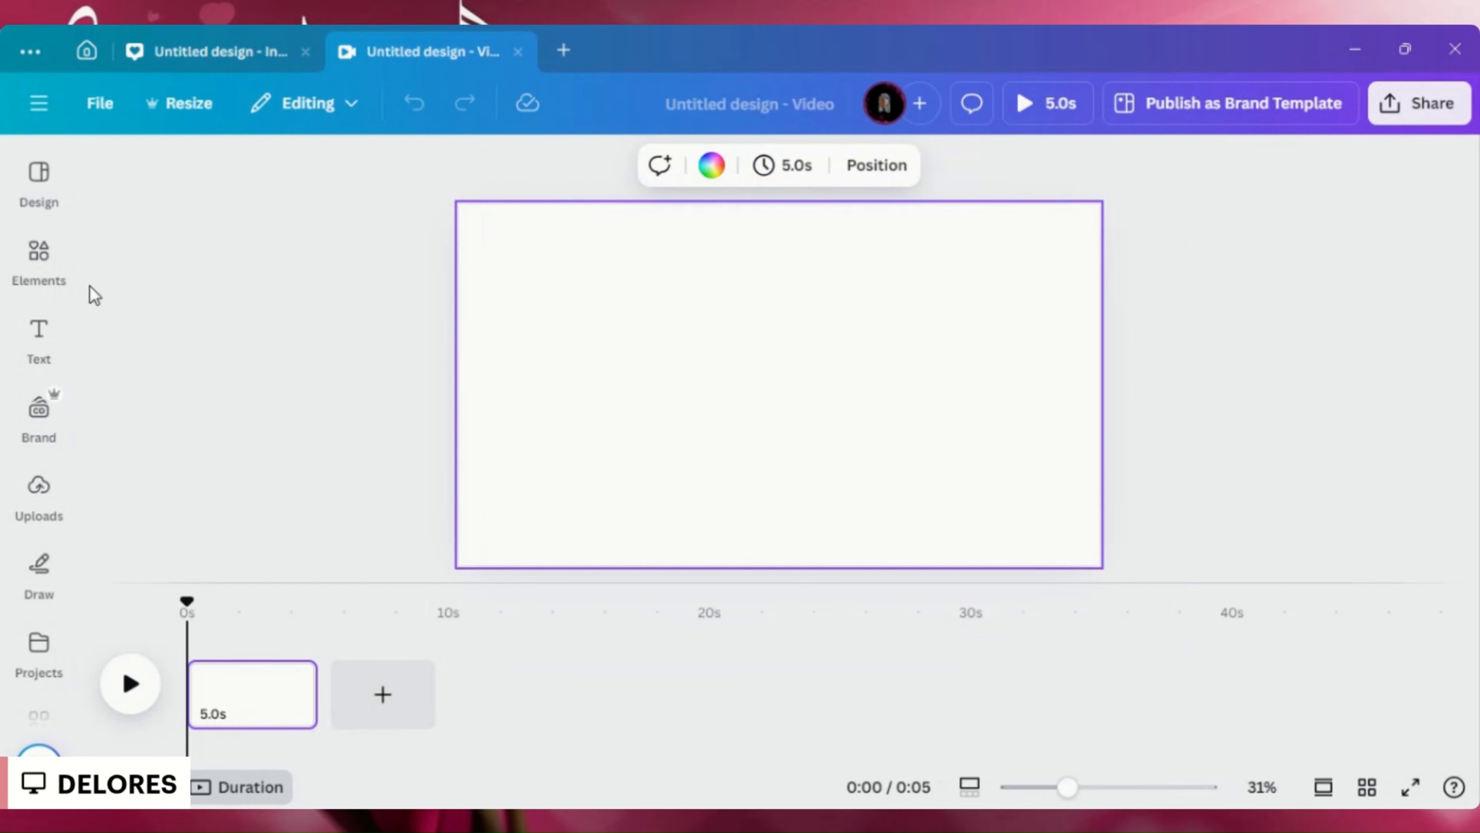
- Search the elements for "love" and browse all matching photos for a pink hearts background
click(29, 257)
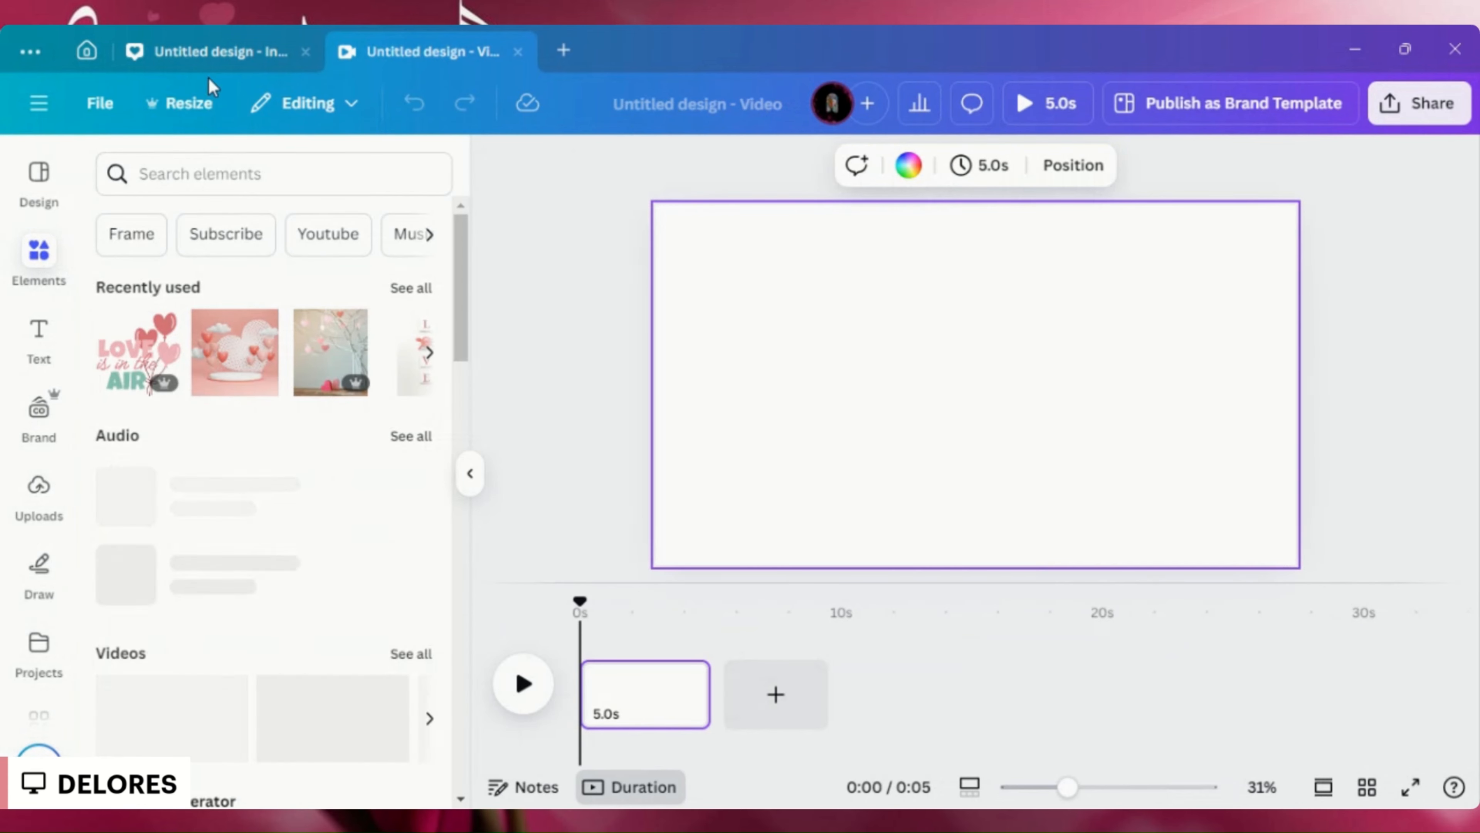
click(194, 160)
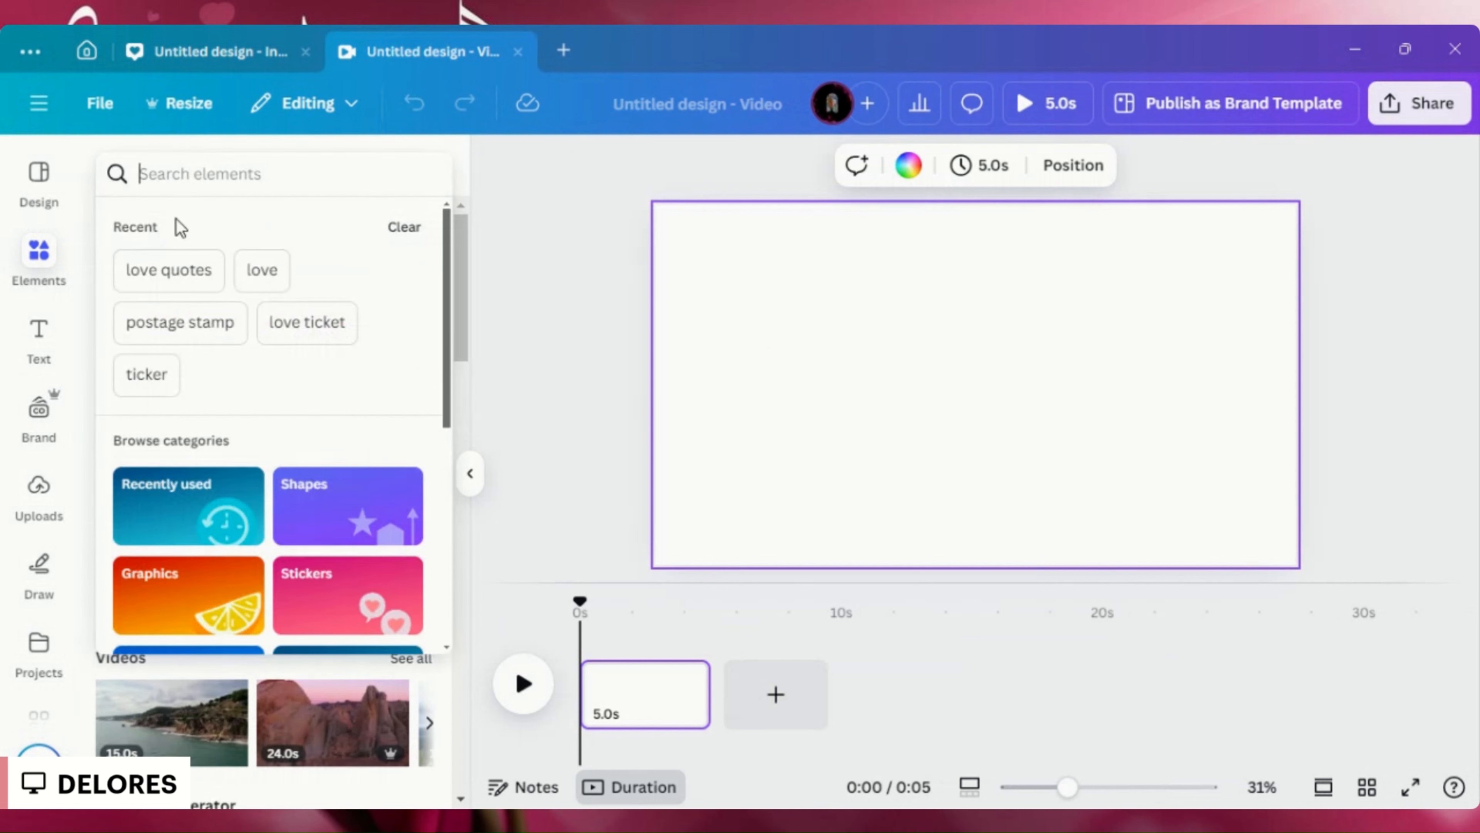
click(261, 271)
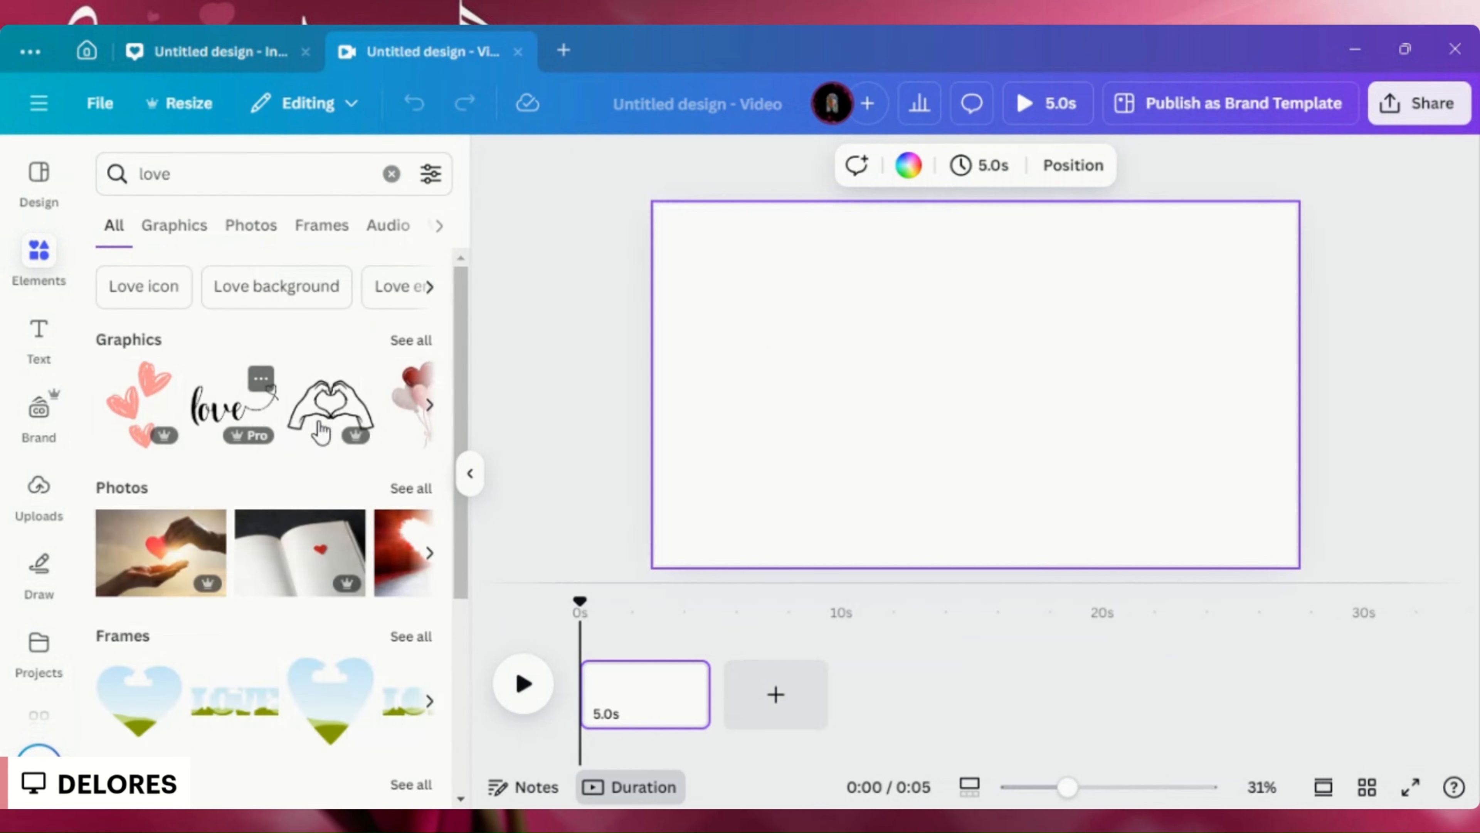
click(415, 489)
scroll(385, 495, down, 5)
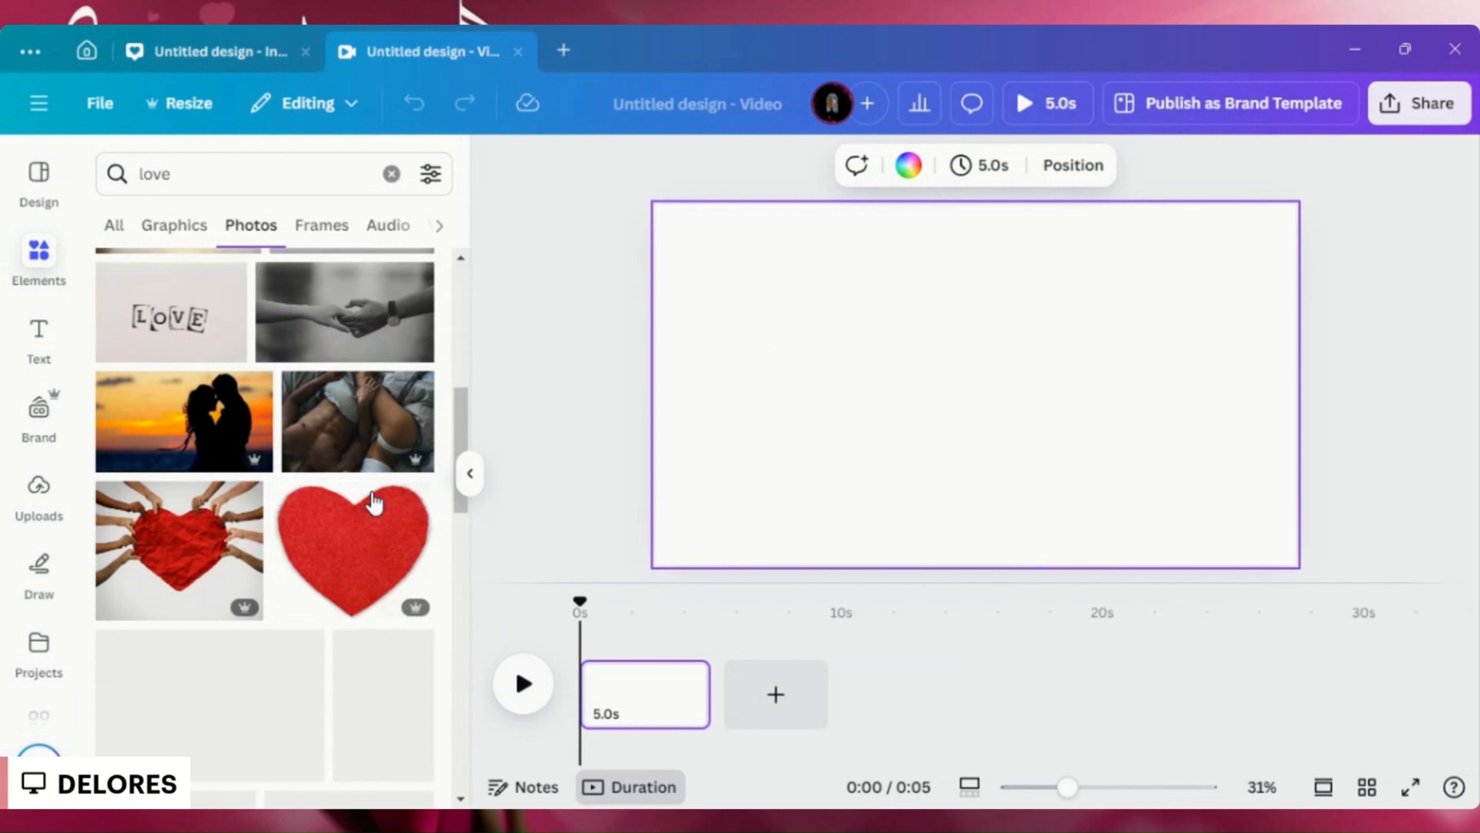
scroll(373, 501, down, 8)
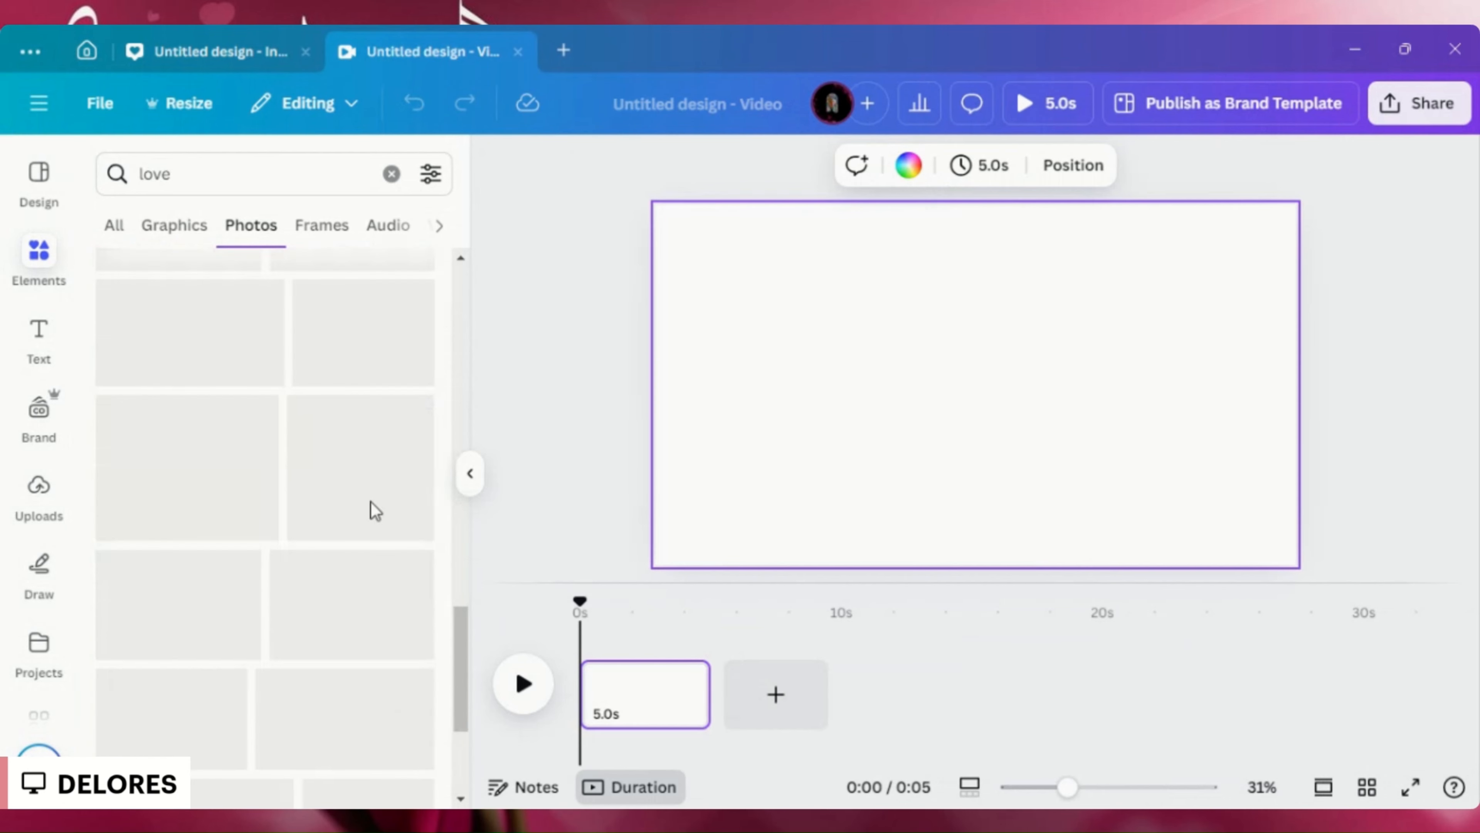
scroll(373, 511, down, 5)
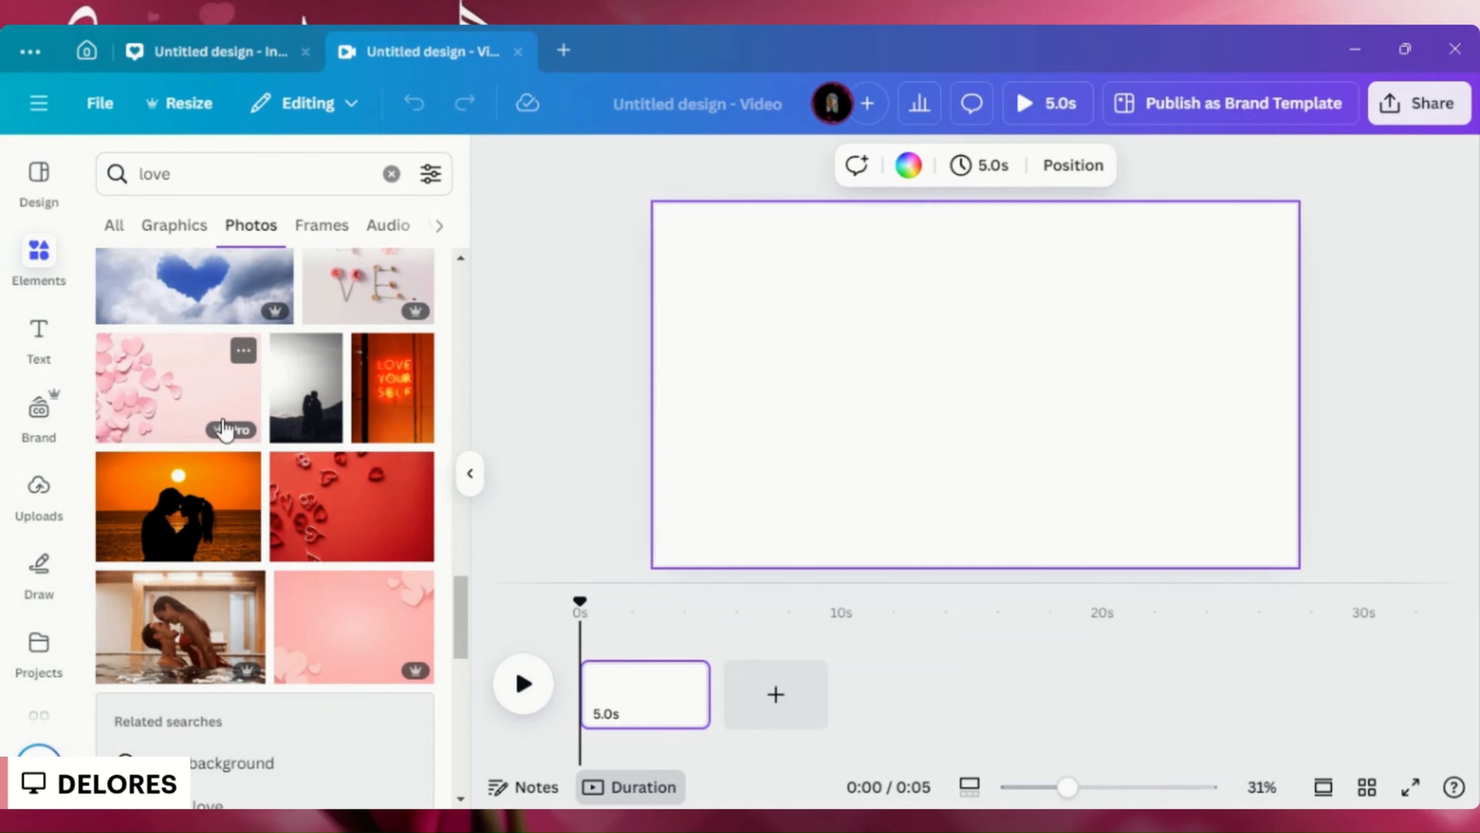
- Add the pink photo with paper hearts in its corners to the page and set it as the background
click(337, 598)
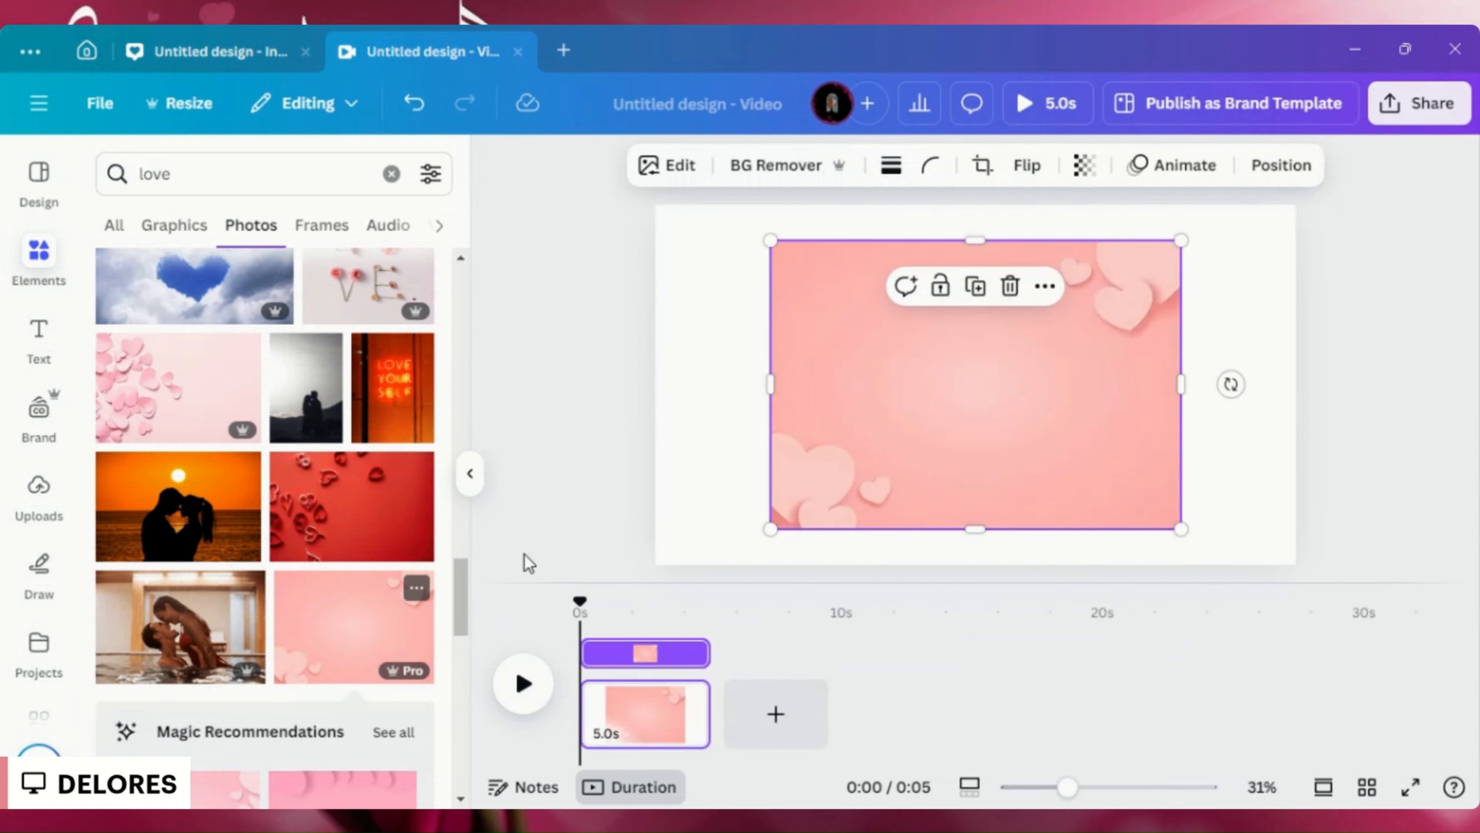
right_click(1074, 430)
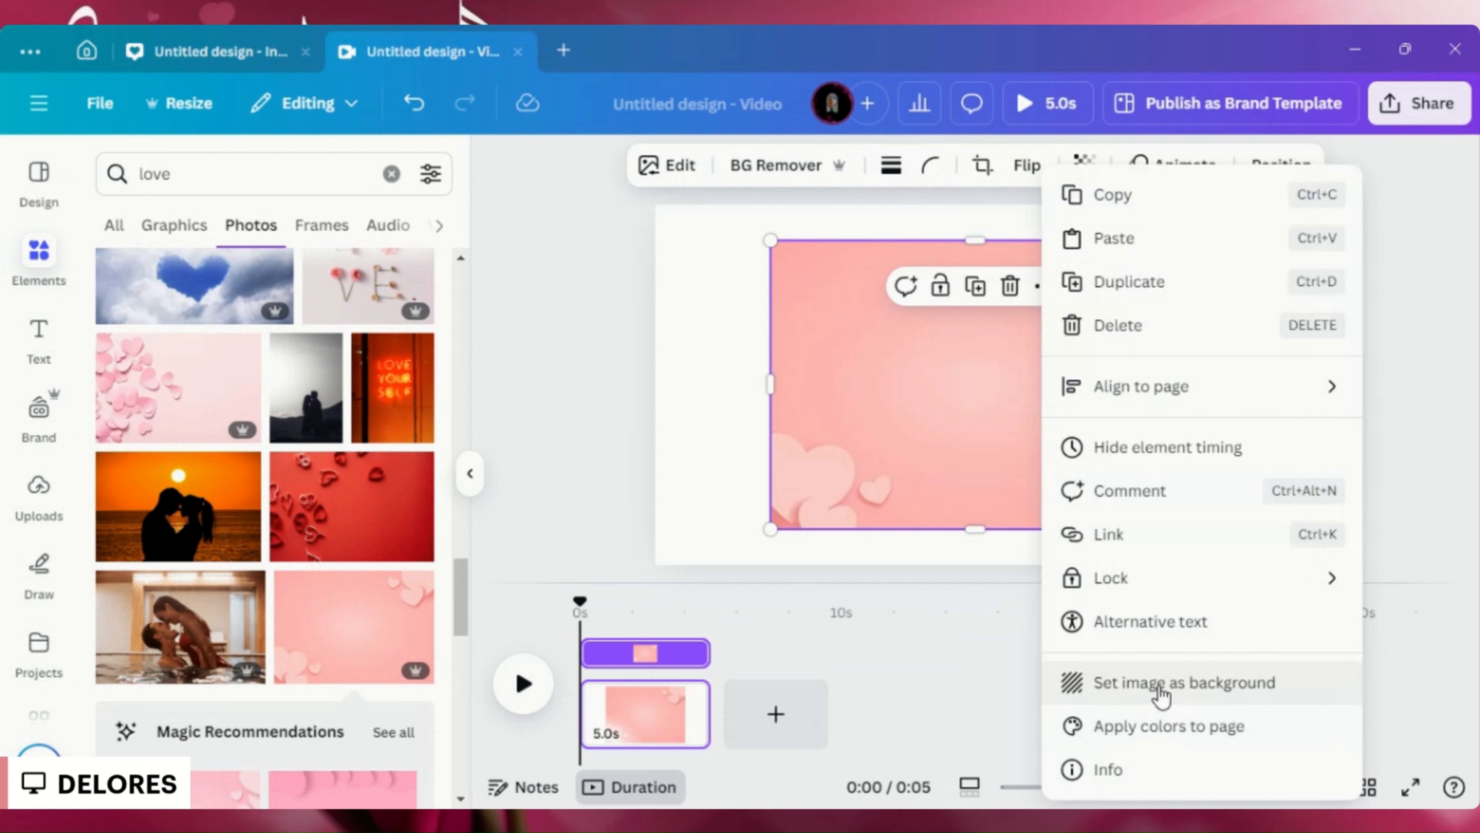
click(1146, 684)
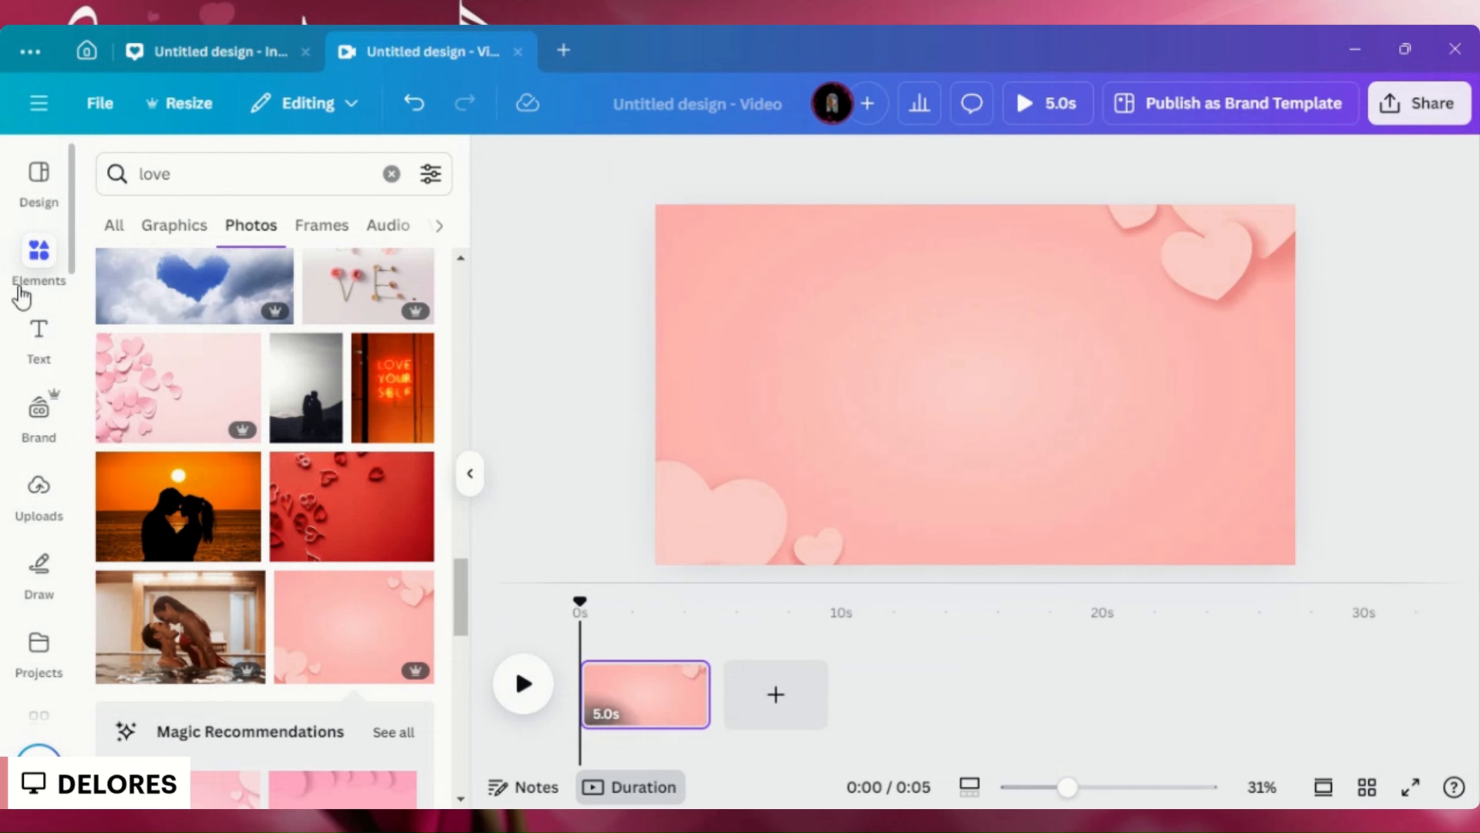
- Search the uploaded images for the creator's name
scroll(15, 373, down, 4)
scroll(12, 377, down, 3)
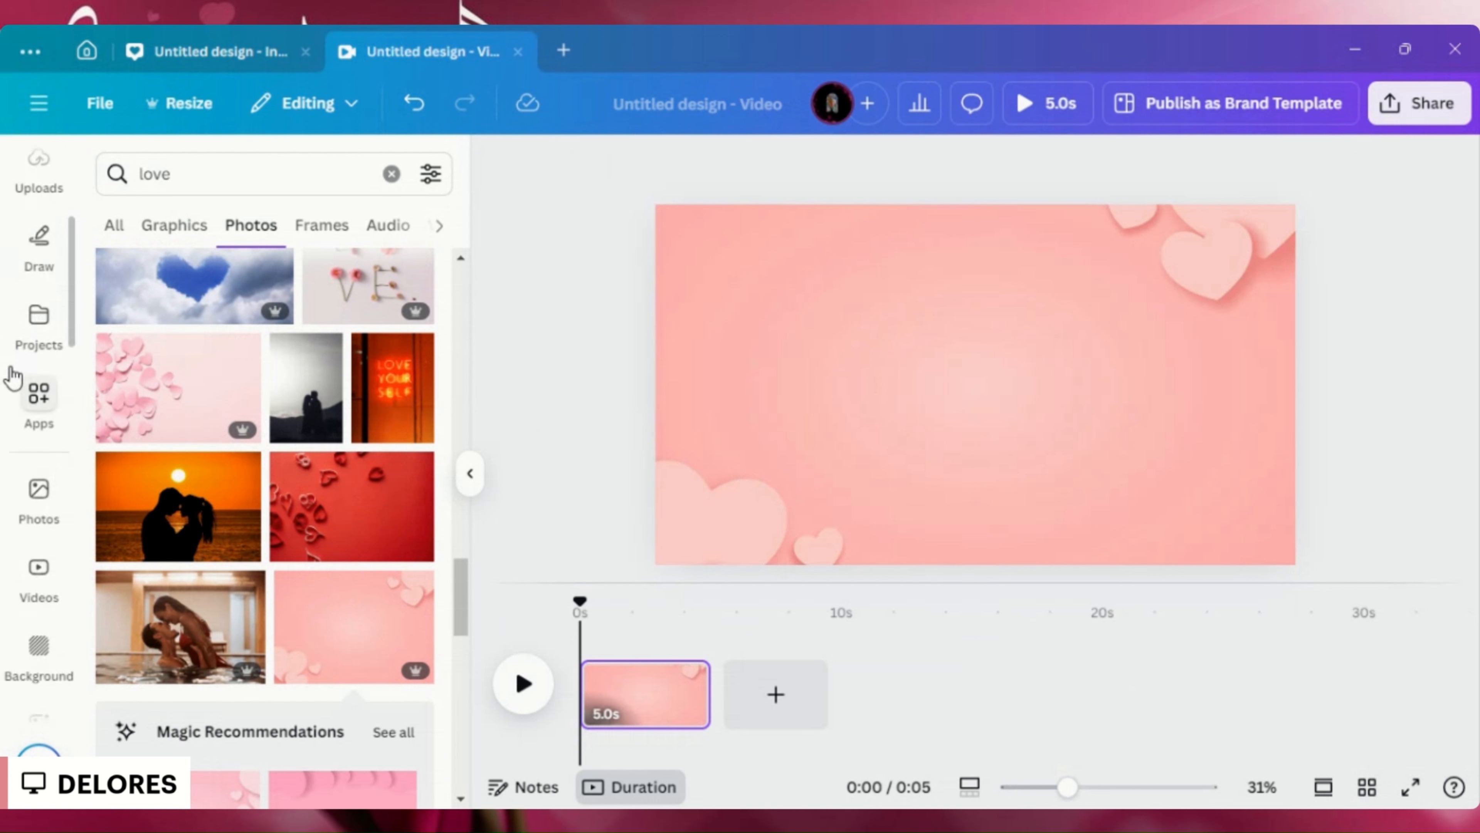
scroll(14, 377, up, 5)
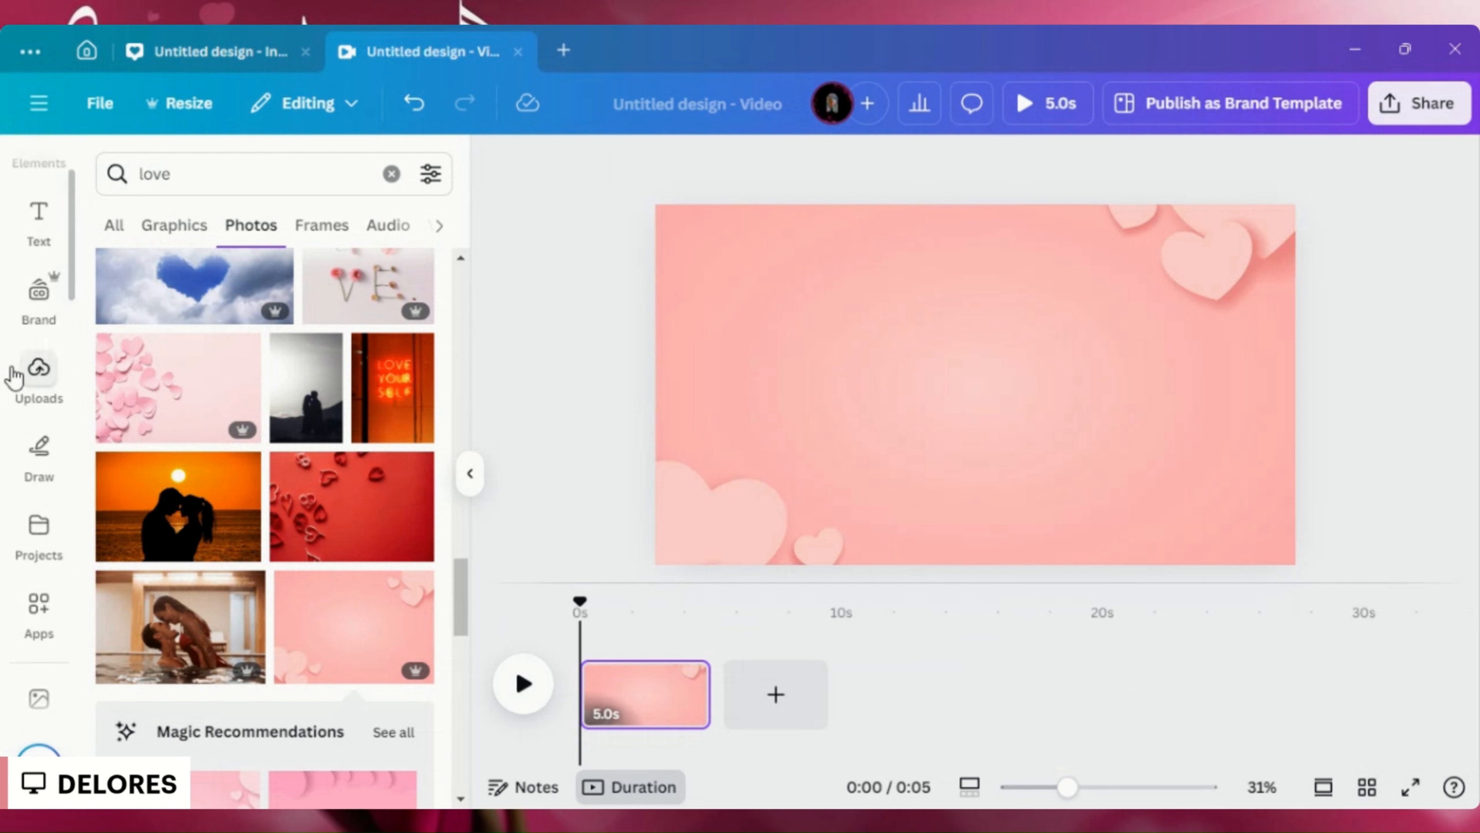
click(28, 399)
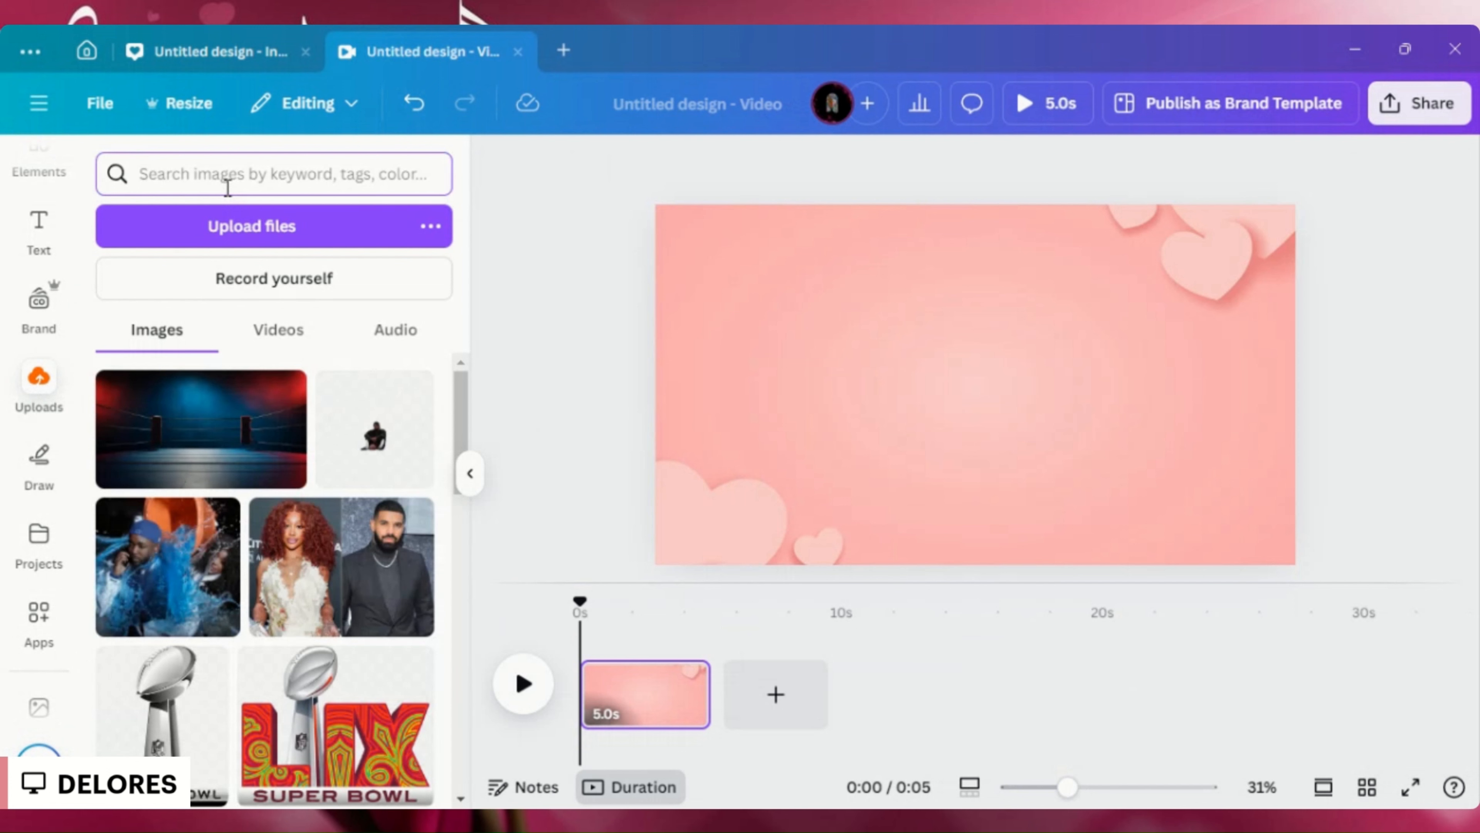
text(delores)
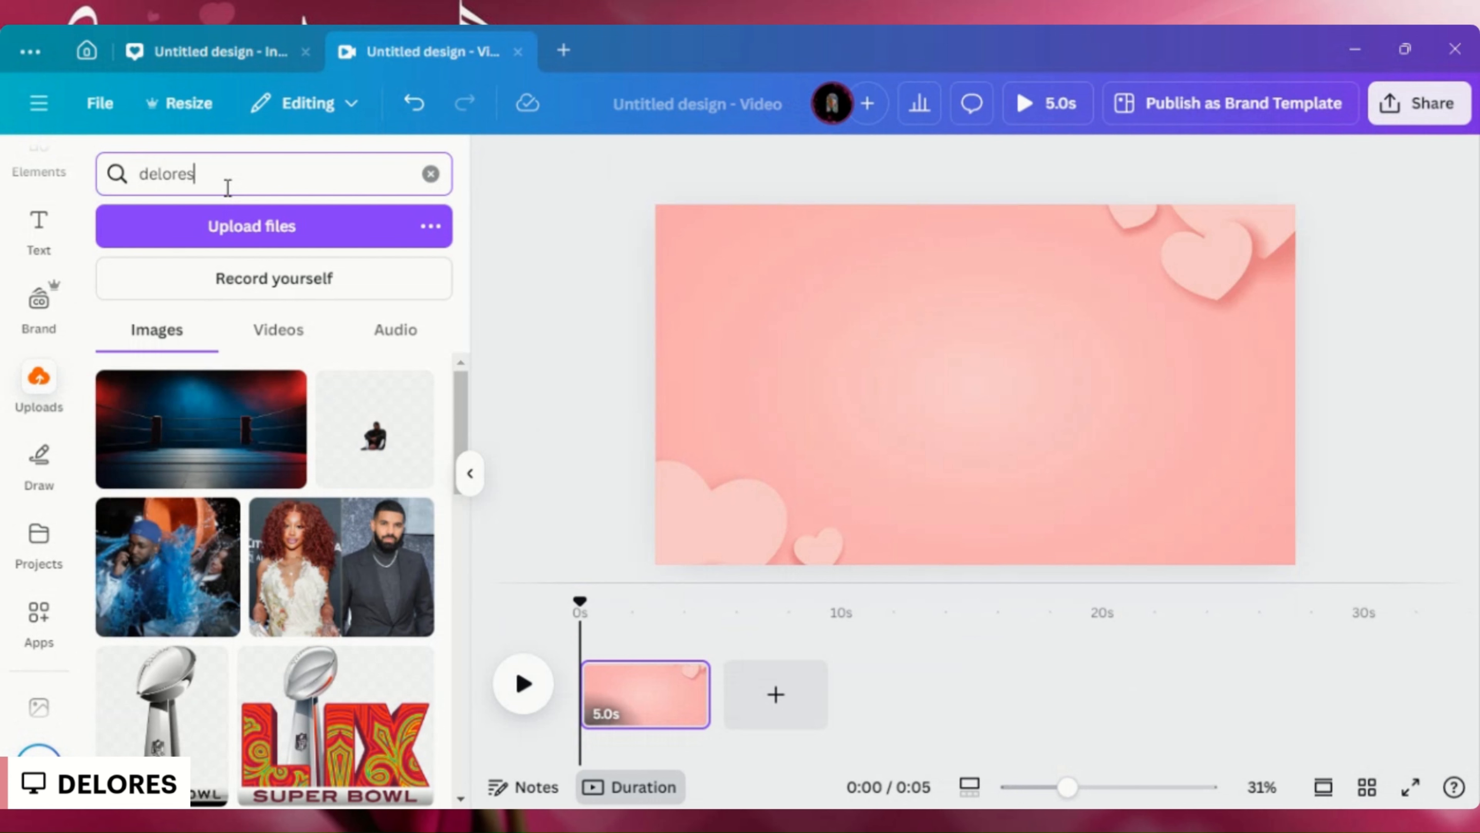
key(Return)
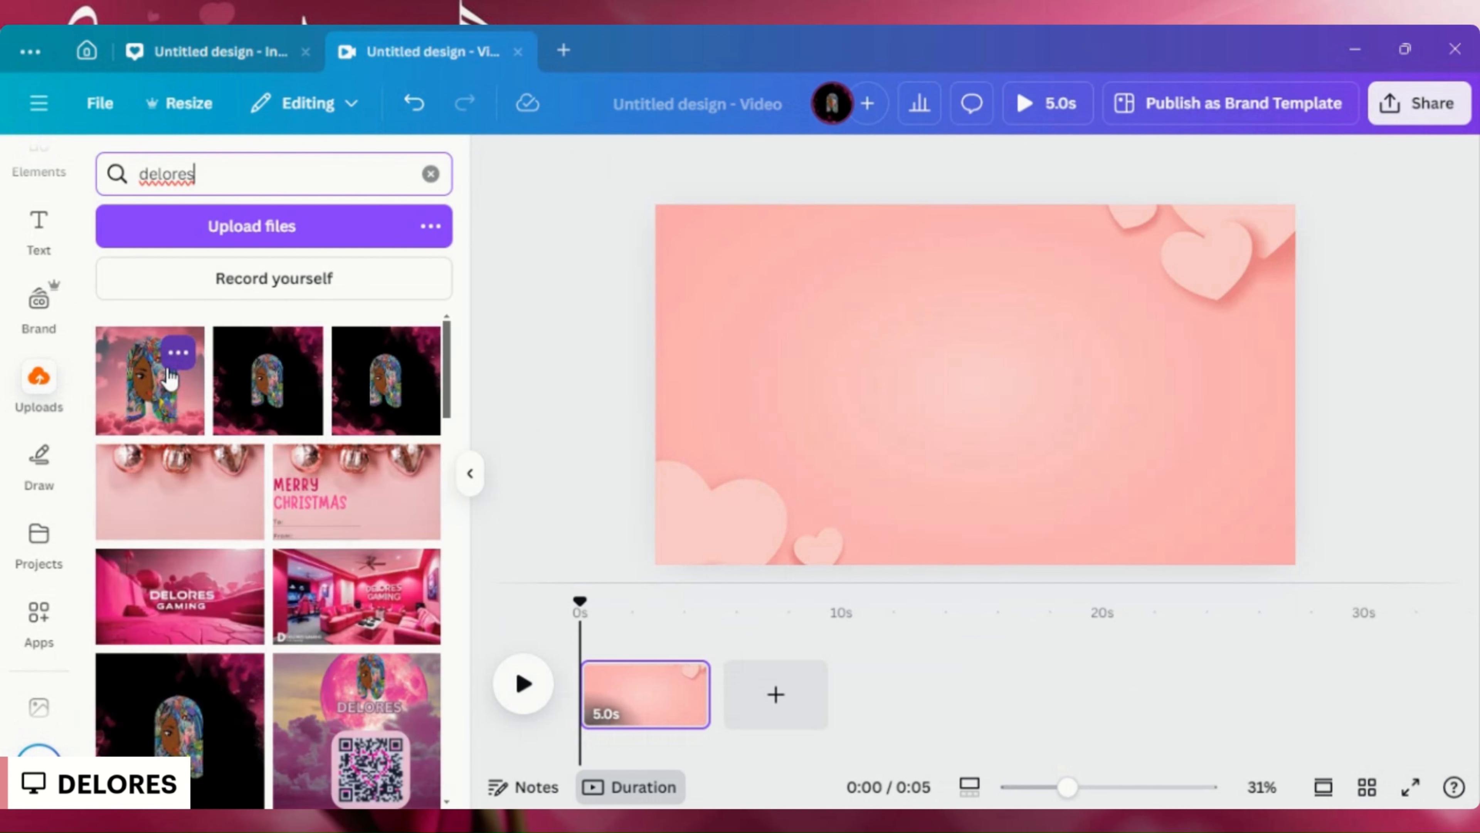
- Add the uploaded portrait with patterned hair and pink clouds to the page and remove its background
click(178, 353)
click(134, 376)
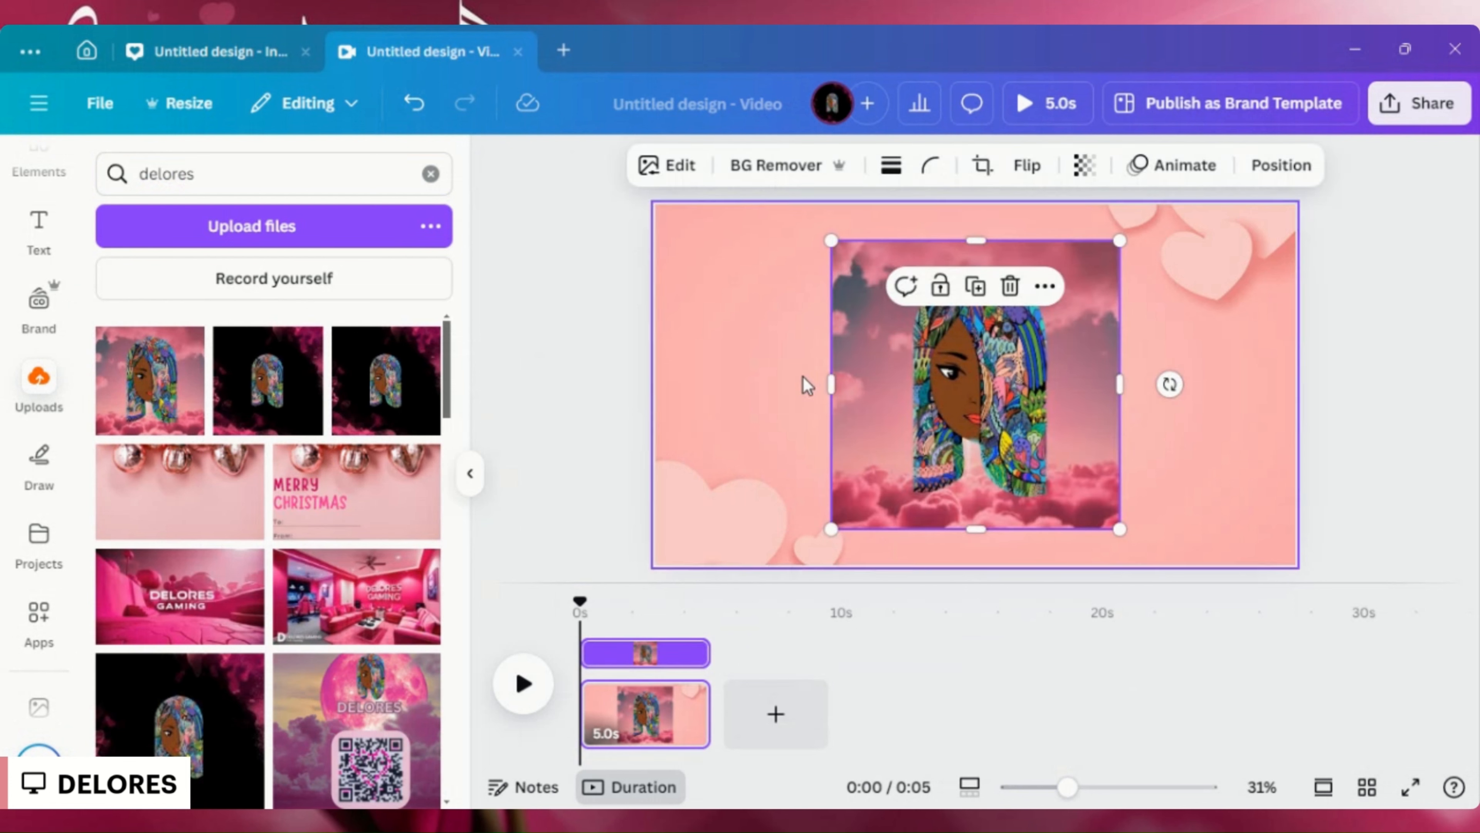
click(758, 165)
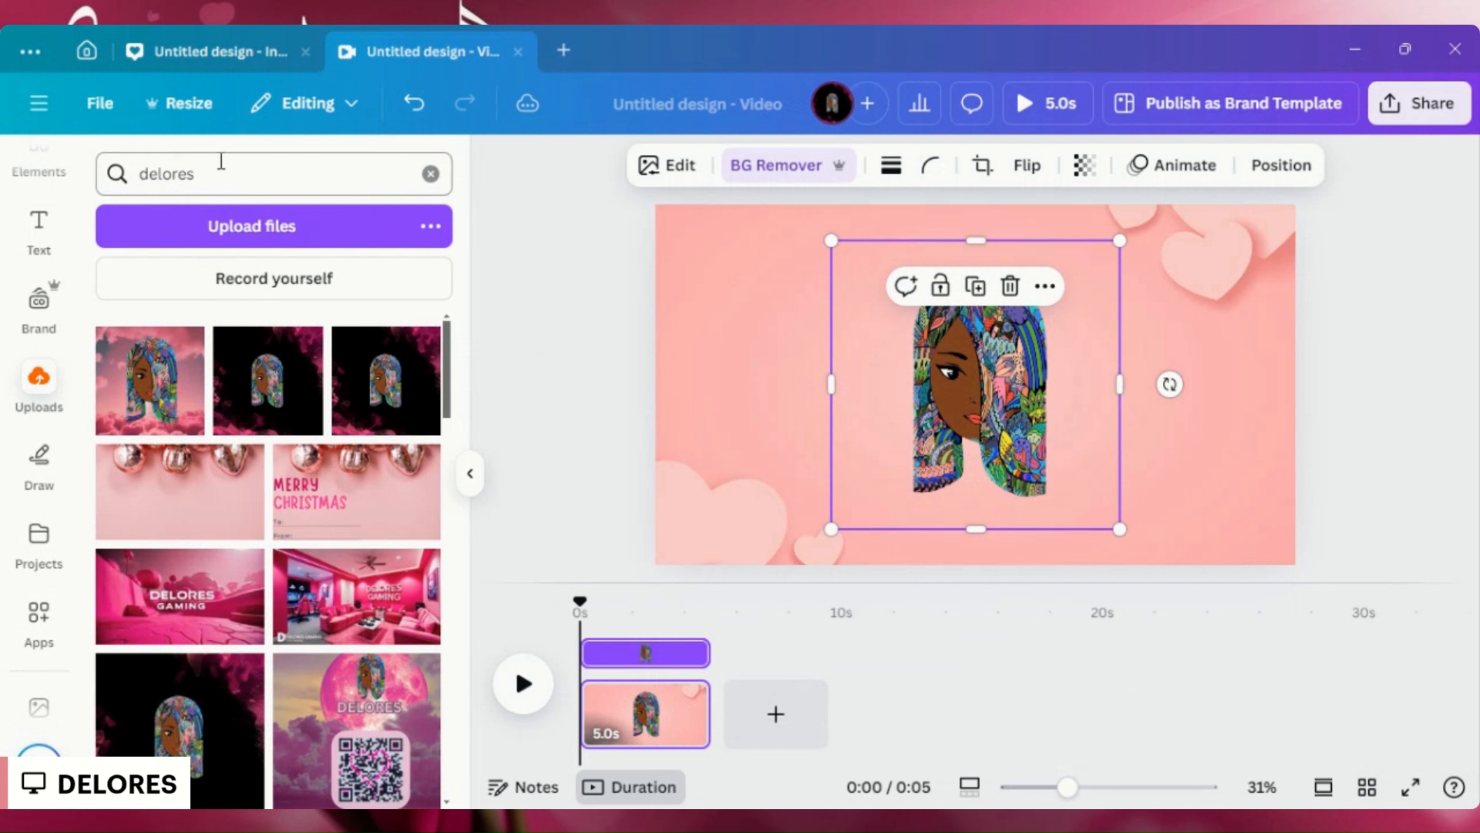
- Find the "a true Love Story never ends" graphic among "love quotes" graphics and place it in the page's lower-right corner
scroll(33, 247, up, 2)
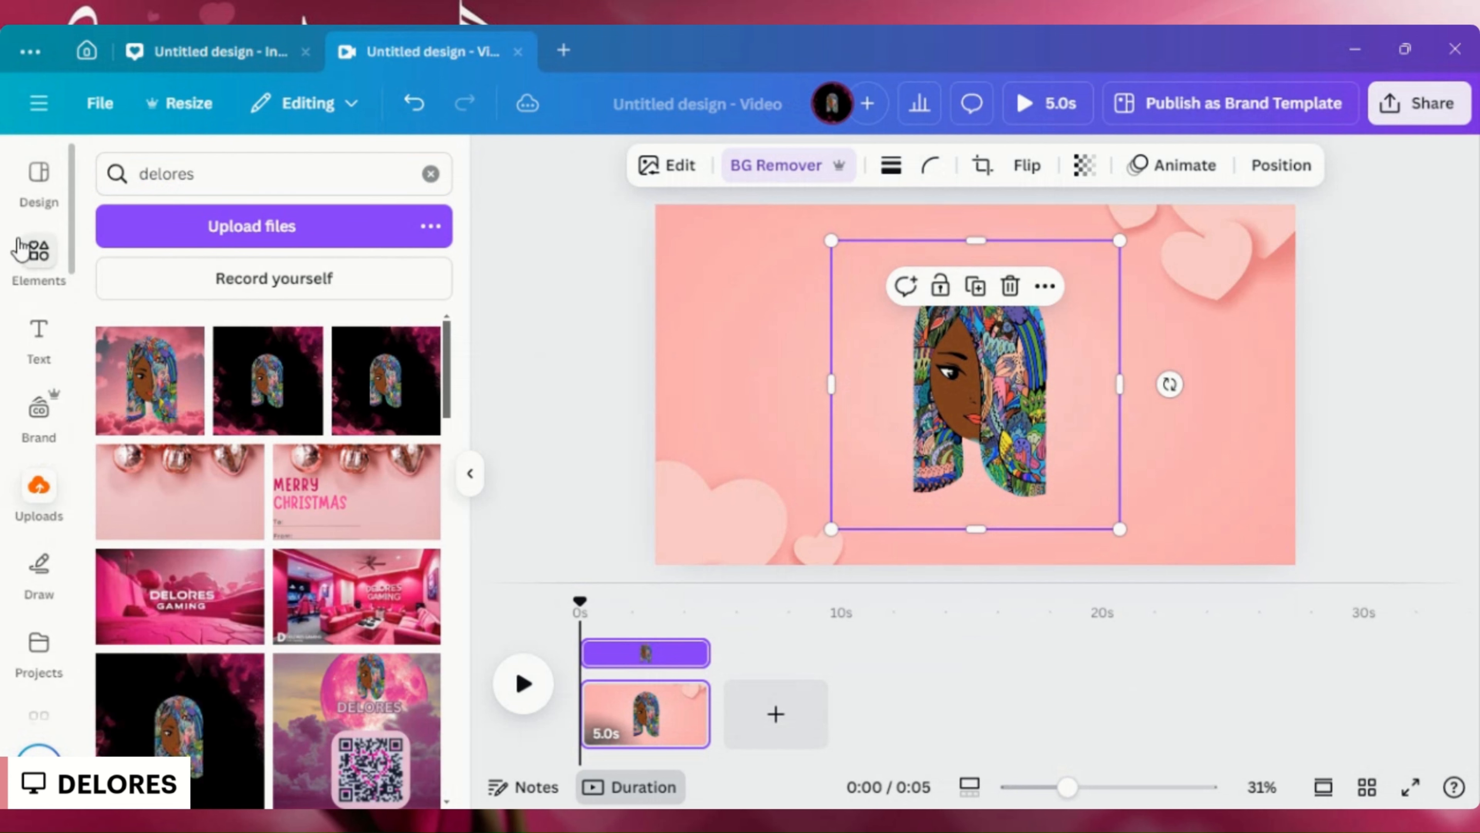
click(31, 259)
click(192, 177)
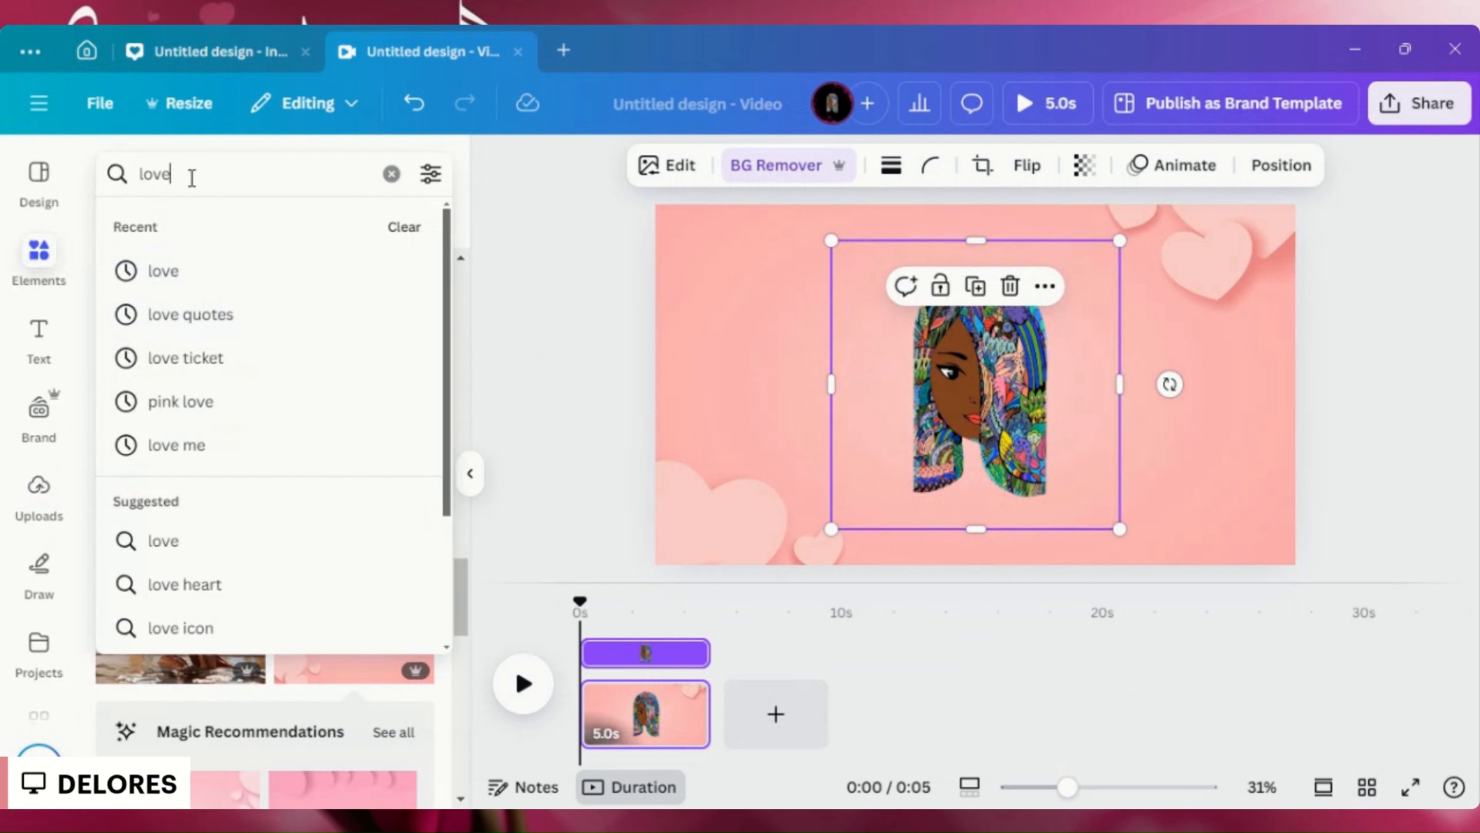
click(201, 315)
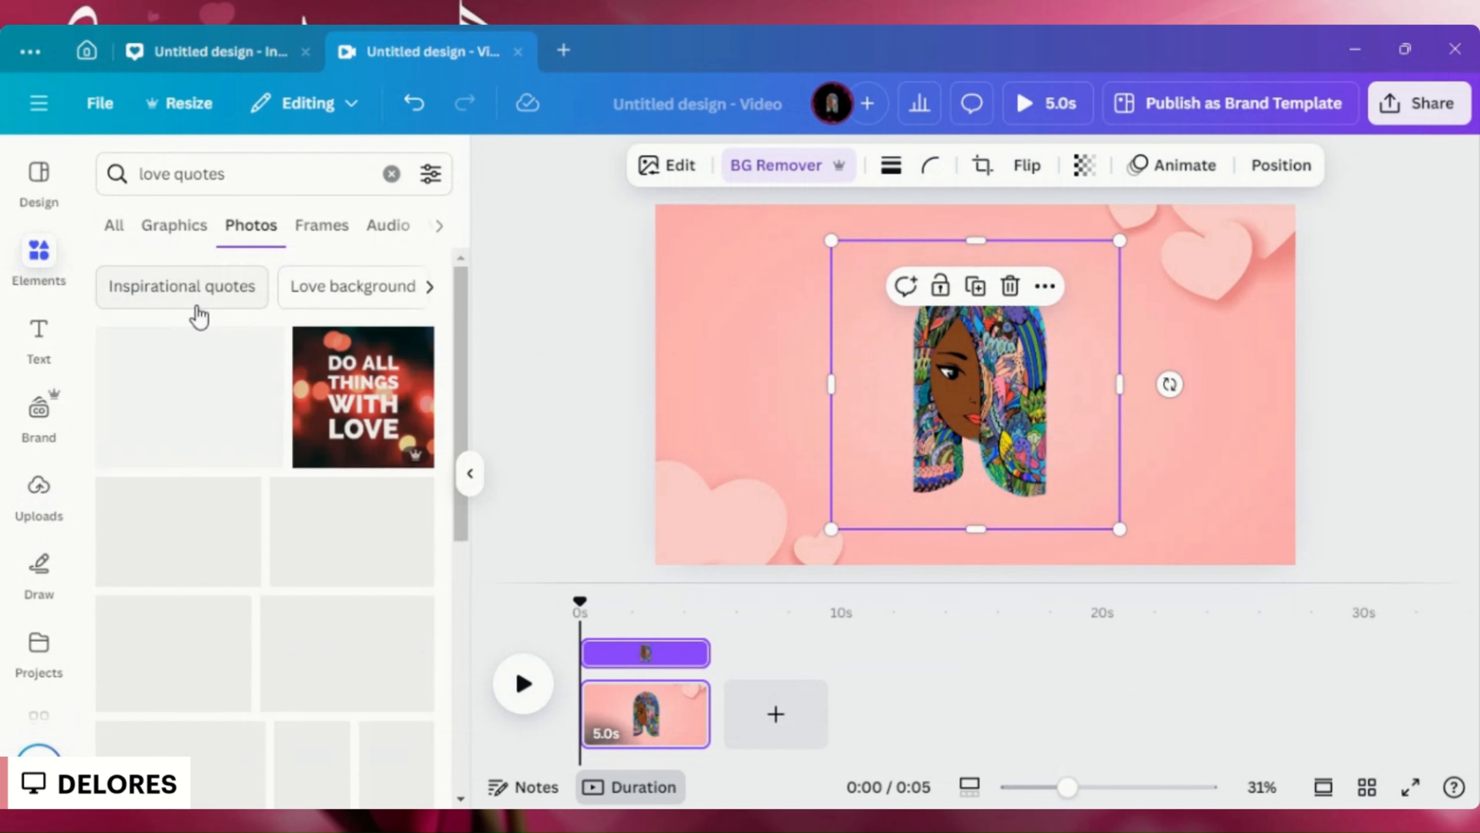
click(170, 226)
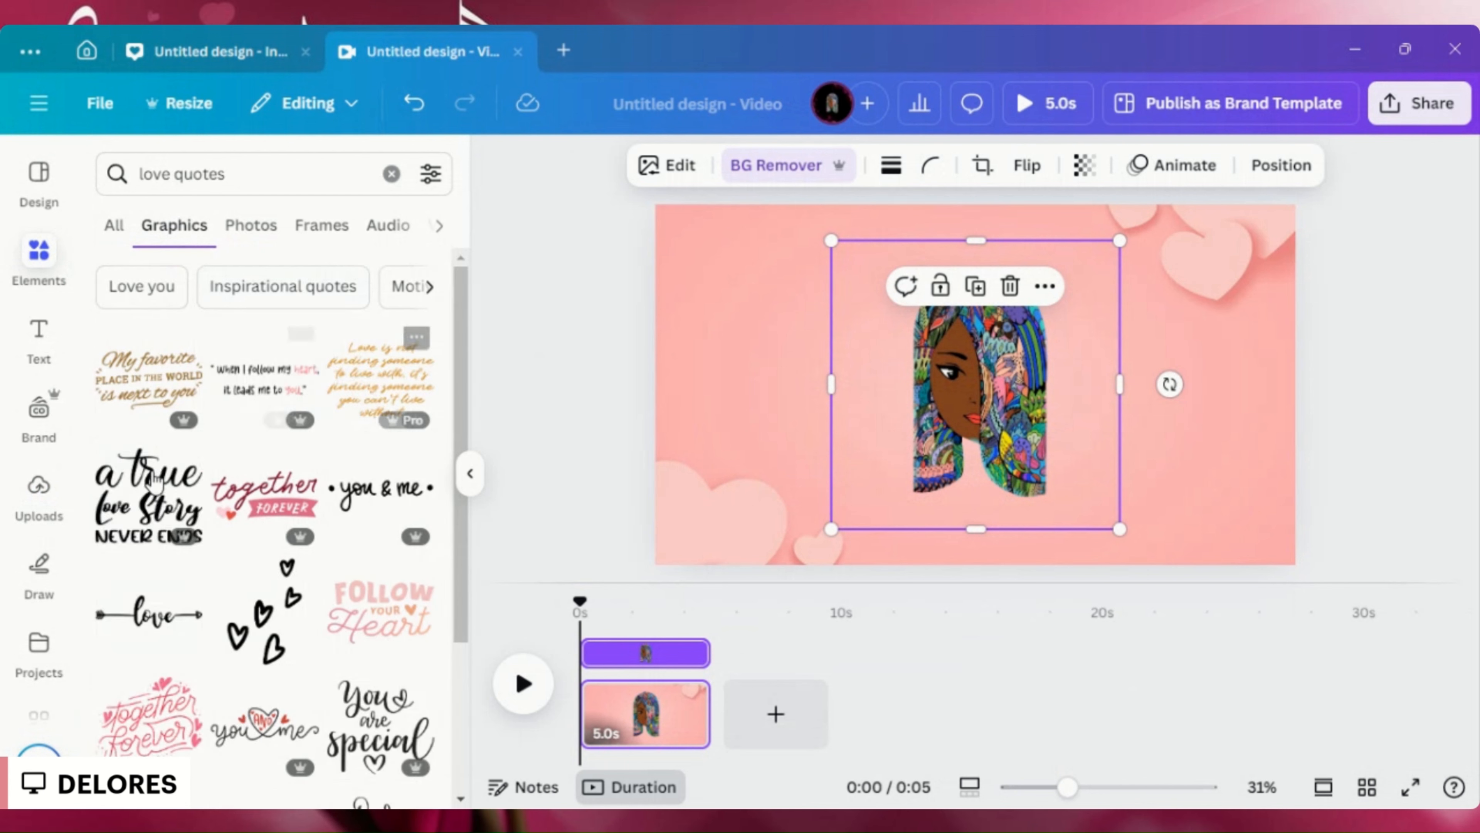
click(166, 492)
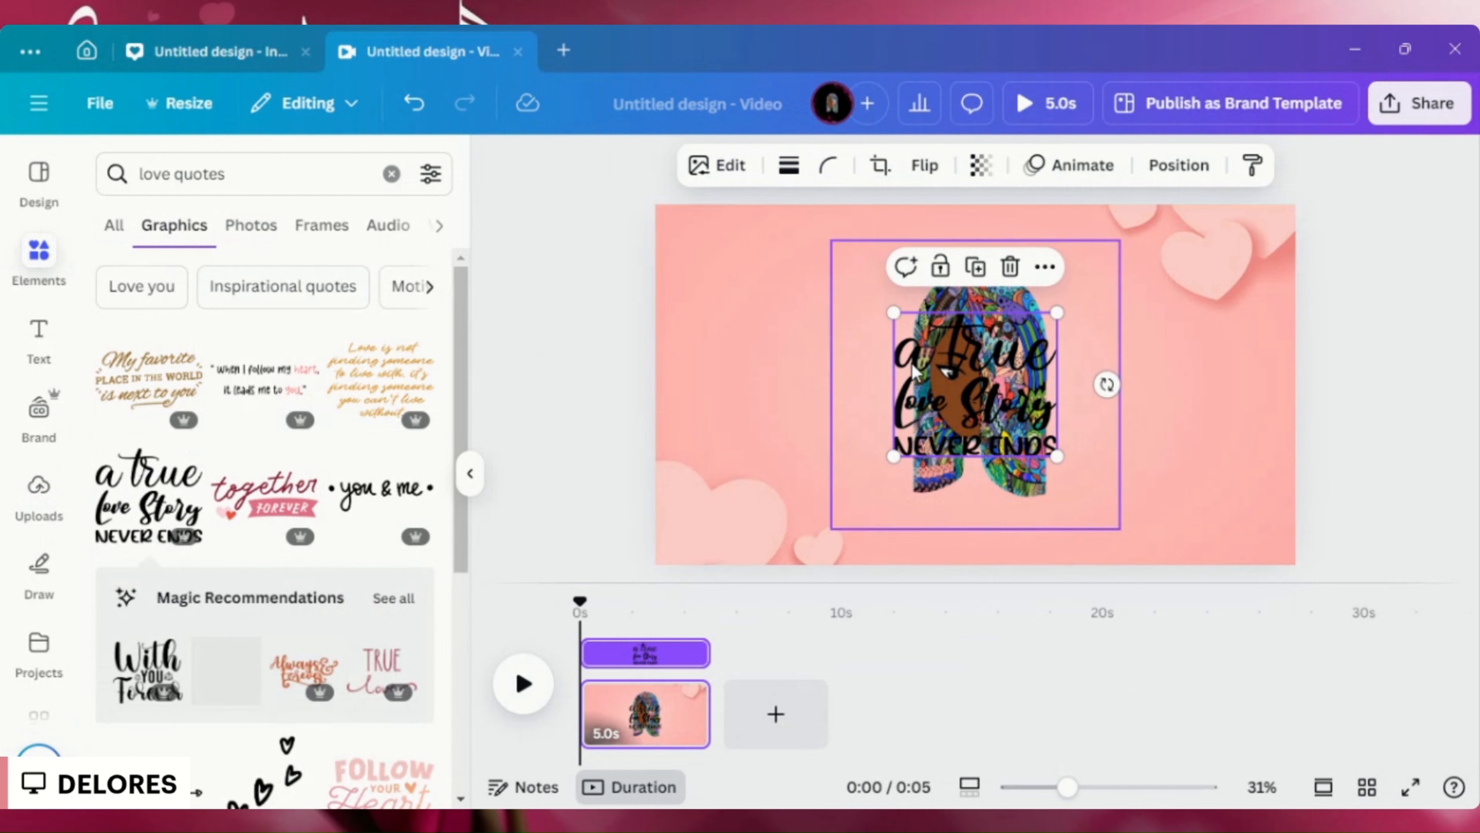
drag(940, 399, 1154, 461)
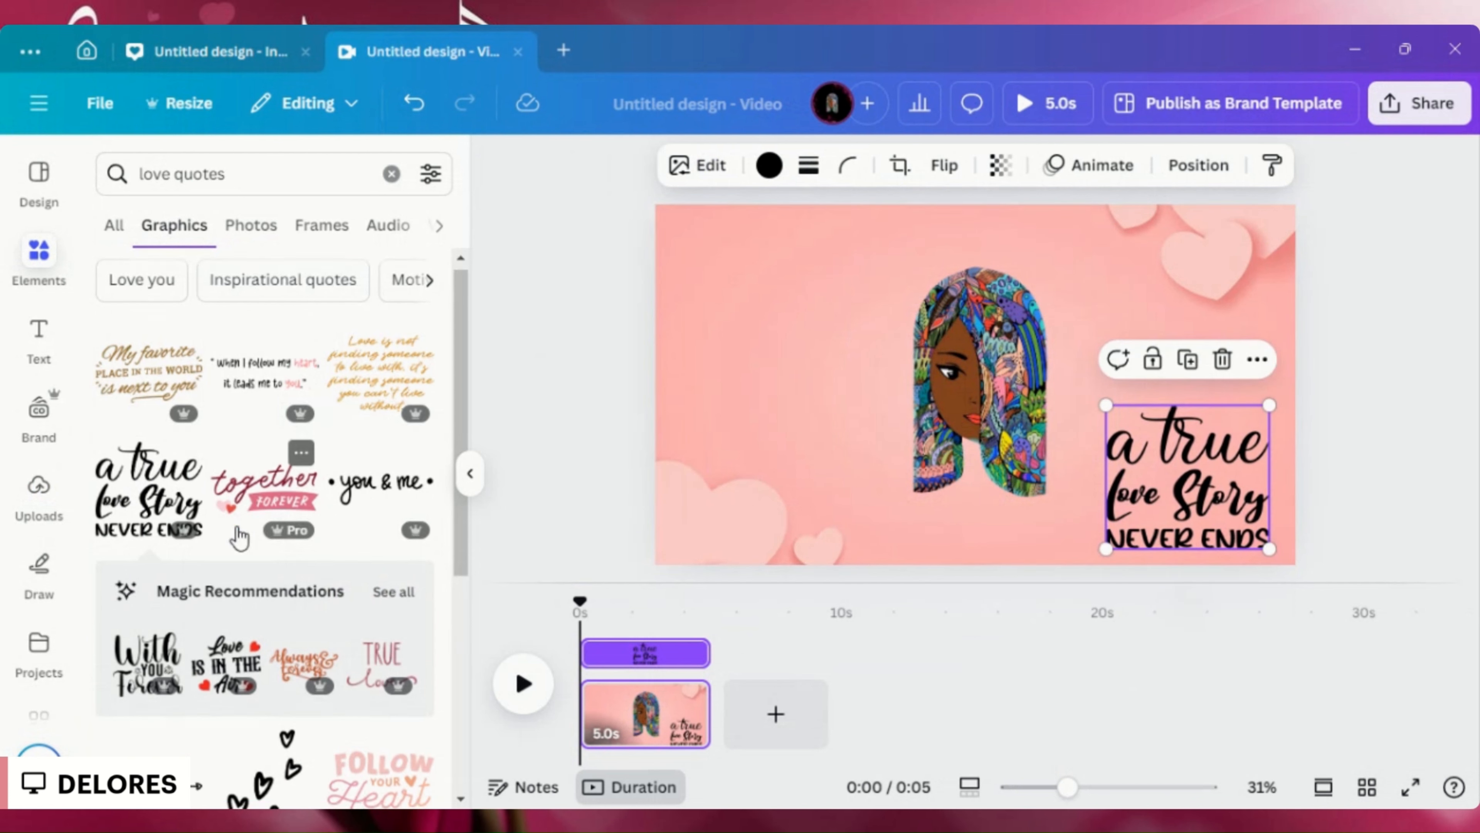
- Add the "Follow Your Heart" graphic and move it to the page's upper-left corner
scroll(254, 542, down, 4)
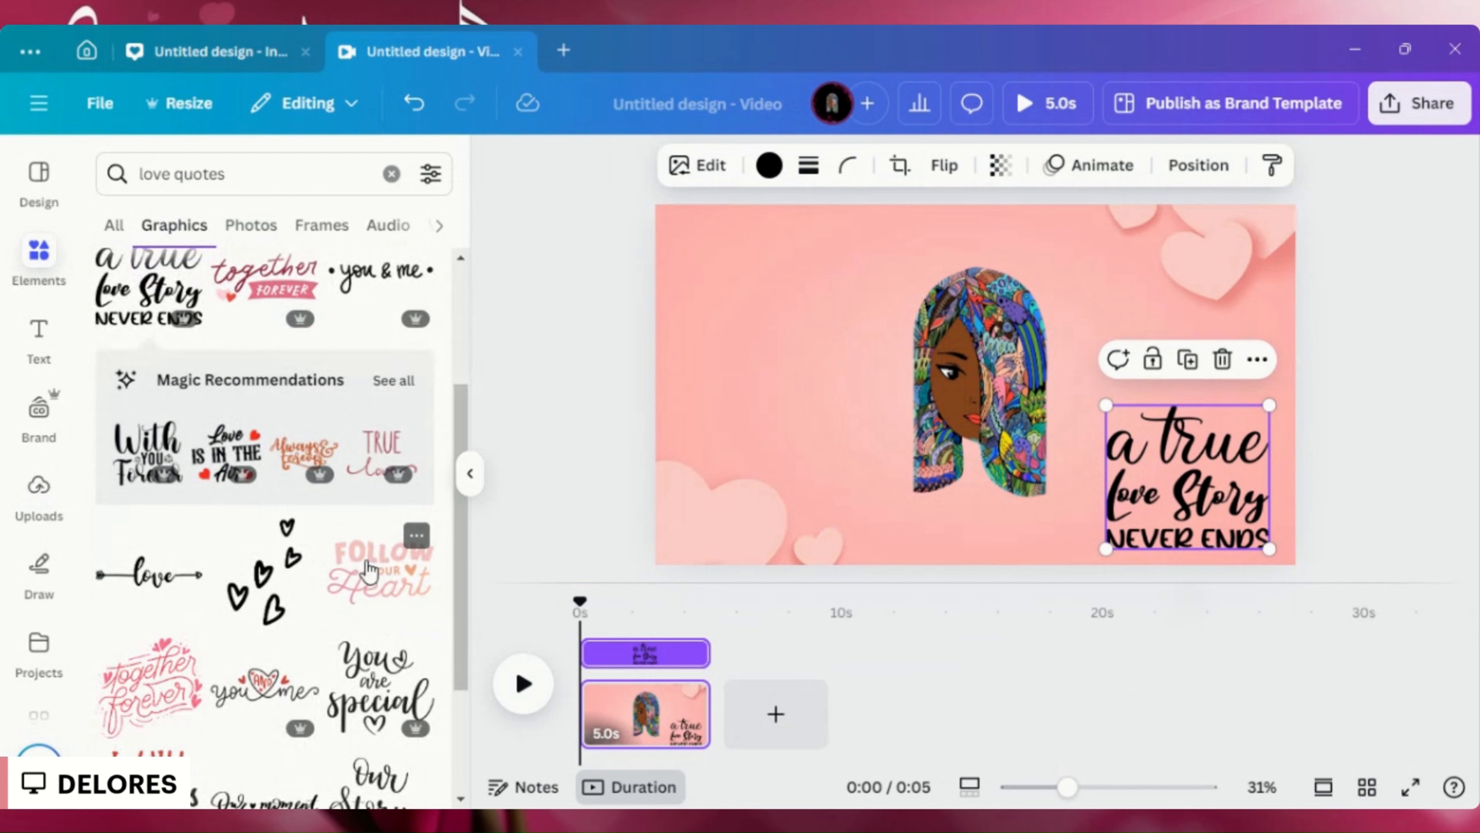
click(368, 568)
drag(931, 374, 738, 282)
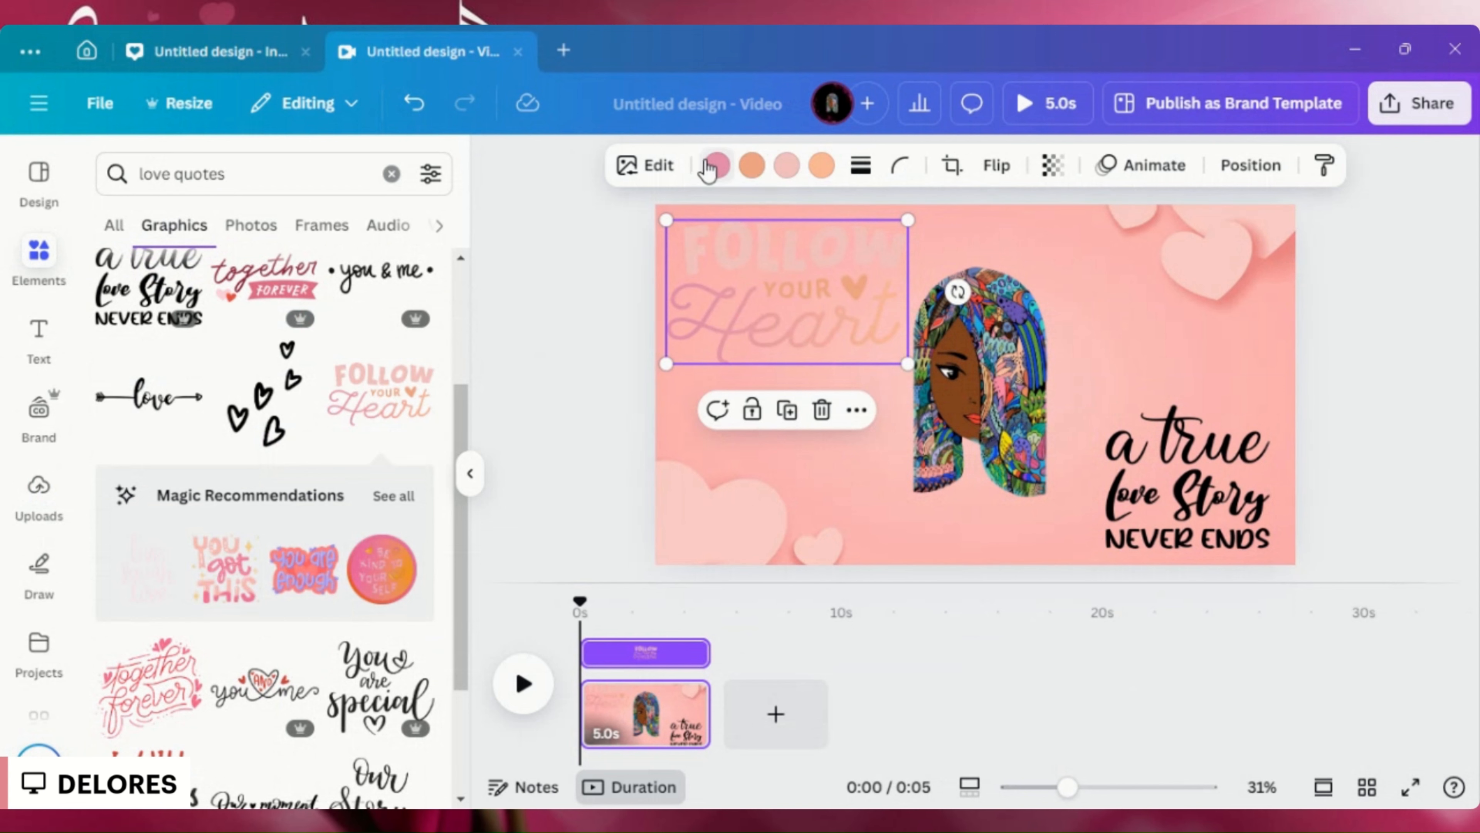
- Recolor the word "Heart" in the "Follow Your Heart" graphic with the Brand Kit pink
click(717, 166)
click(717, 167)
click(718, 167)
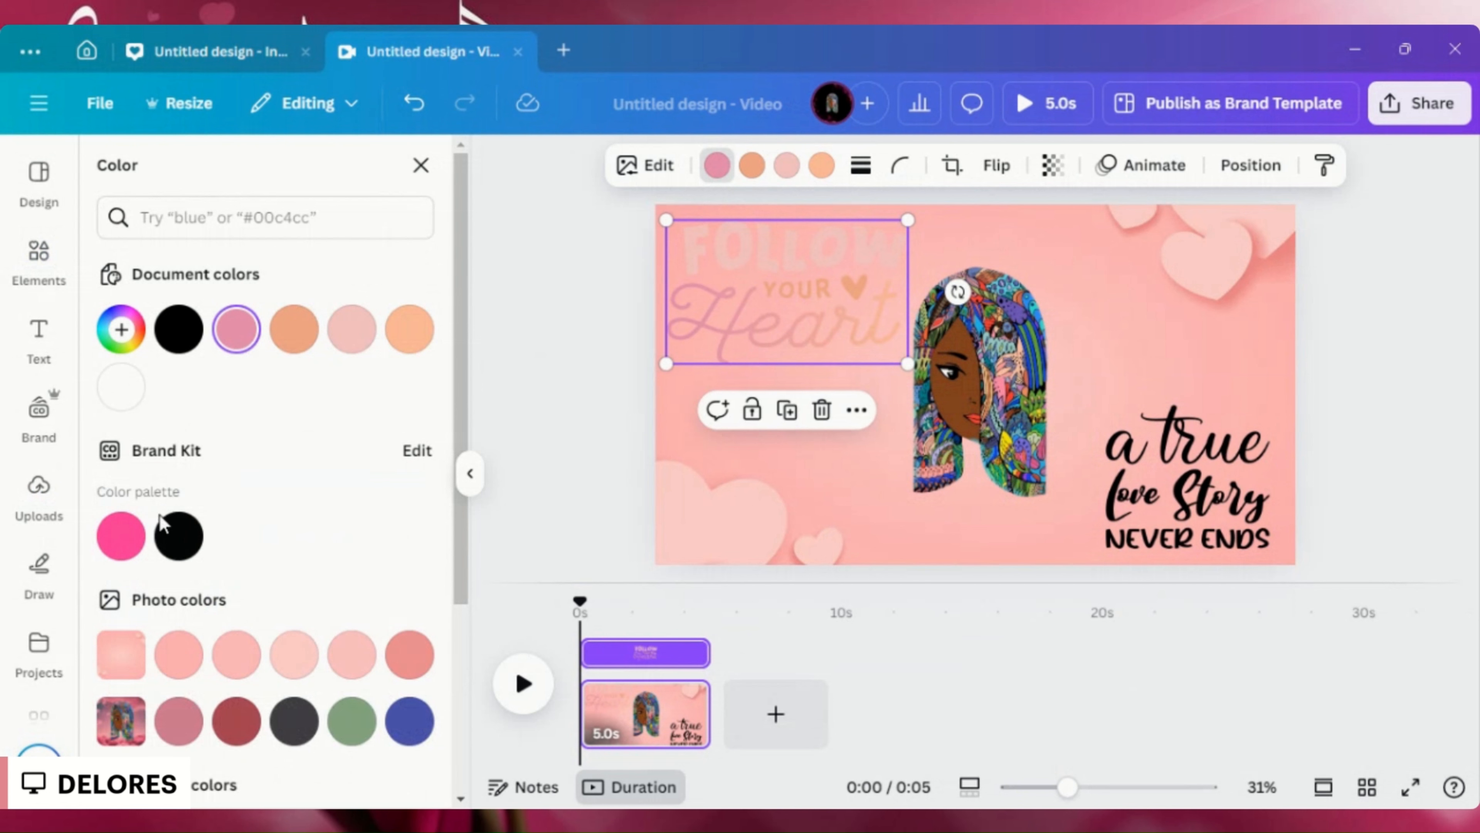
click(120, 535)
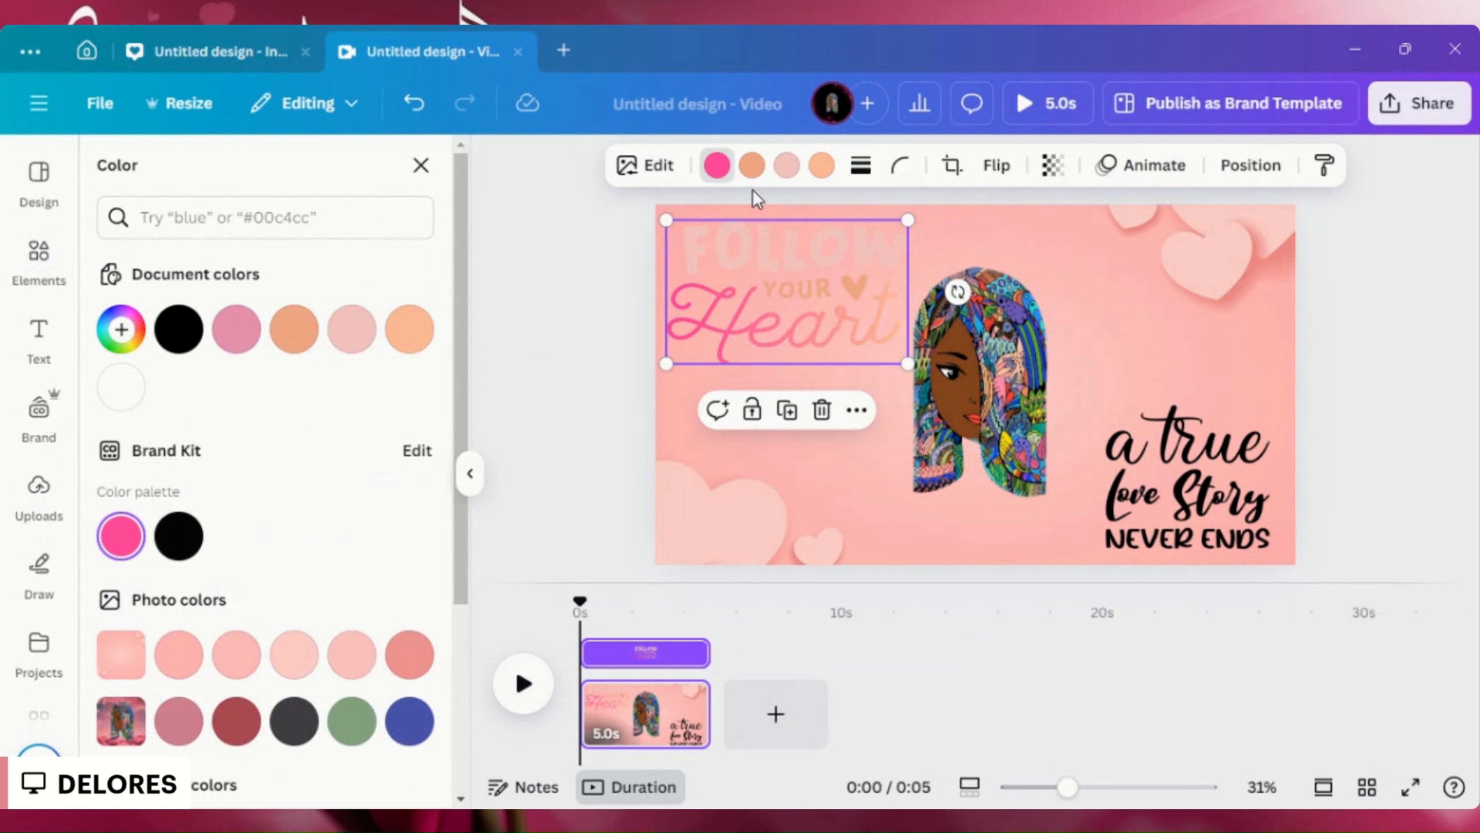
- Try Brand Kit black (#080909) on the word "YOUR" and its small heart, and settle on the default solid red
click(753, 167)
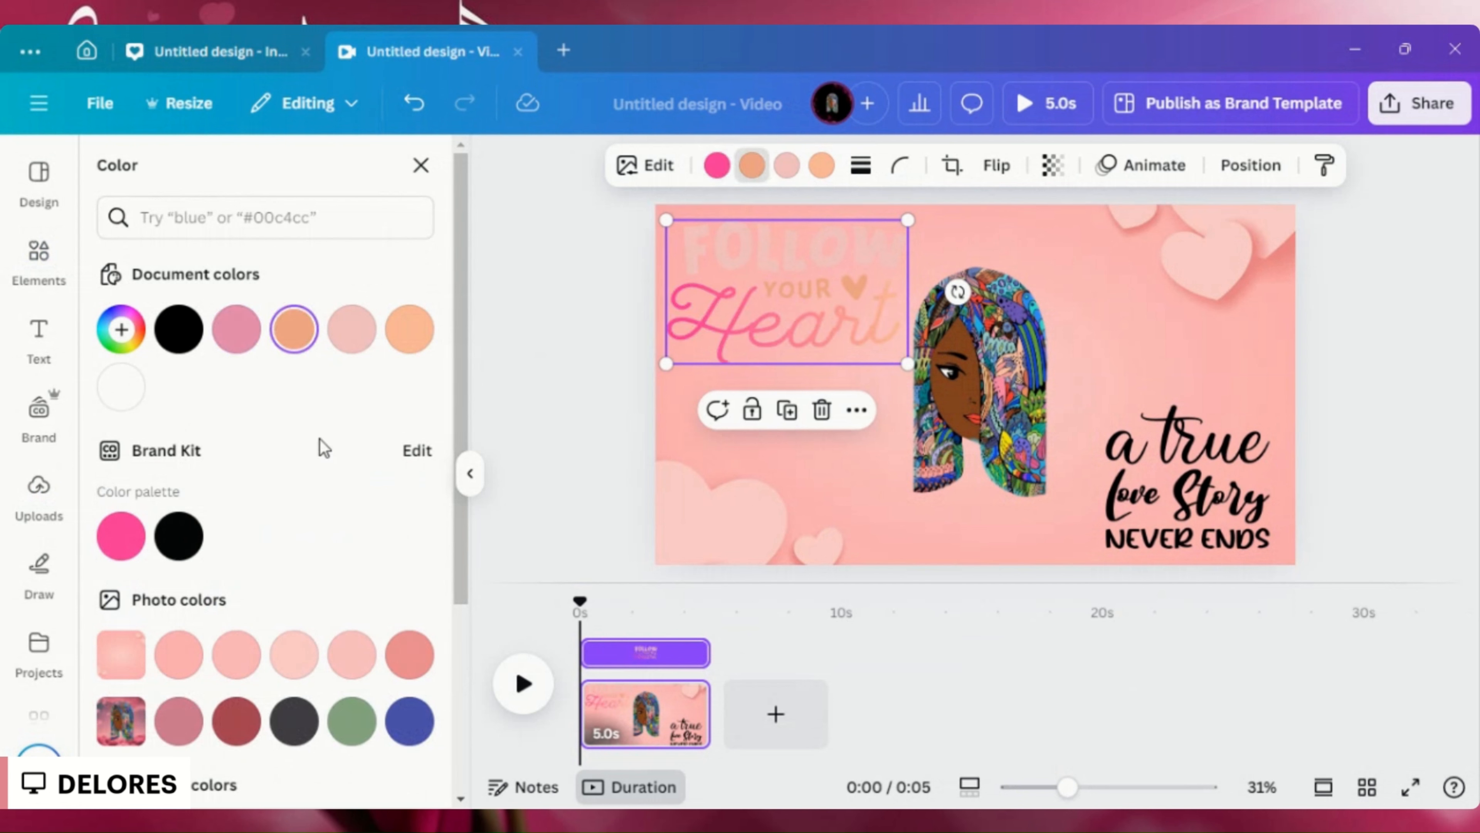
click(178, 548)
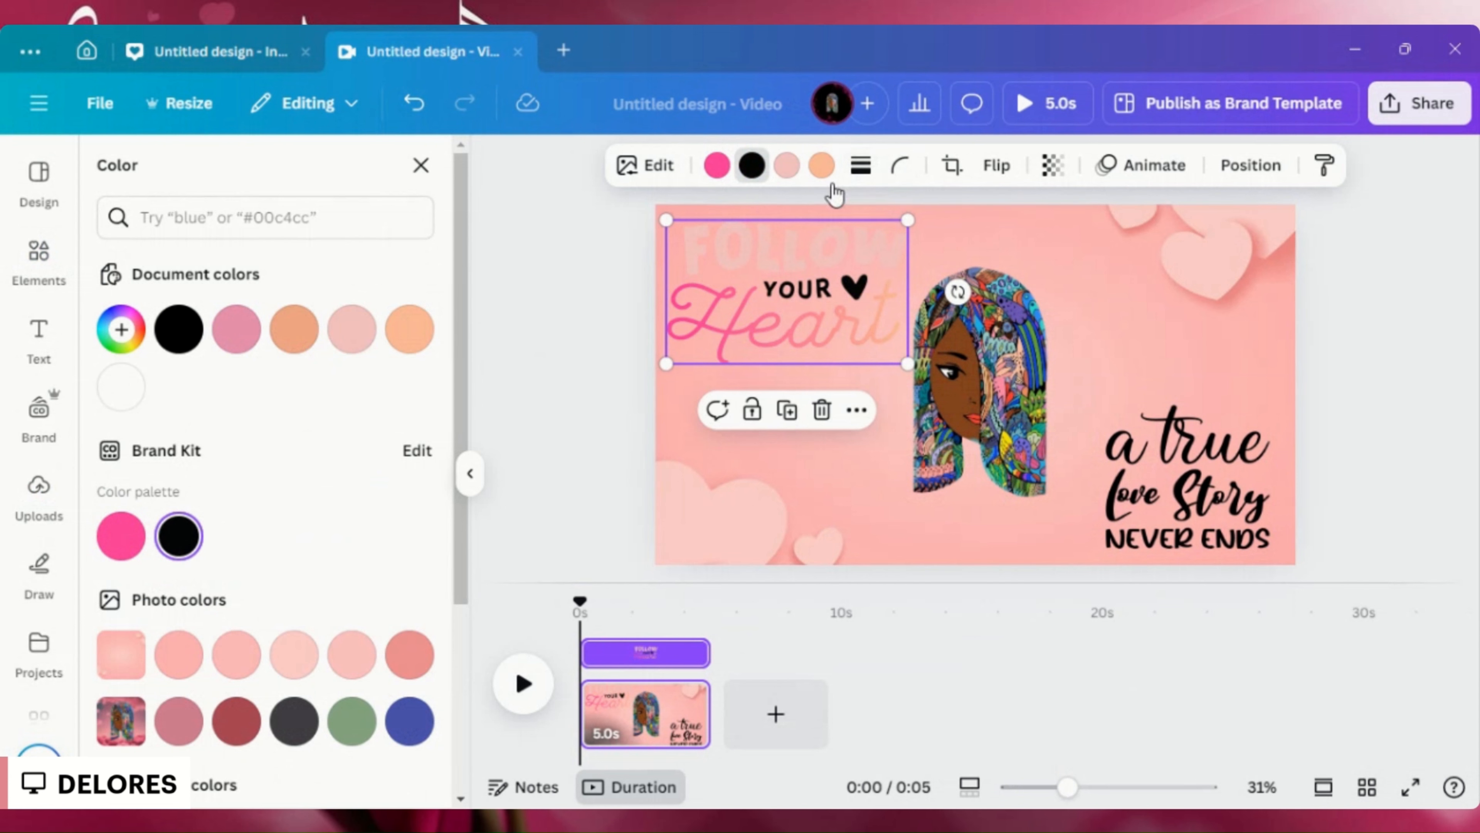
scroll(204, 589, down, 5)
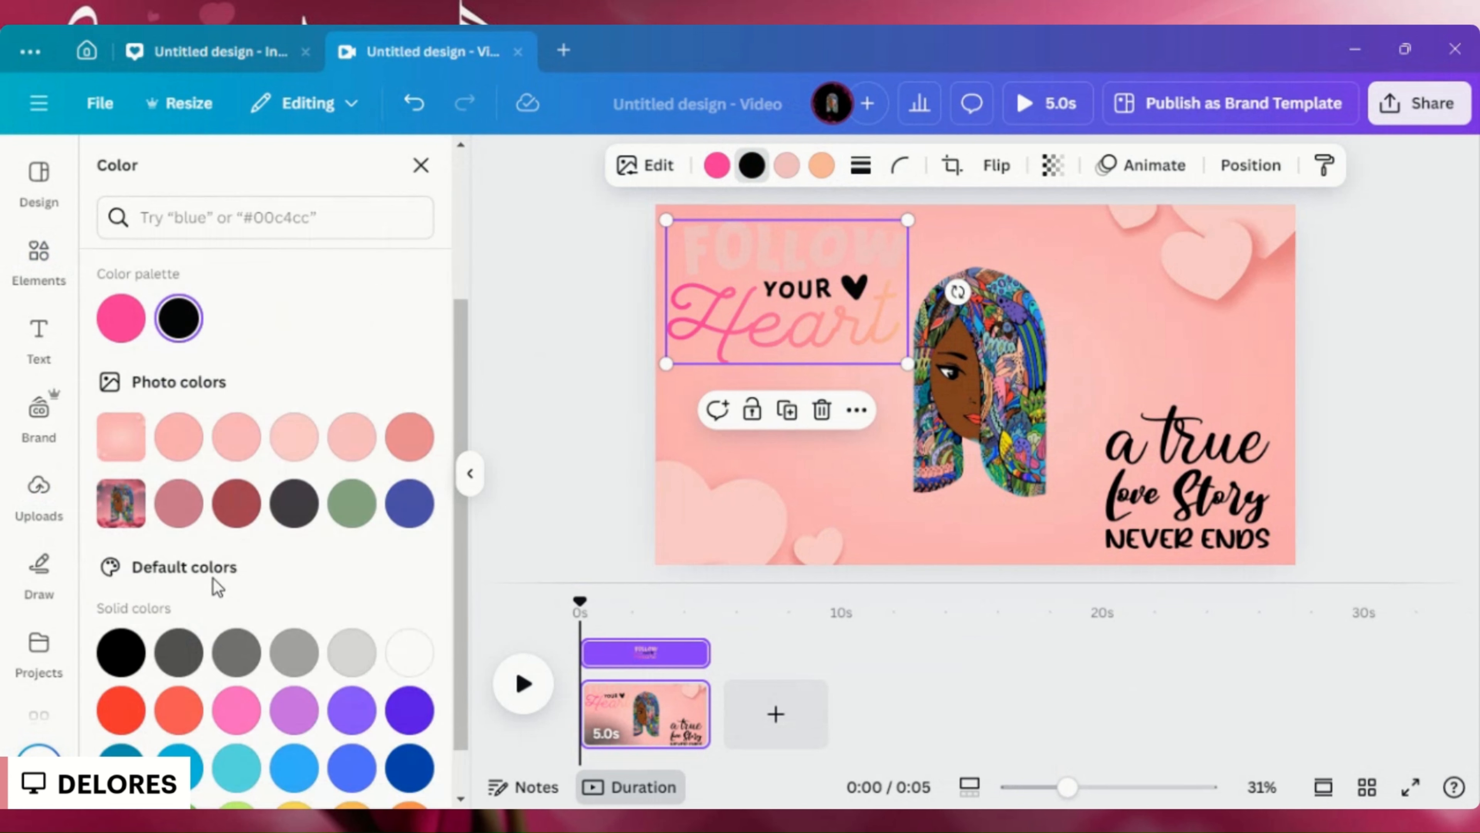
click(122, 652)
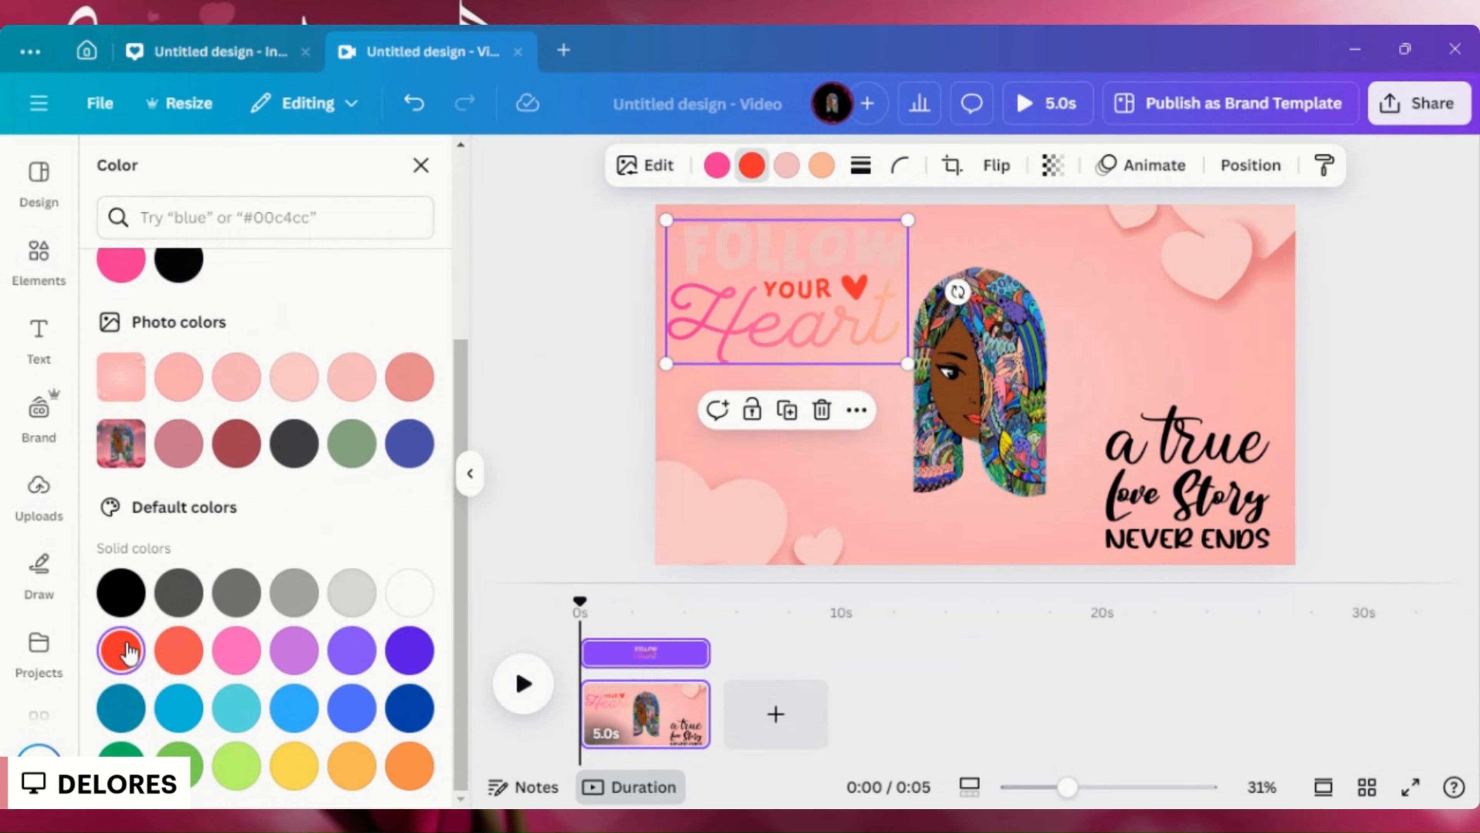
- Try black and blue on the word "FOLLOW", settle on the dark red photo color, and enlarge the graphic slightly toward the page corner
click(786, 166)
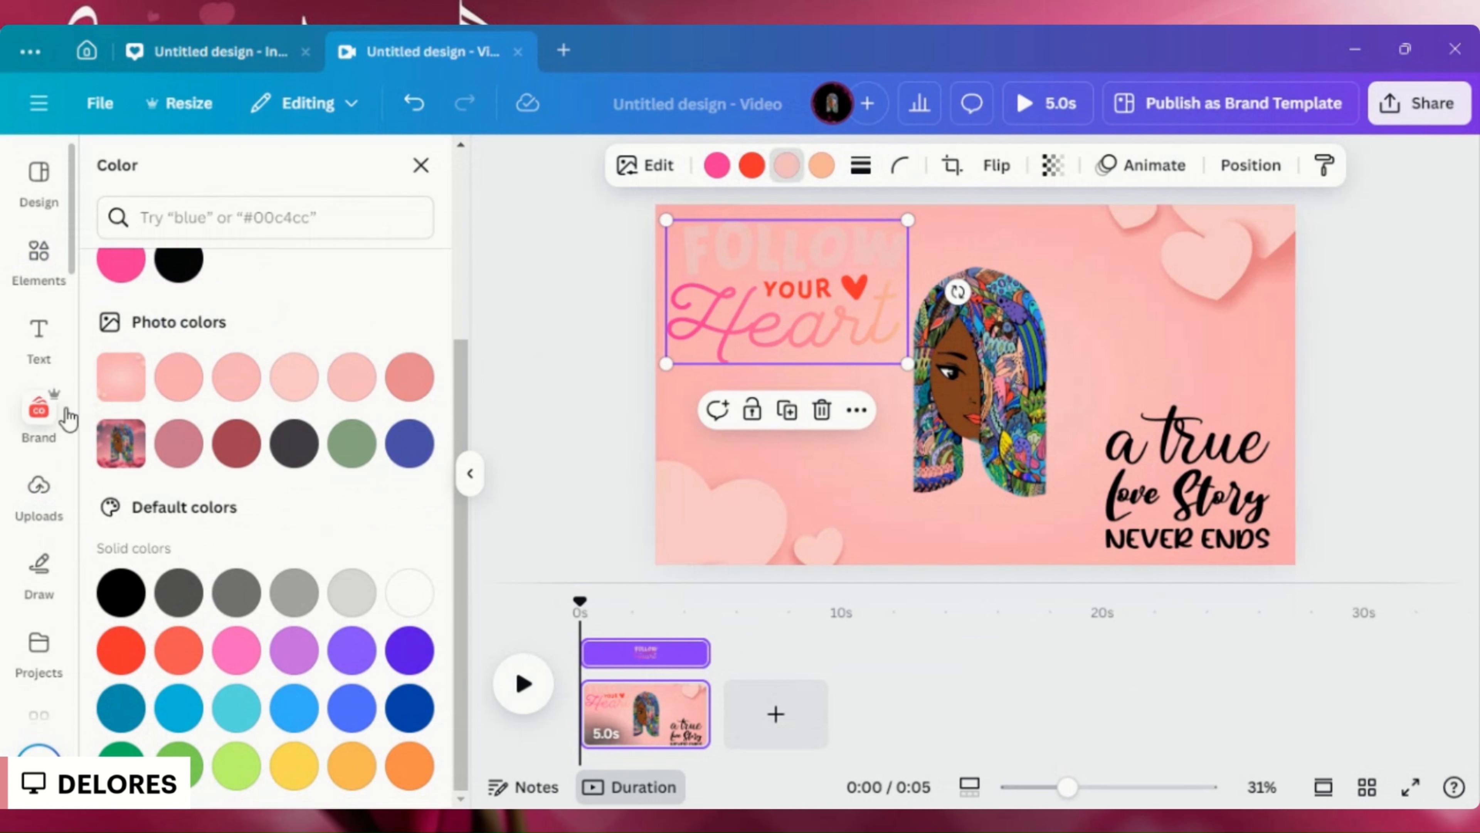
scroll(198, 291, up, 2)
click(172, 386)
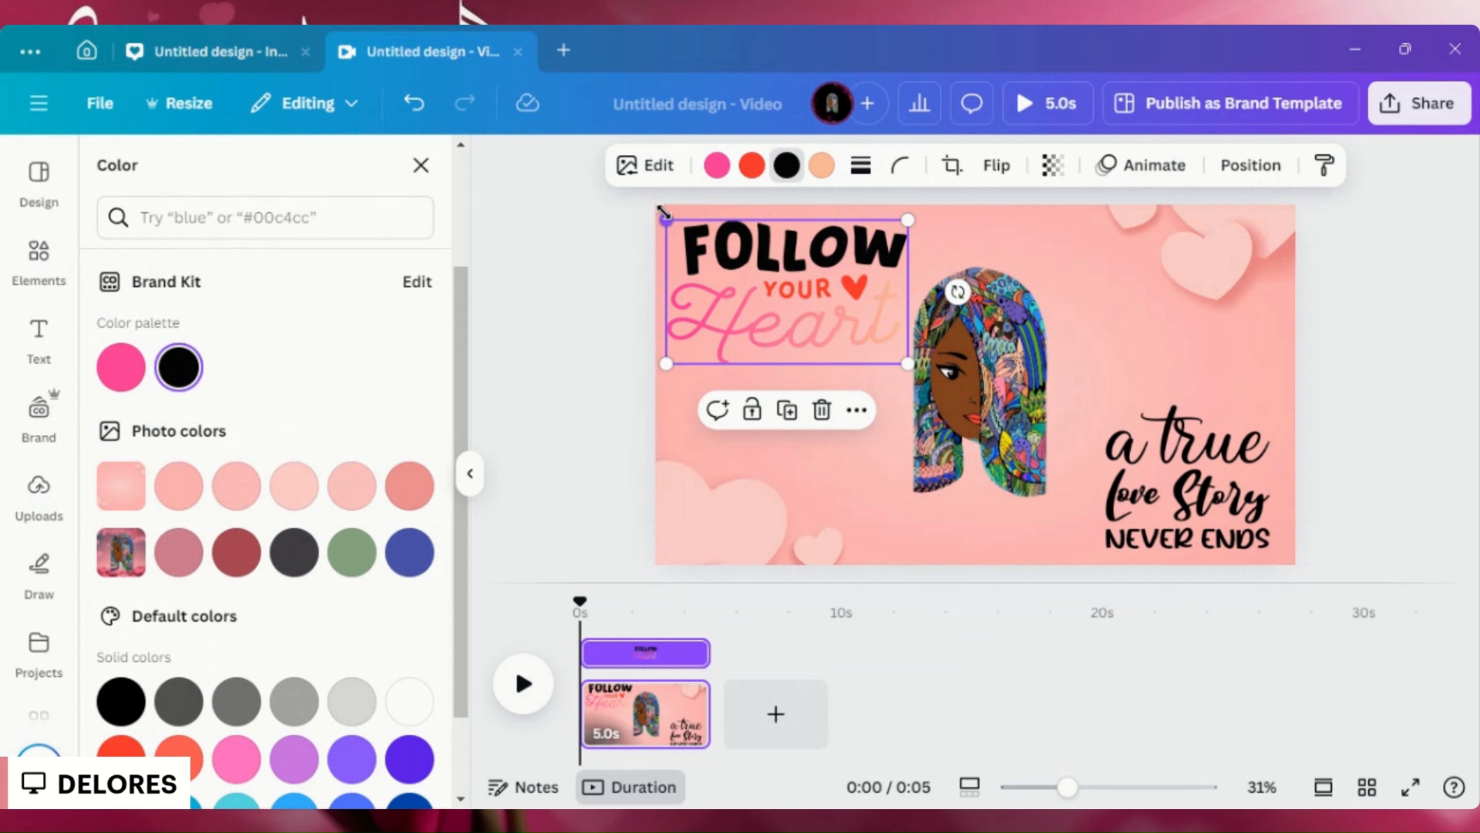
drag(663, 212, 649, 209)
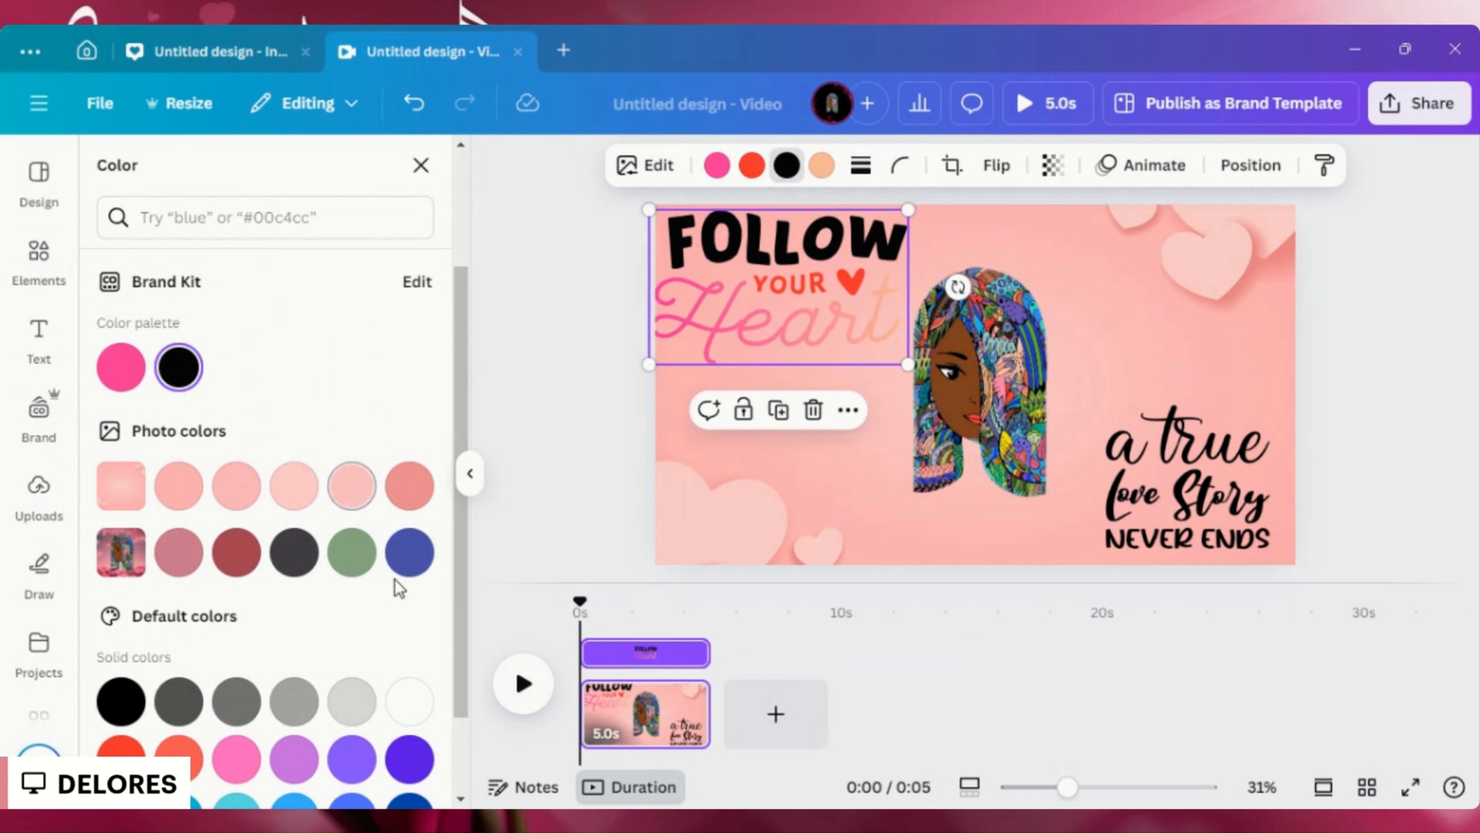
click(410, 550)
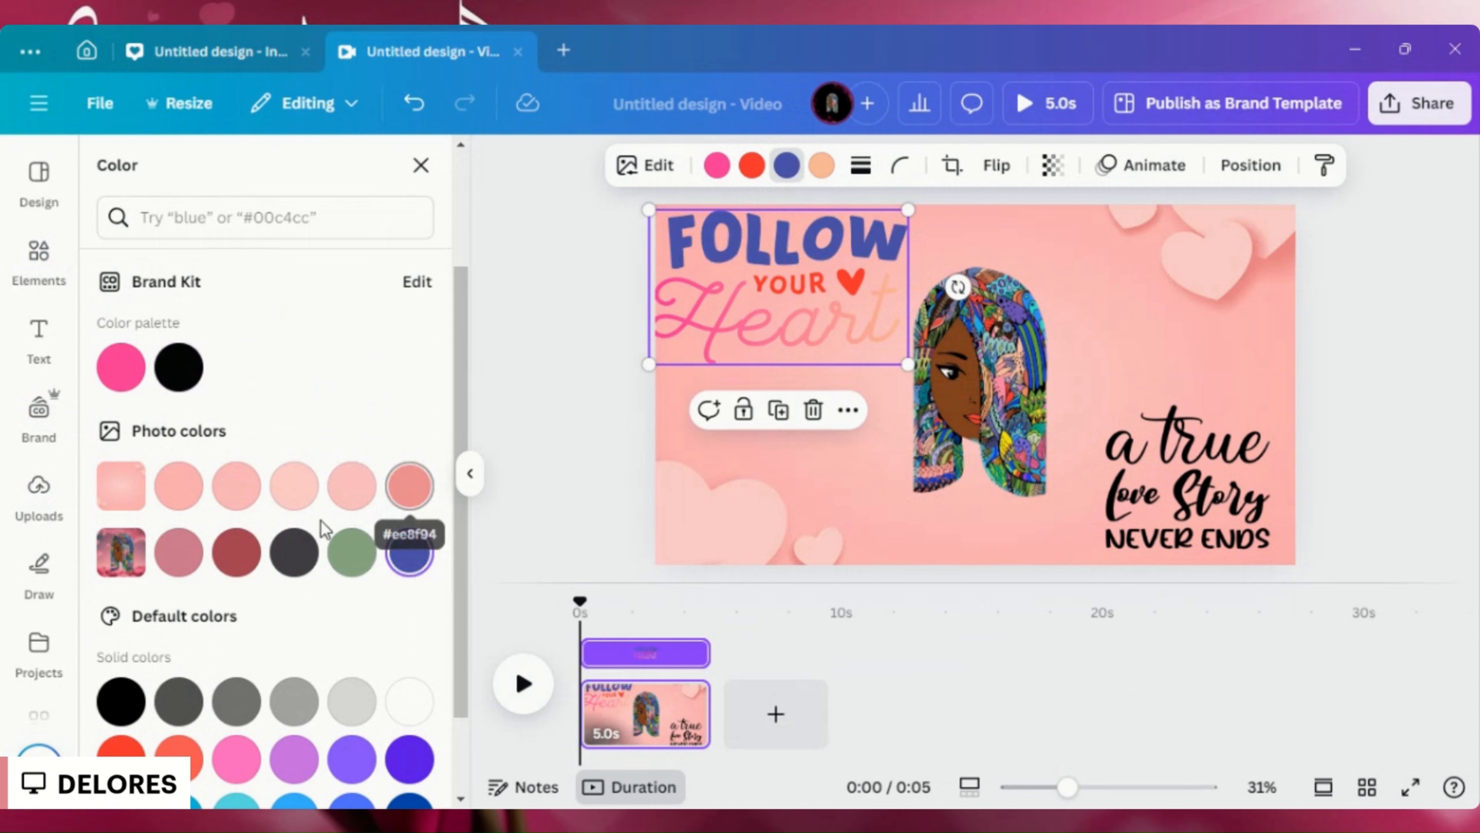
click(236, 551)
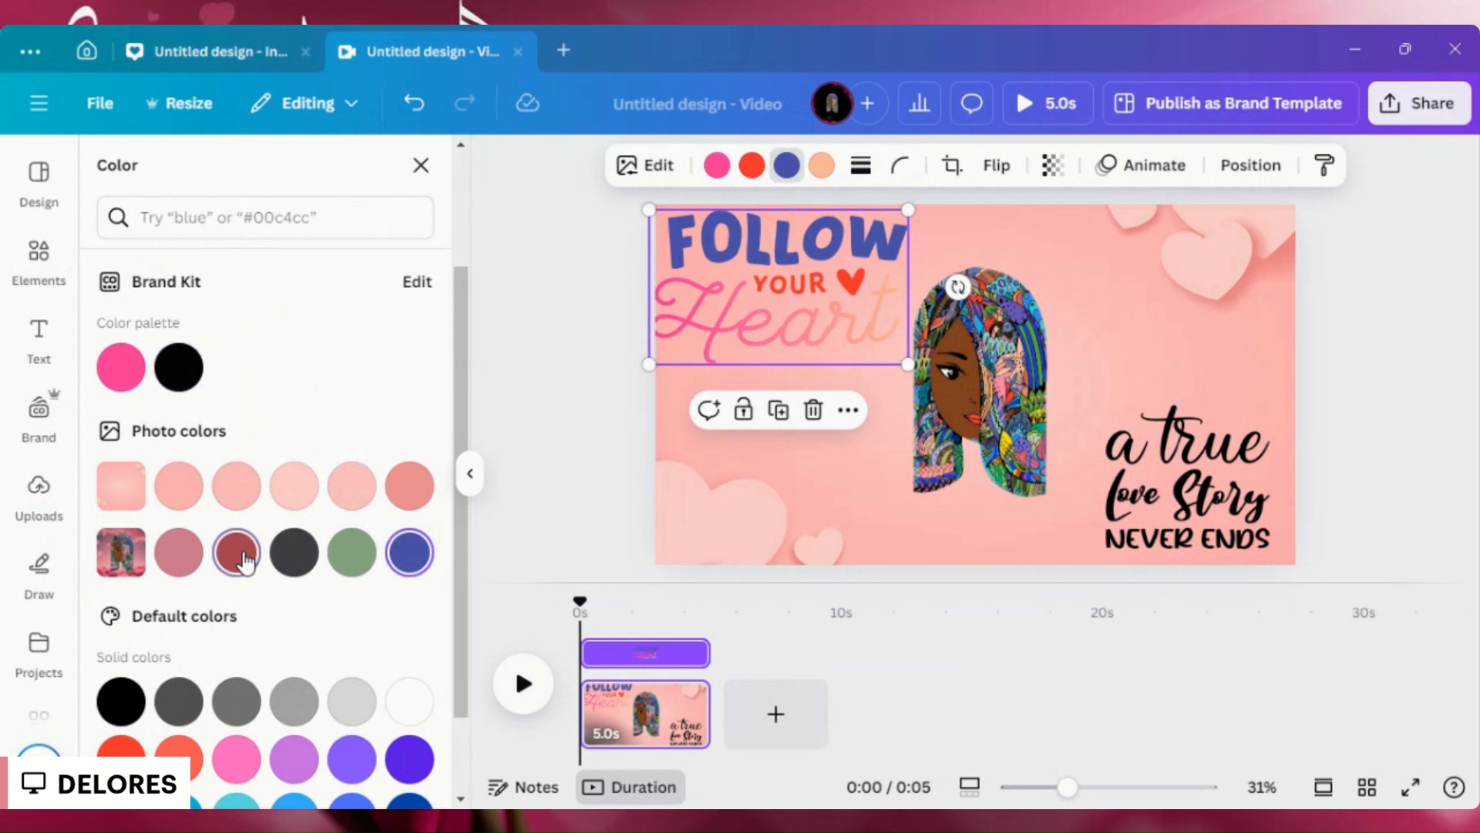
- Deselect the "Follow Your Heart" graphic and move the "a true Love Story never ends" quote up to the portrait's mid-height
click(563, 453)
click(586, 461)
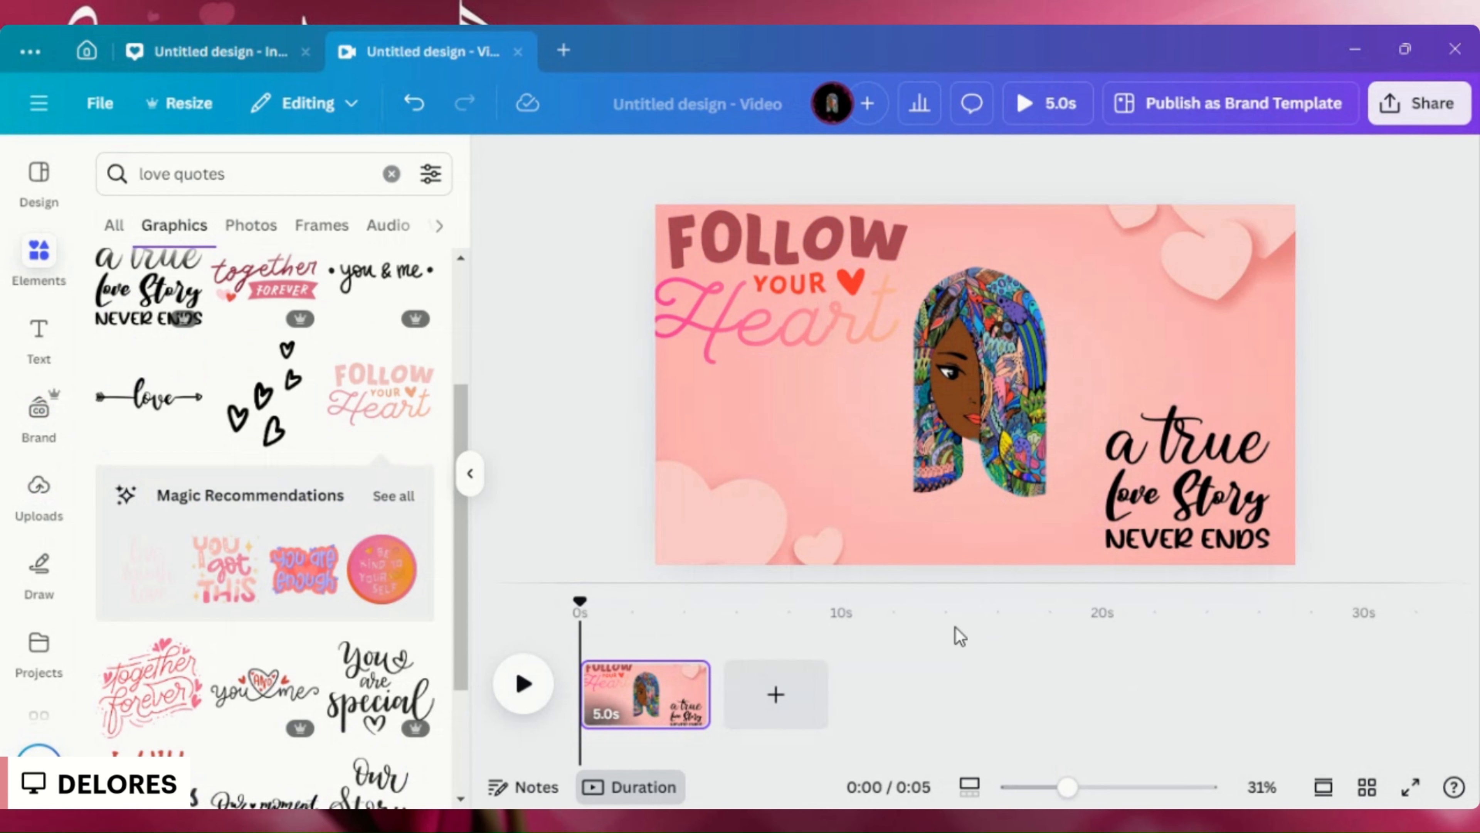
drag(1193, 544, 1189, 399)
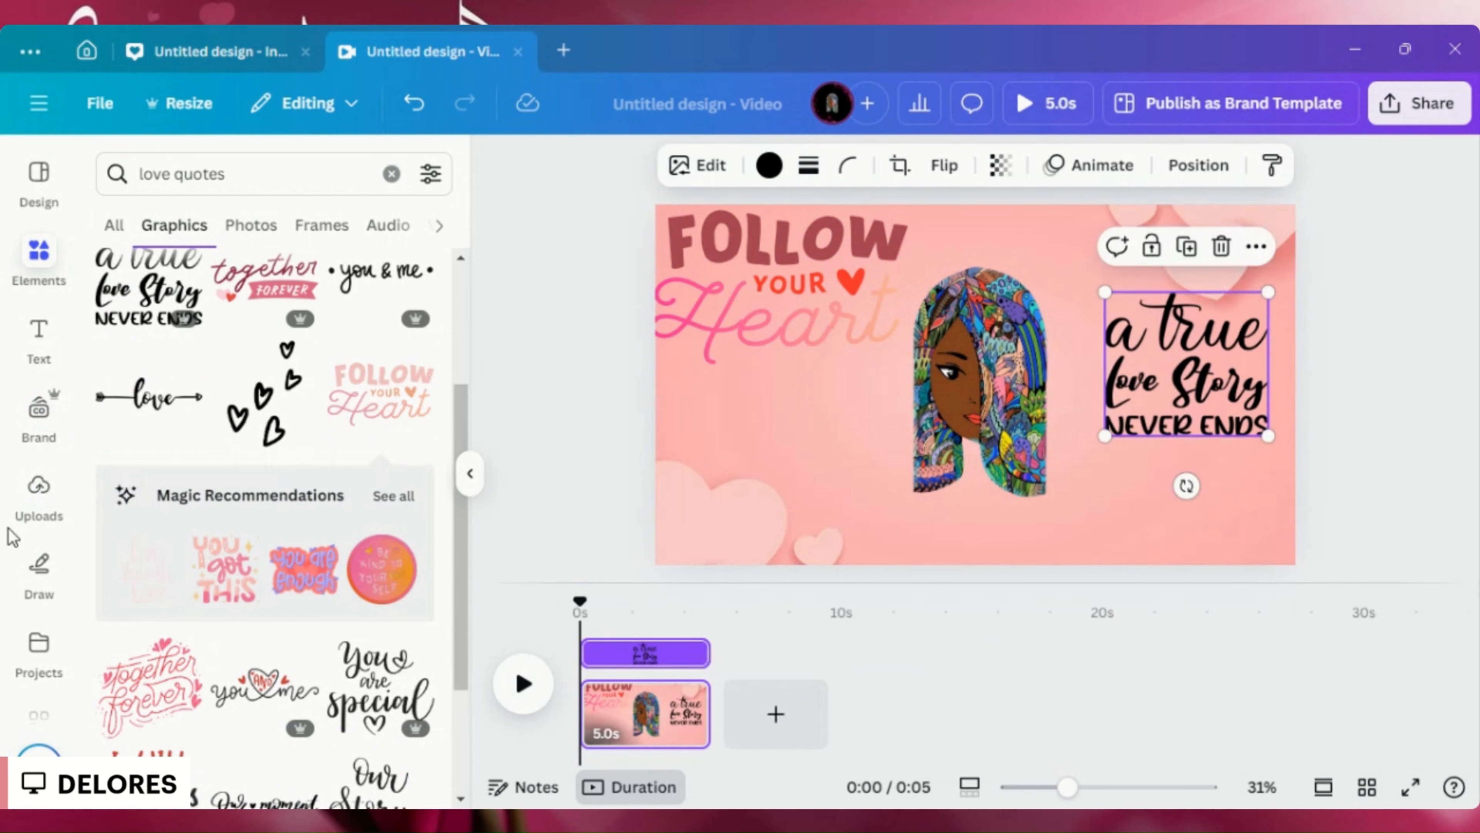
- Look through the available editor tools and open the collection of Canva apps
scroll(34, 525, down, 4)
scroll(36, 532, up, 2)
scroll(36, 531, down, 3)
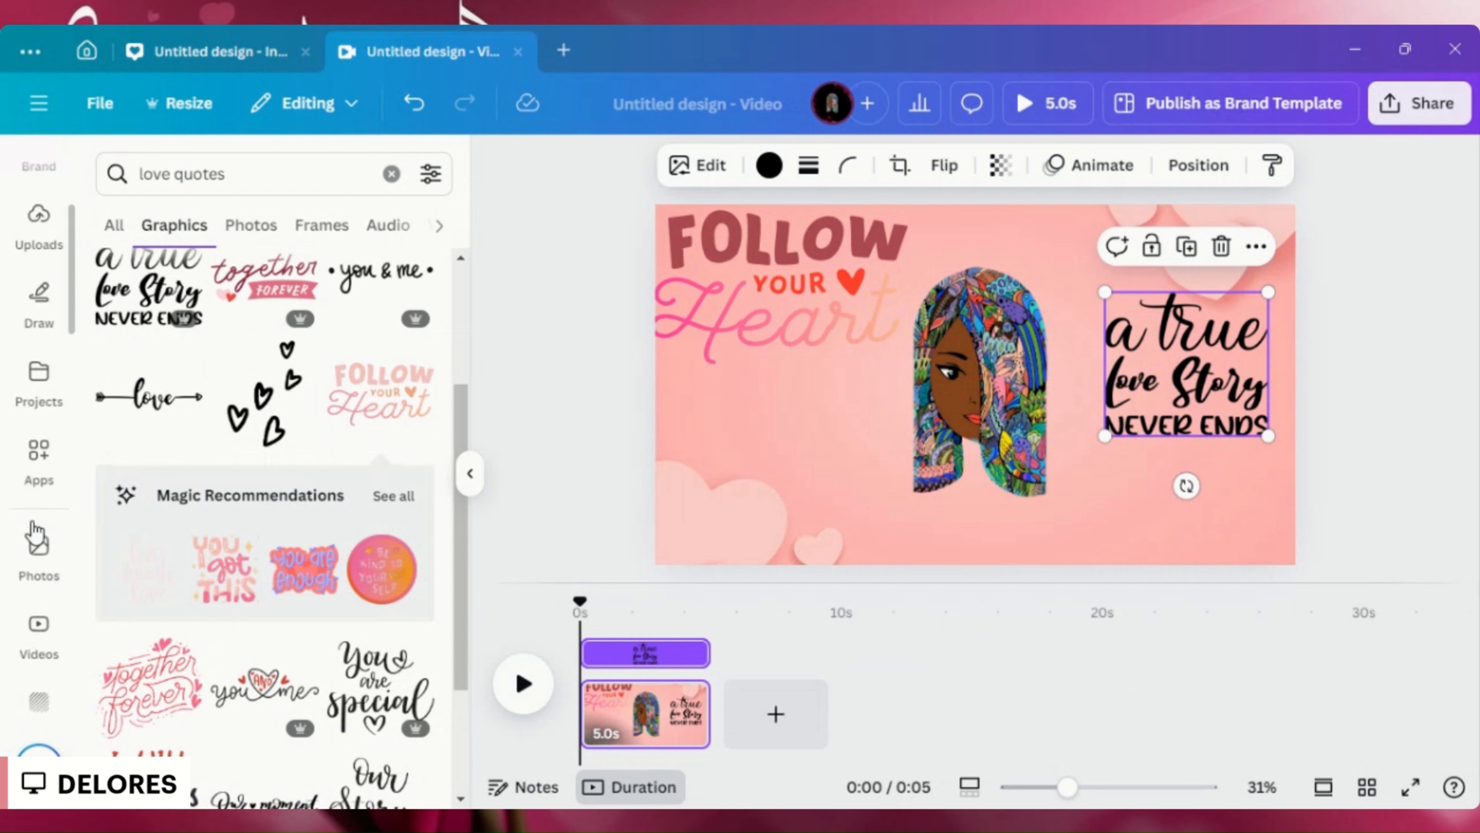
scroll(37, 532, up, 1)
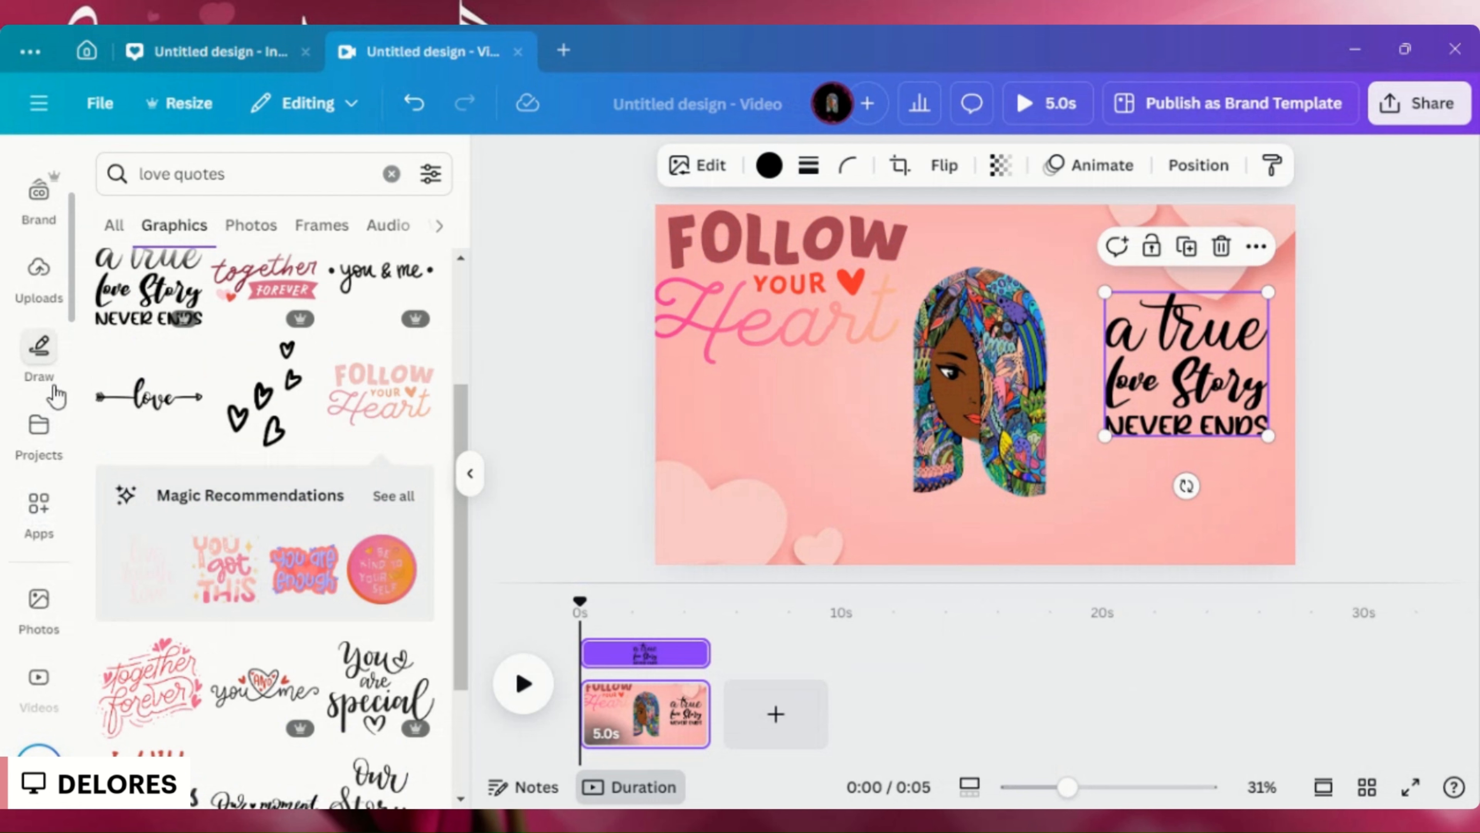
scroll(54, 401, down, 4)
scroll(44, 417, down, 6)
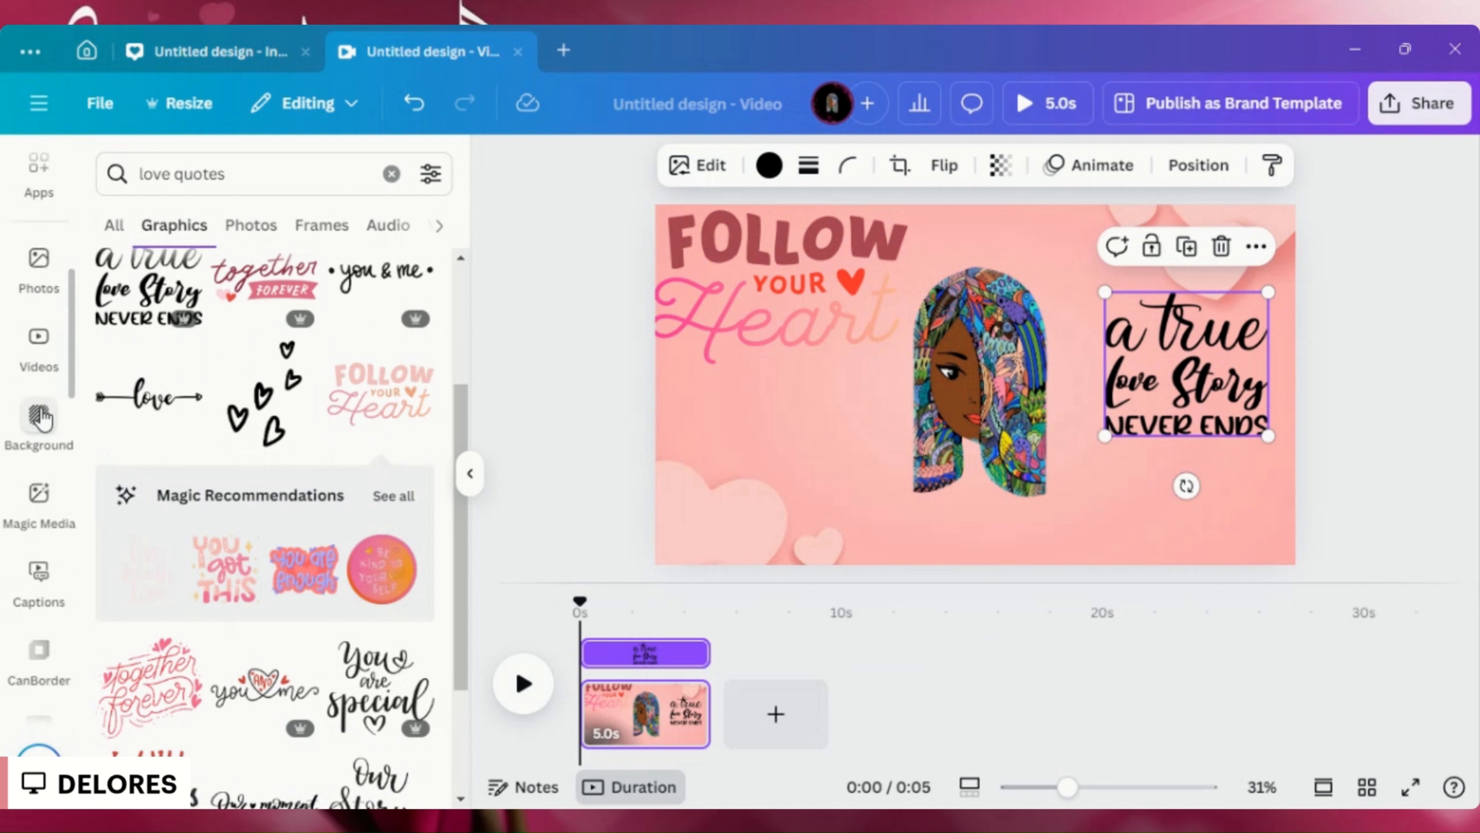
scroll(42, 420, up, 5)
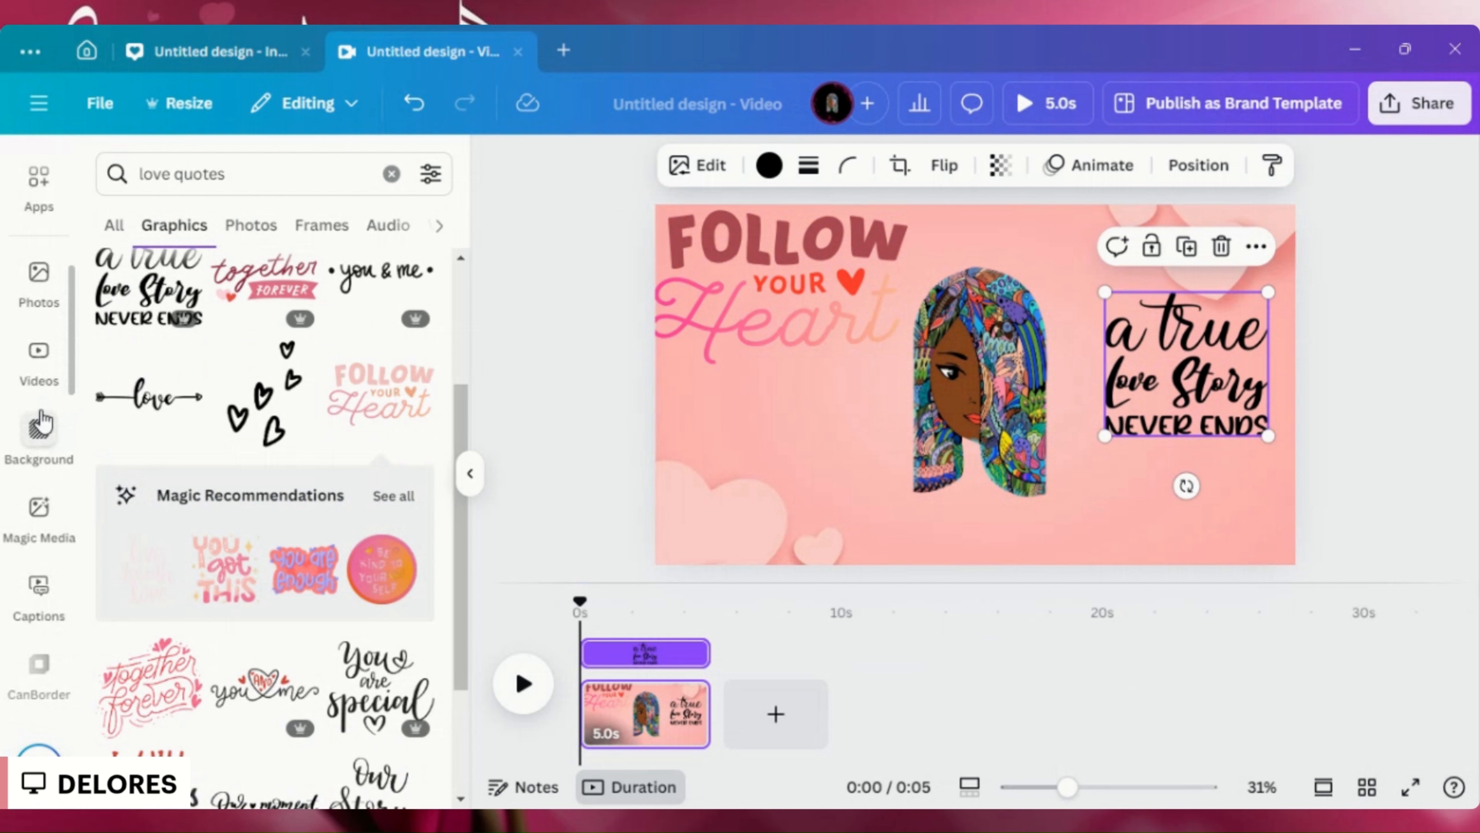
scroll(41, 421, up, 2)
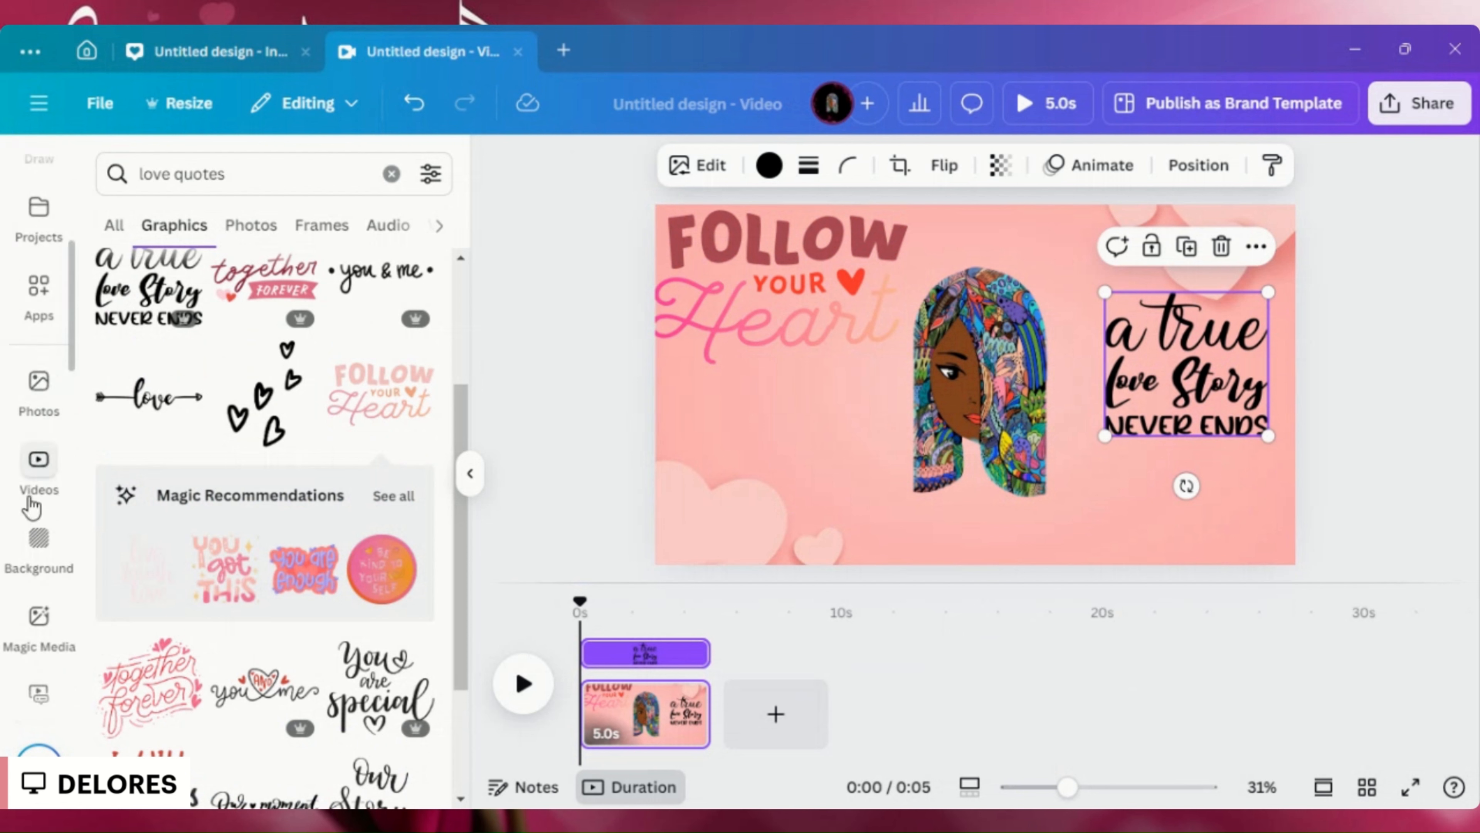
scroll(41, 458, up, 2)
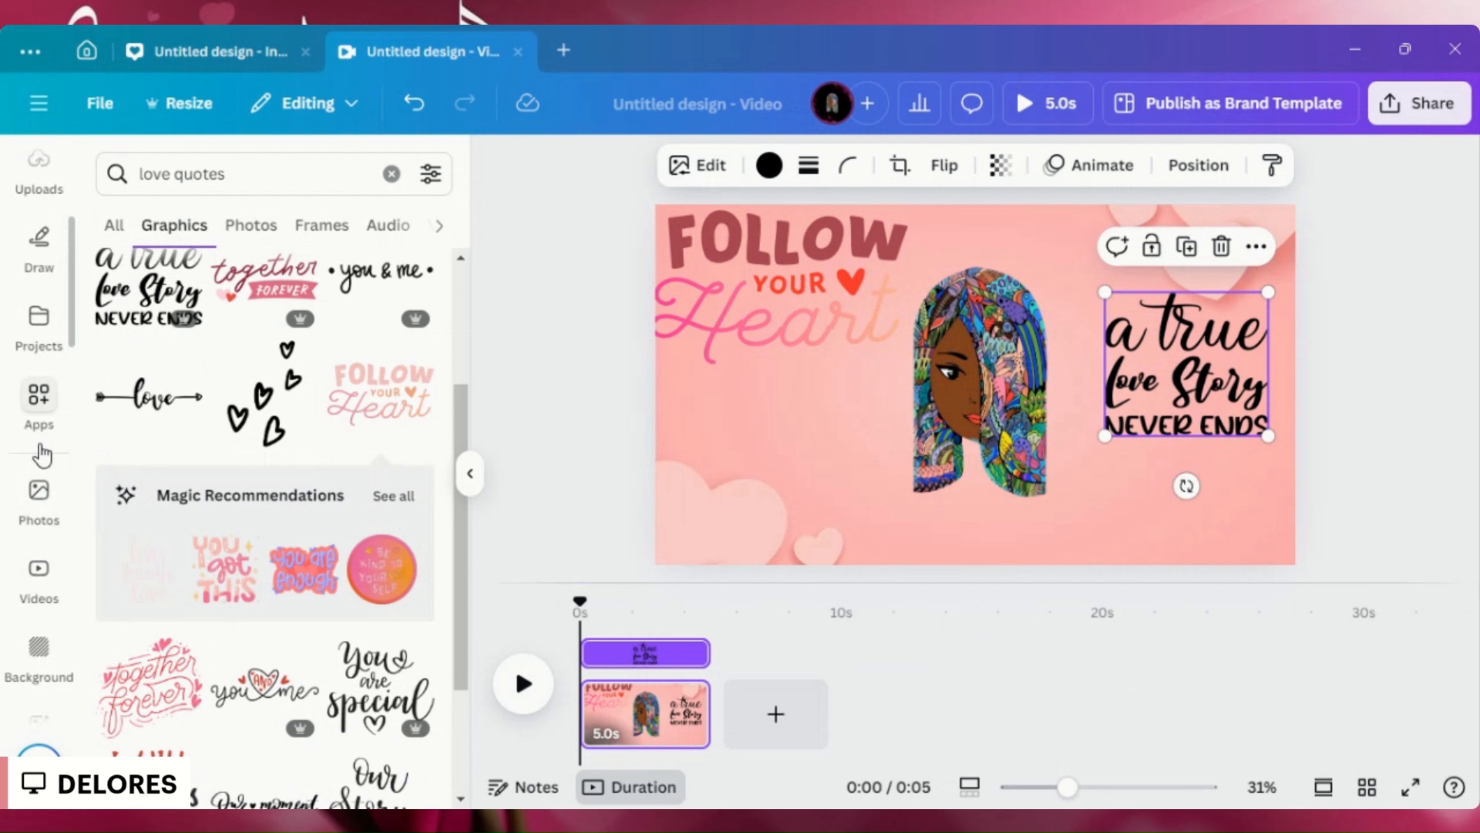
drag(831, 240, 1116, 516)
click(39, 402)
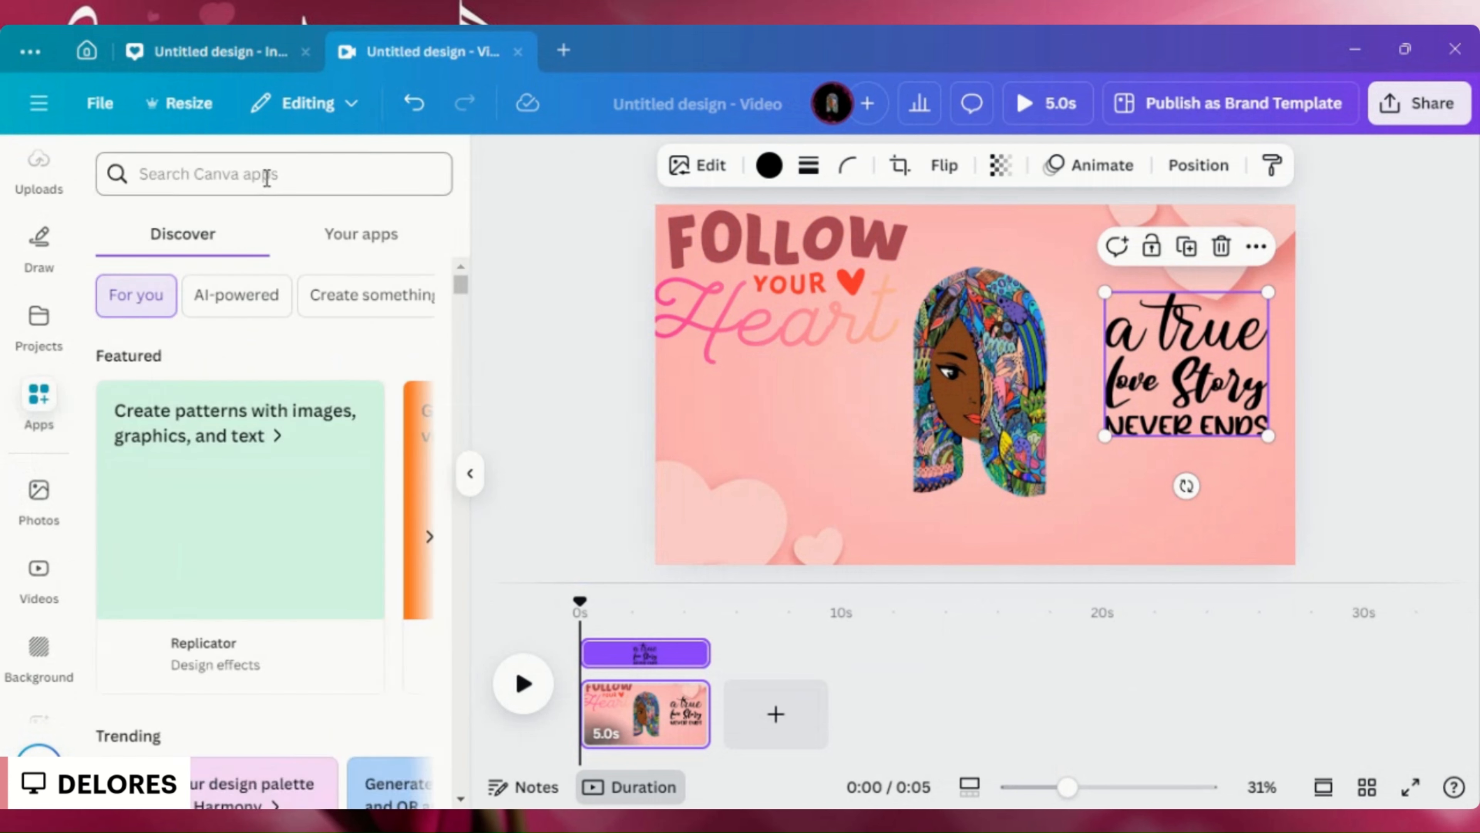
- Search the Canva apps for "youtube" and open the YouTube app
click(261, 173)
text(you)
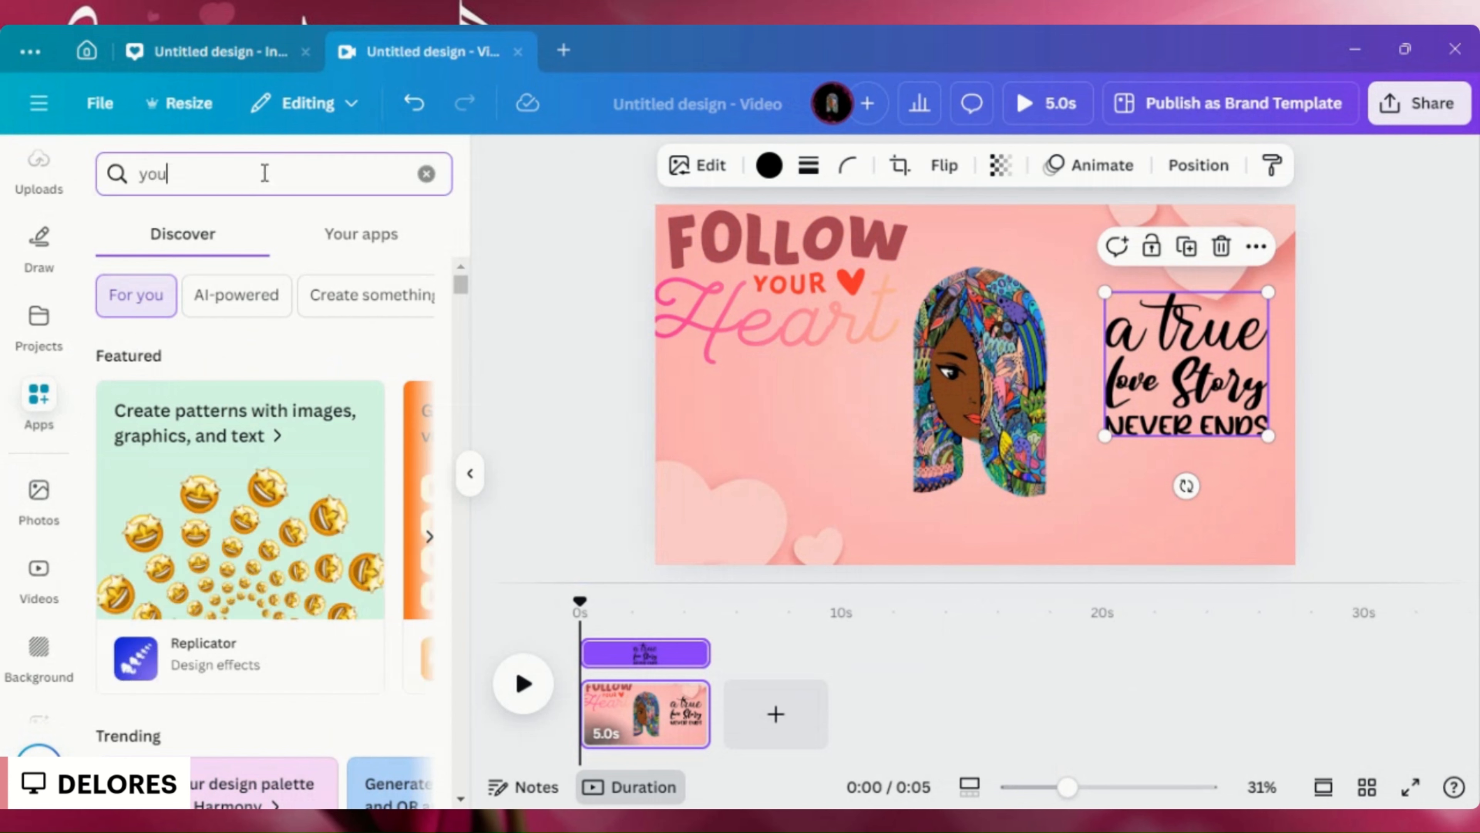
text(tube)
key(Return)
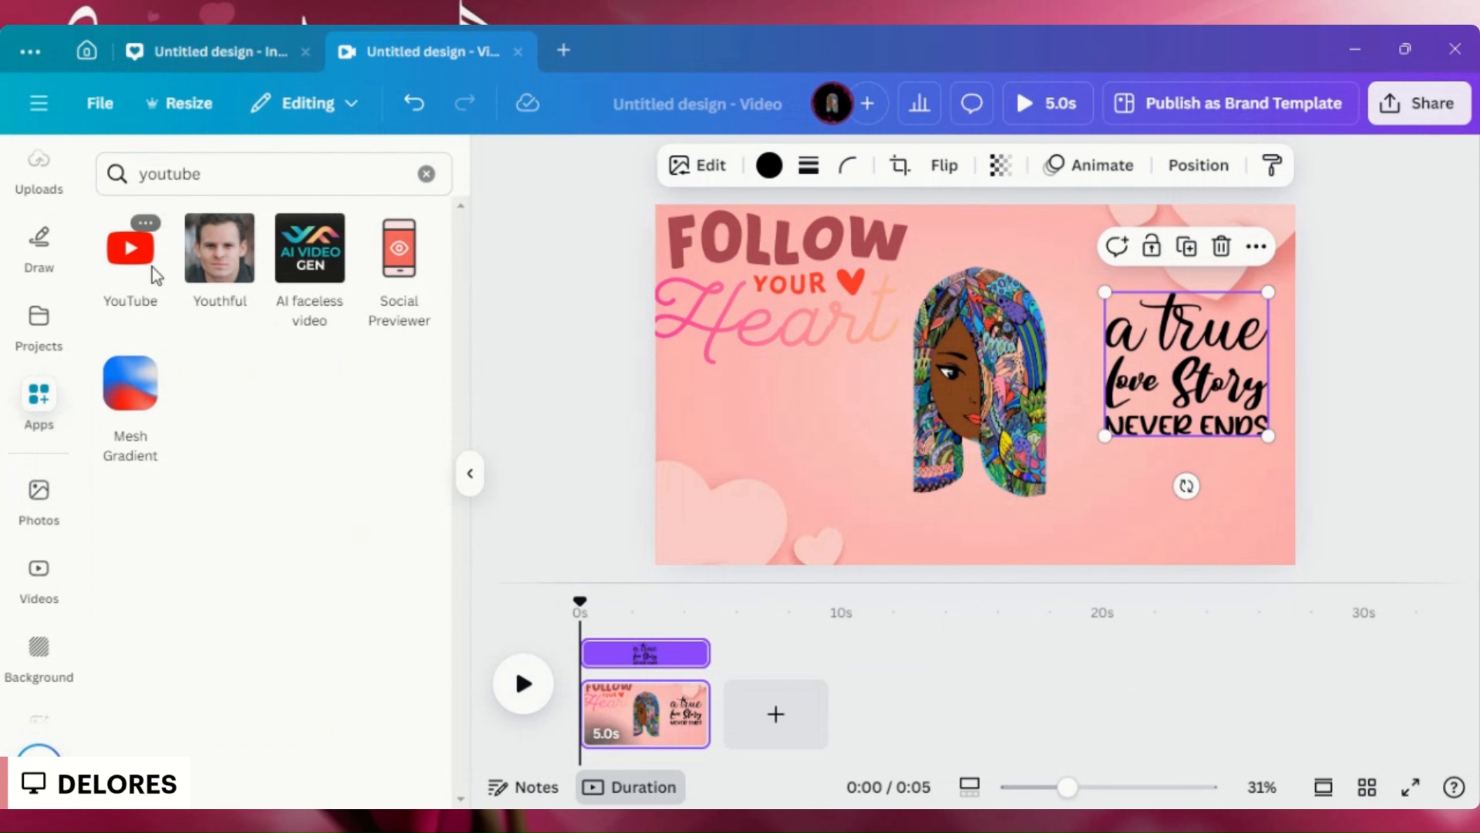
click(153, 267)
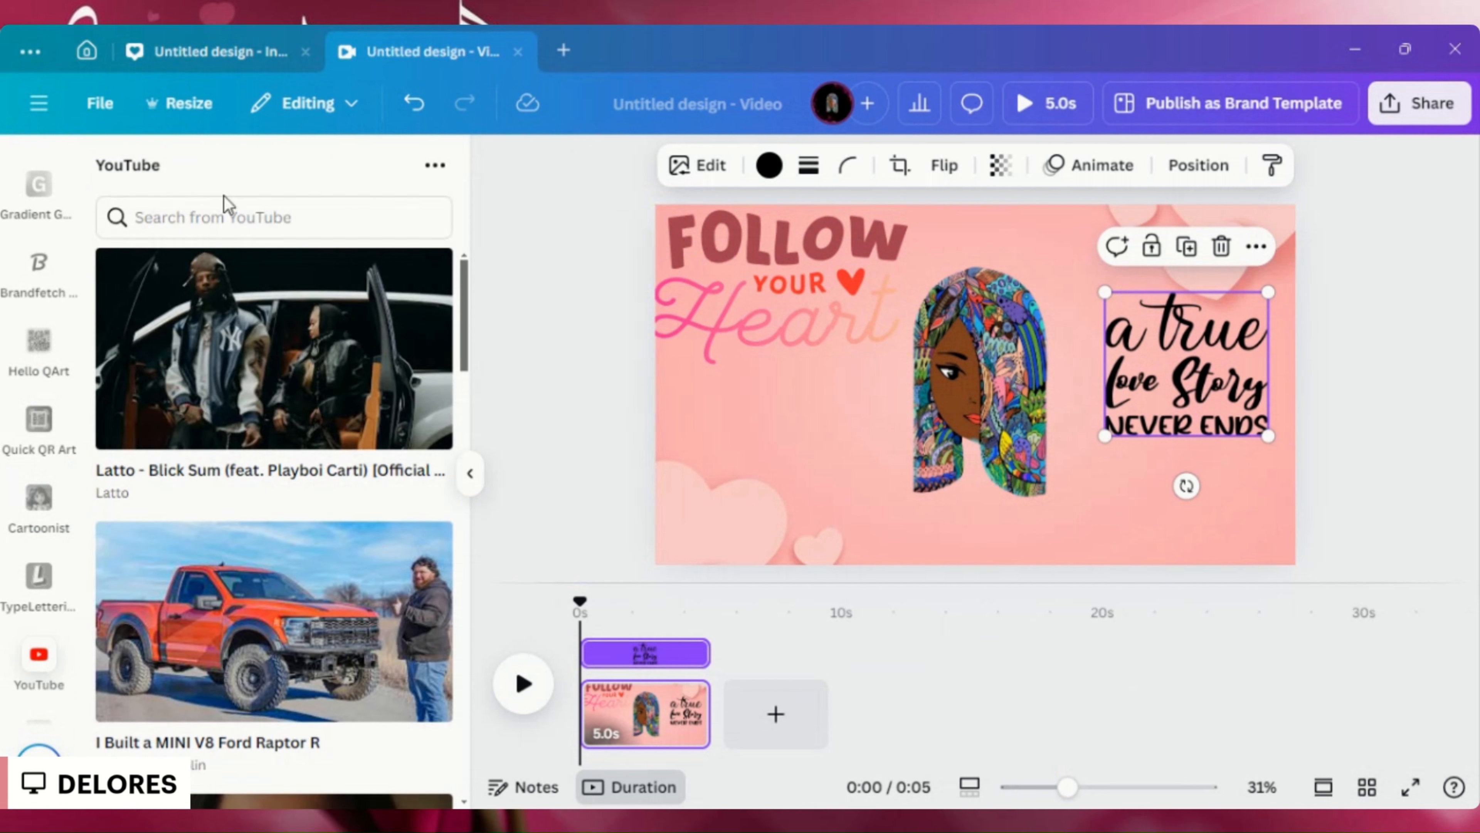
- Search YouTube for the creator's channel handle, look through the videos, and collapse the search results
click(192, 207)
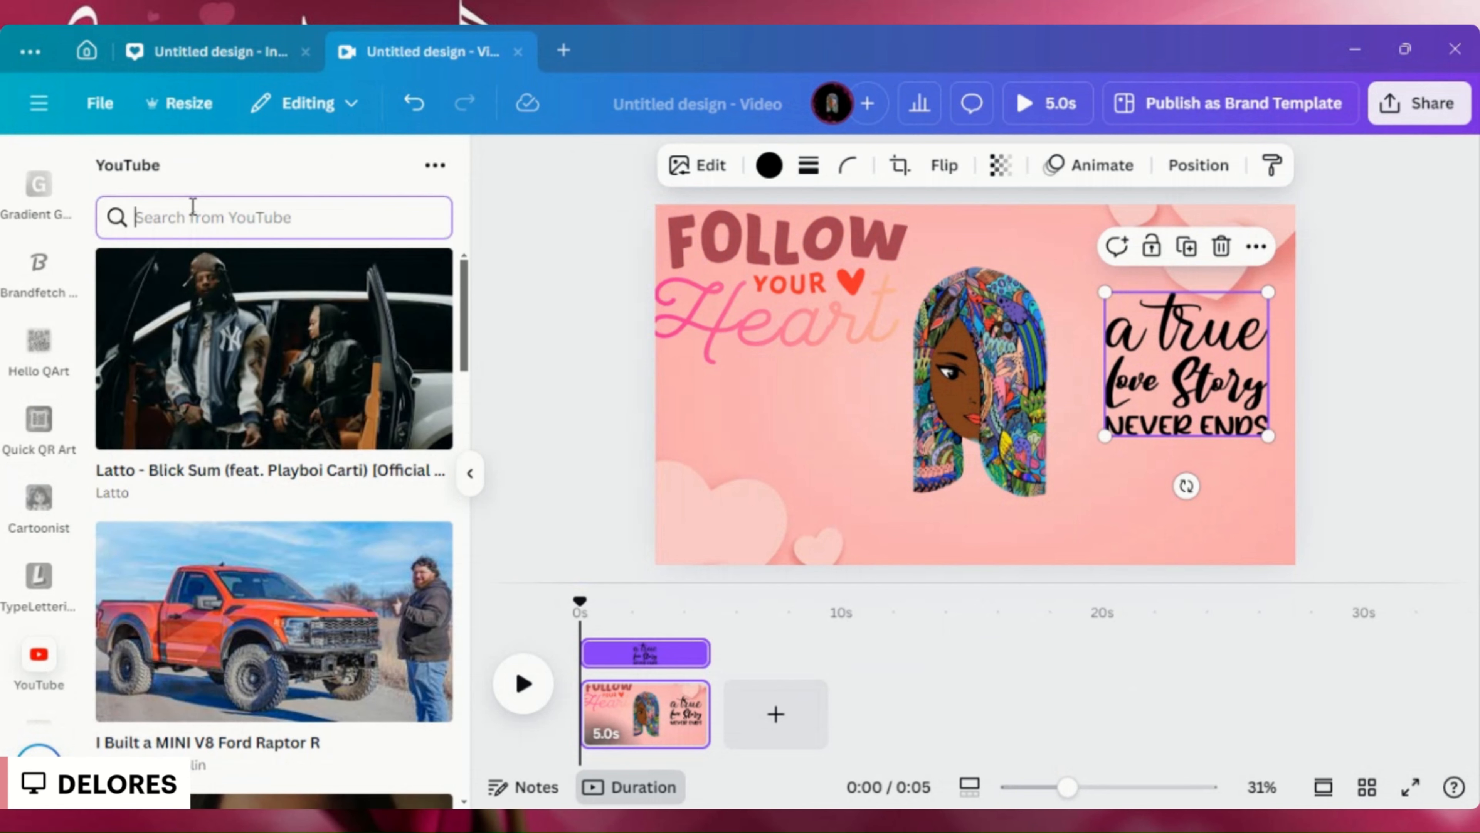
text(delore)
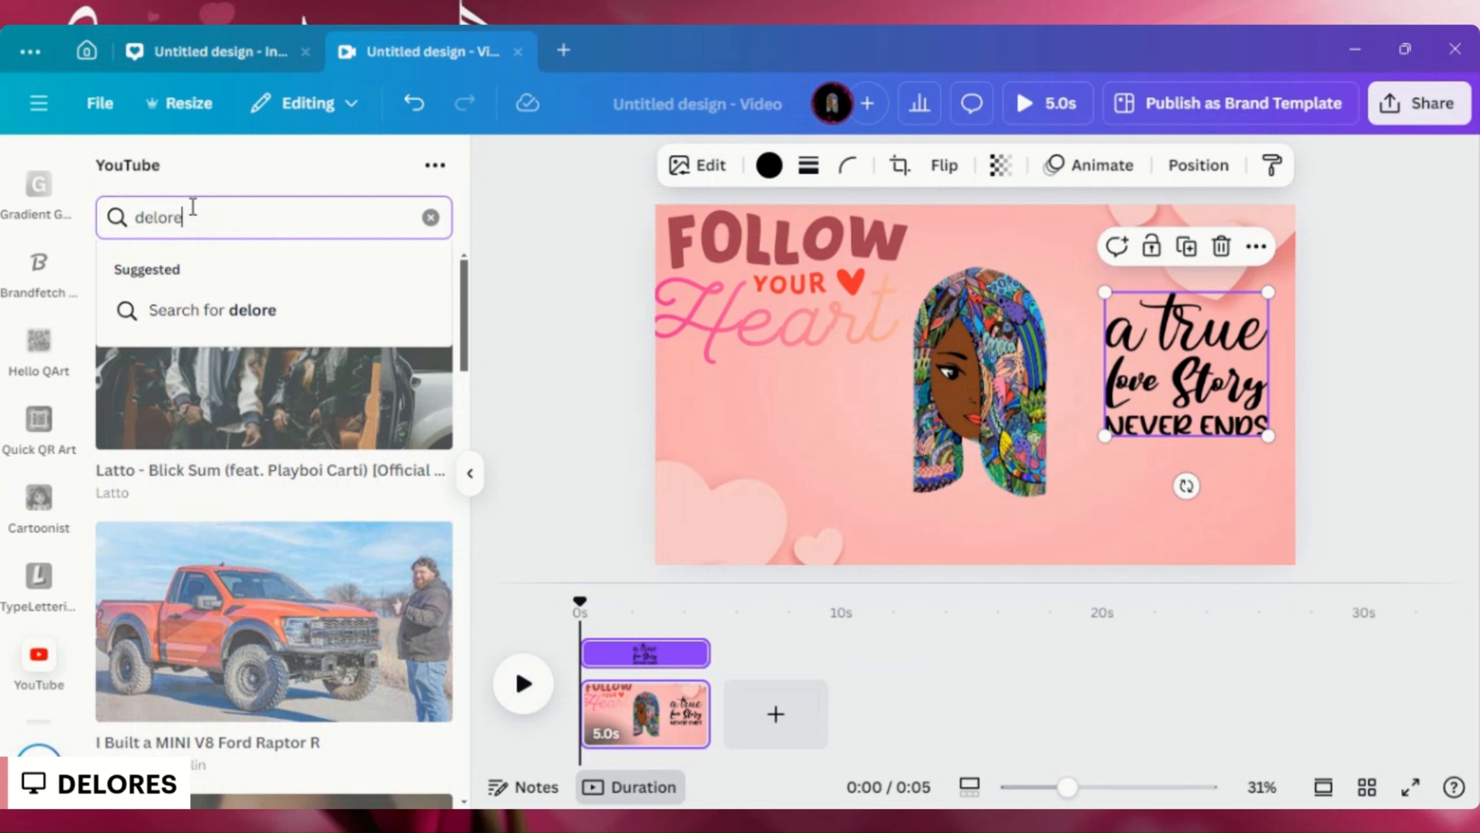
text(s01)
key(Return)
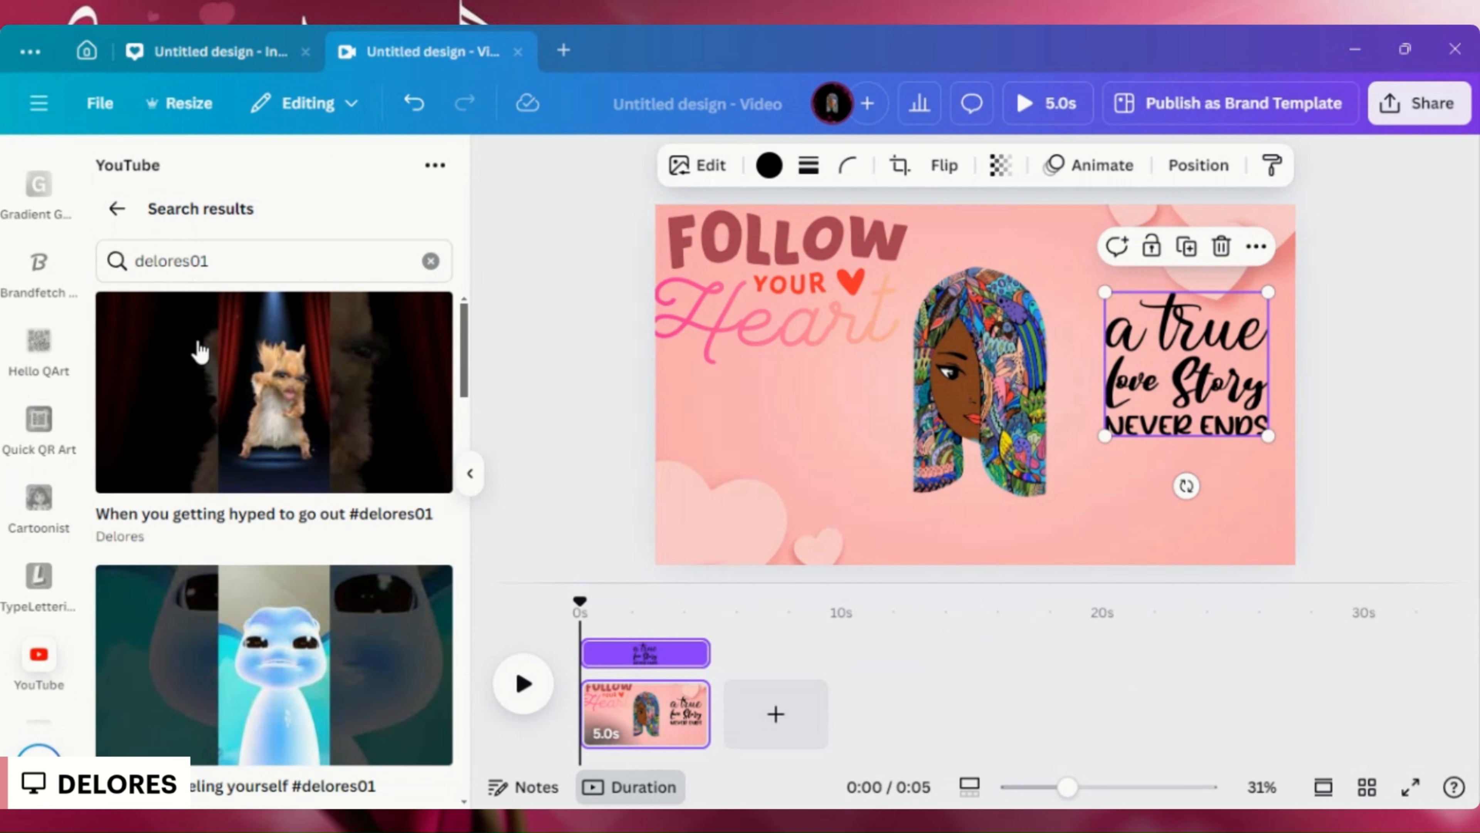
scroll(200, 352, down, 12)
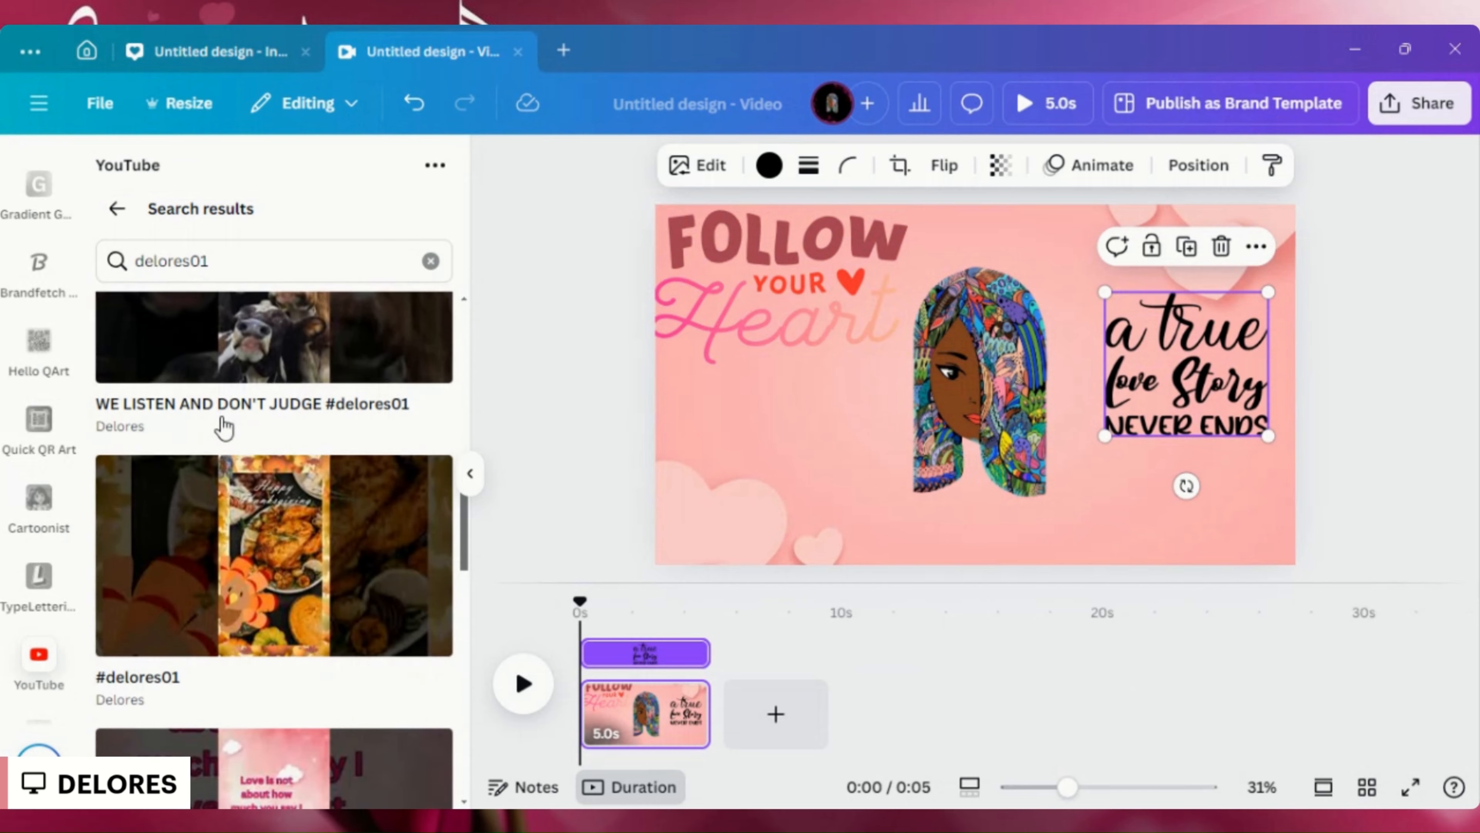
scroll(223, 428, down, 10)
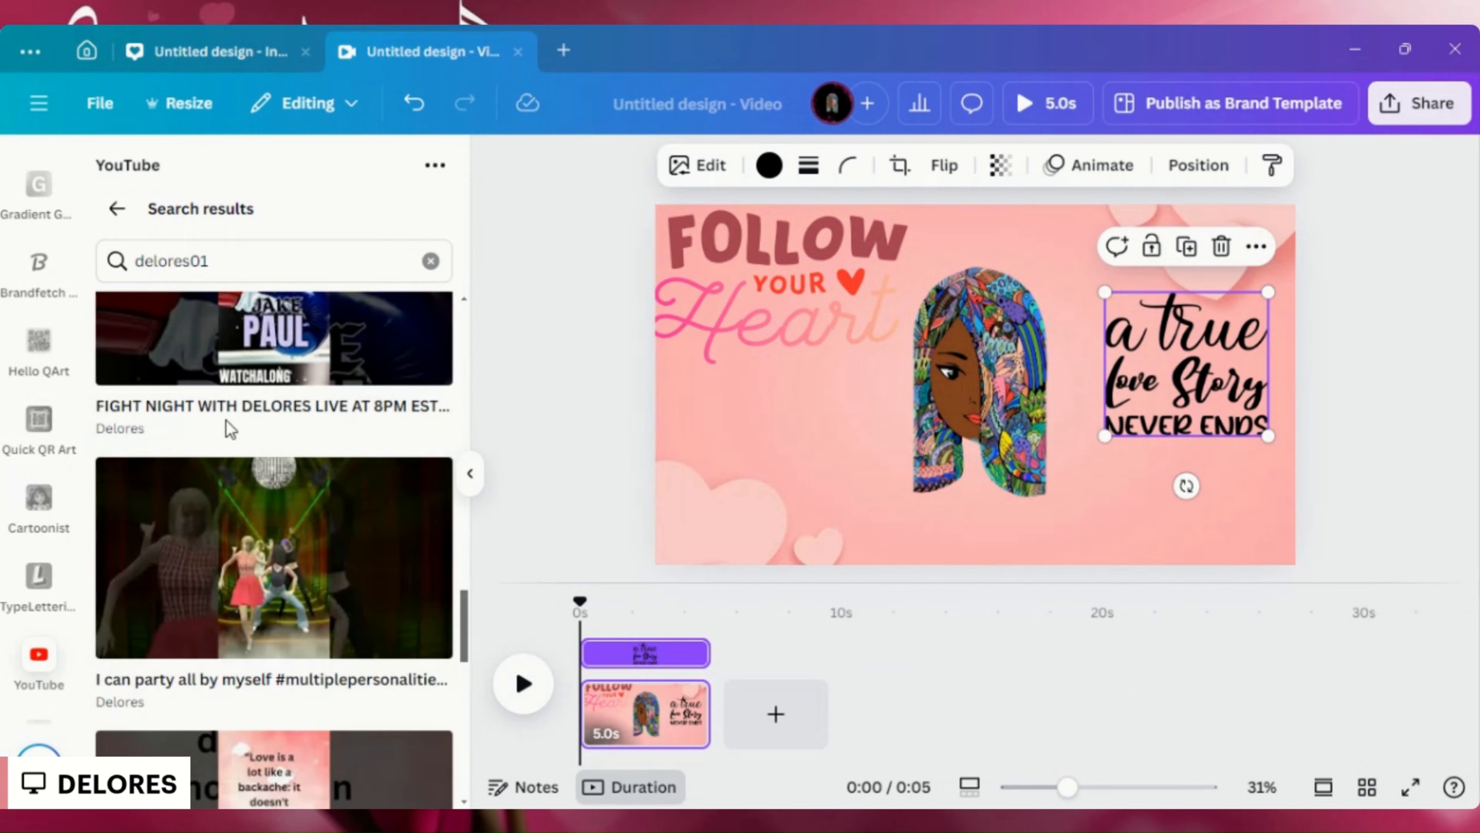
scroll(227, 421, down, 10)
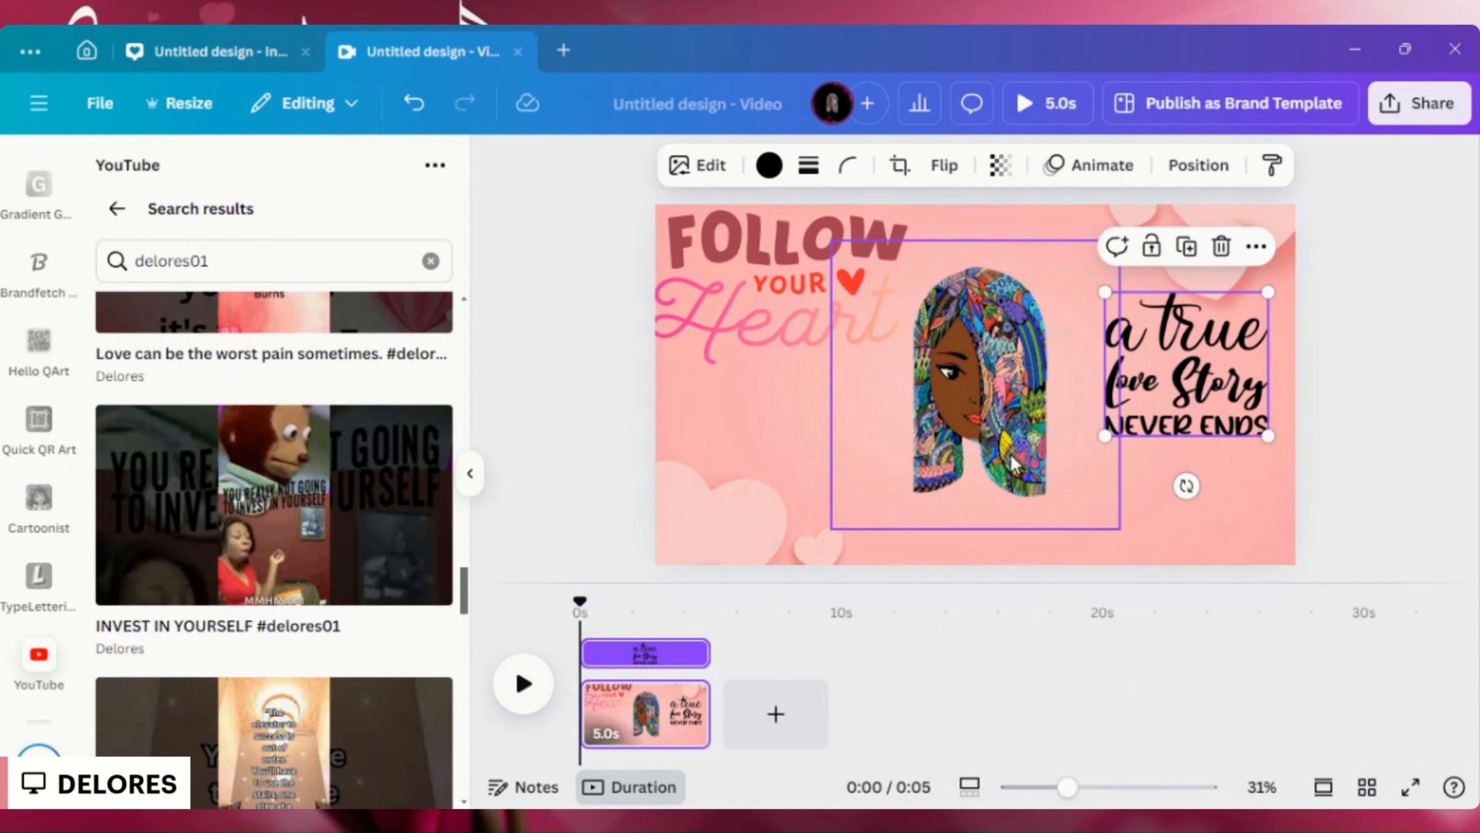
click(472, 477)
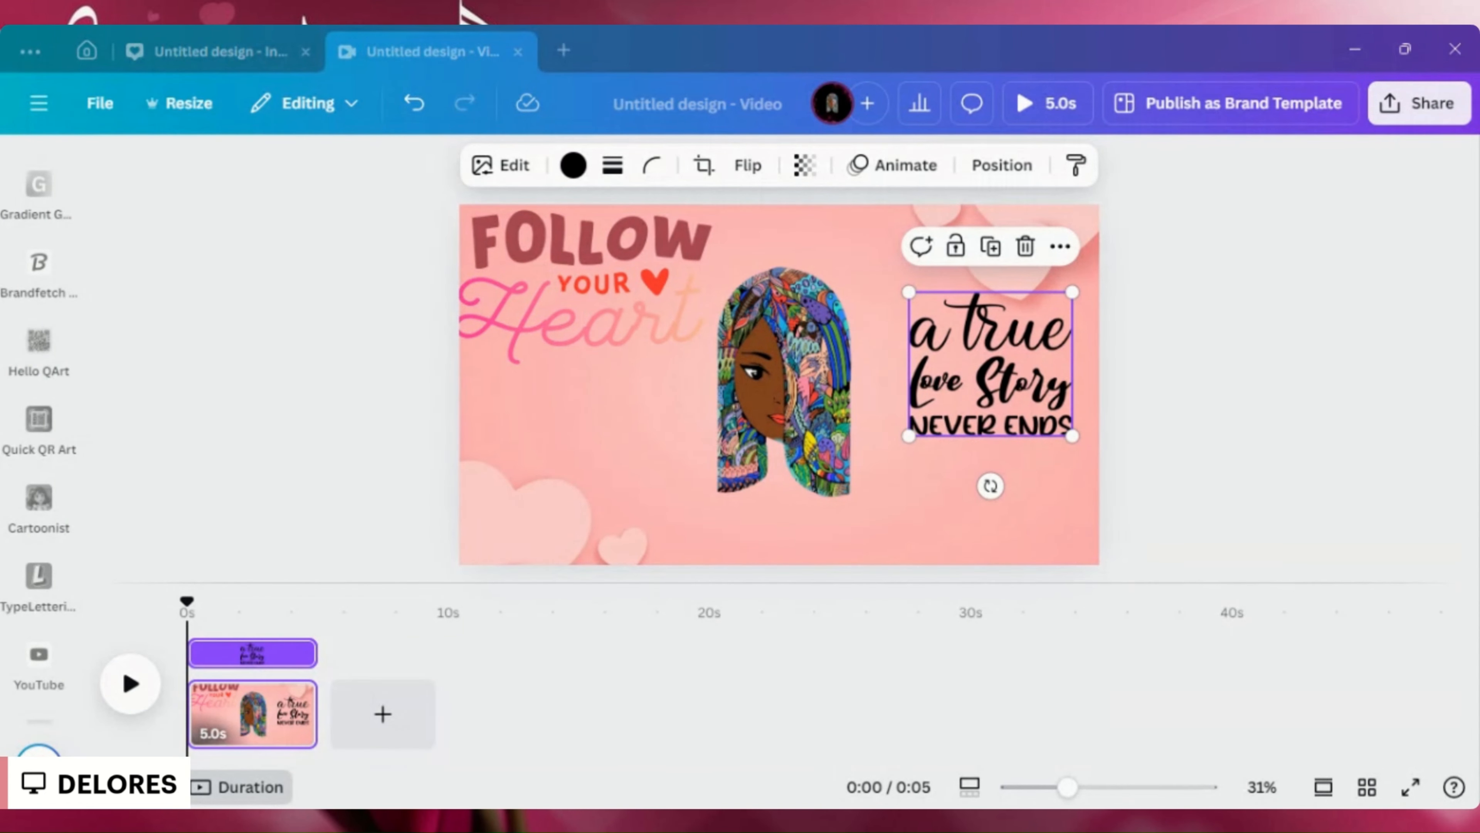
- Attach the copied Spotify show link (open.spotify.com/show) to the portrait image
click(874, 518)
right_click(877, 518)
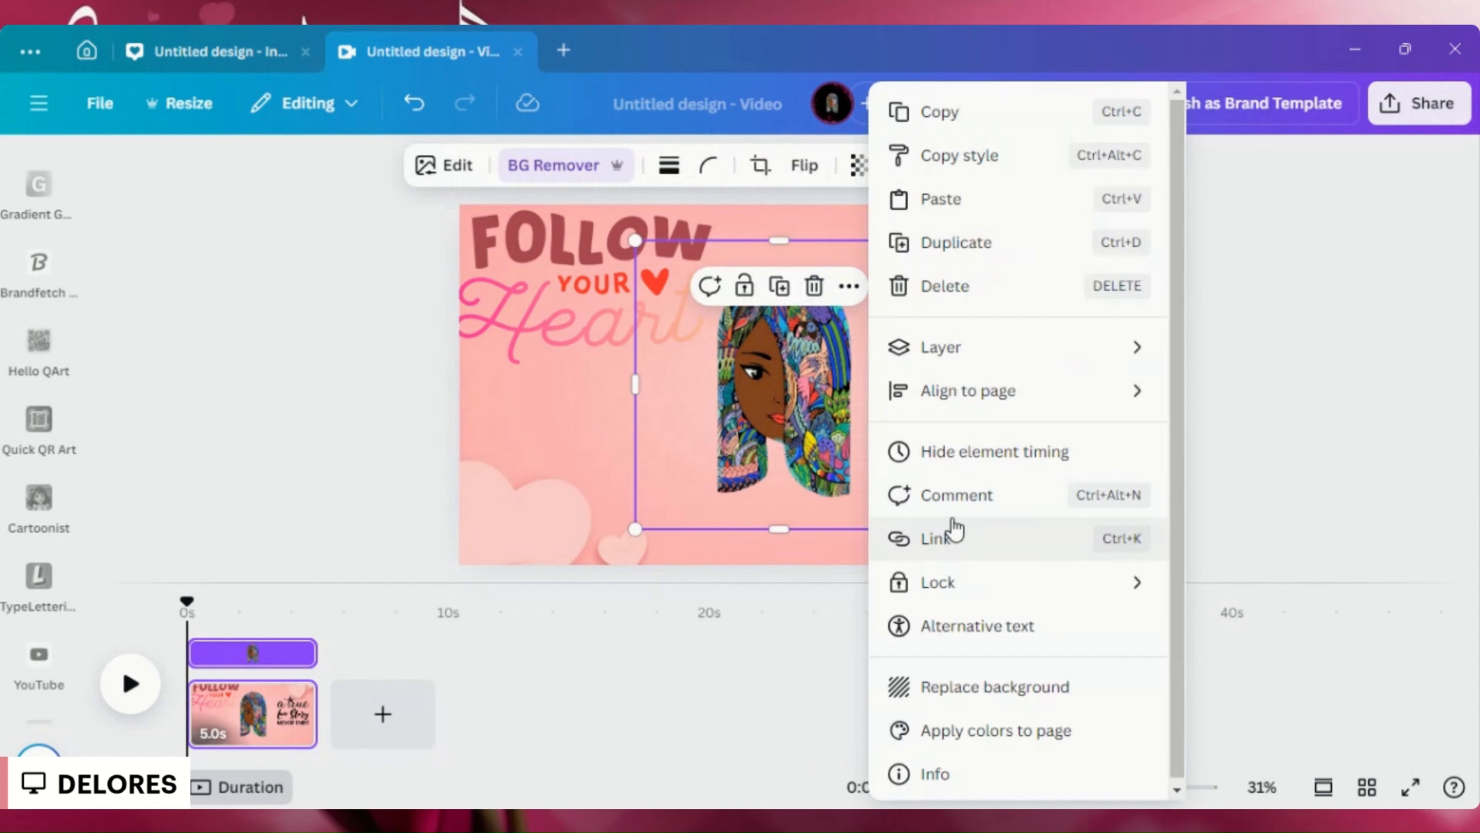
click(818, 554)
right_click(819, 554)
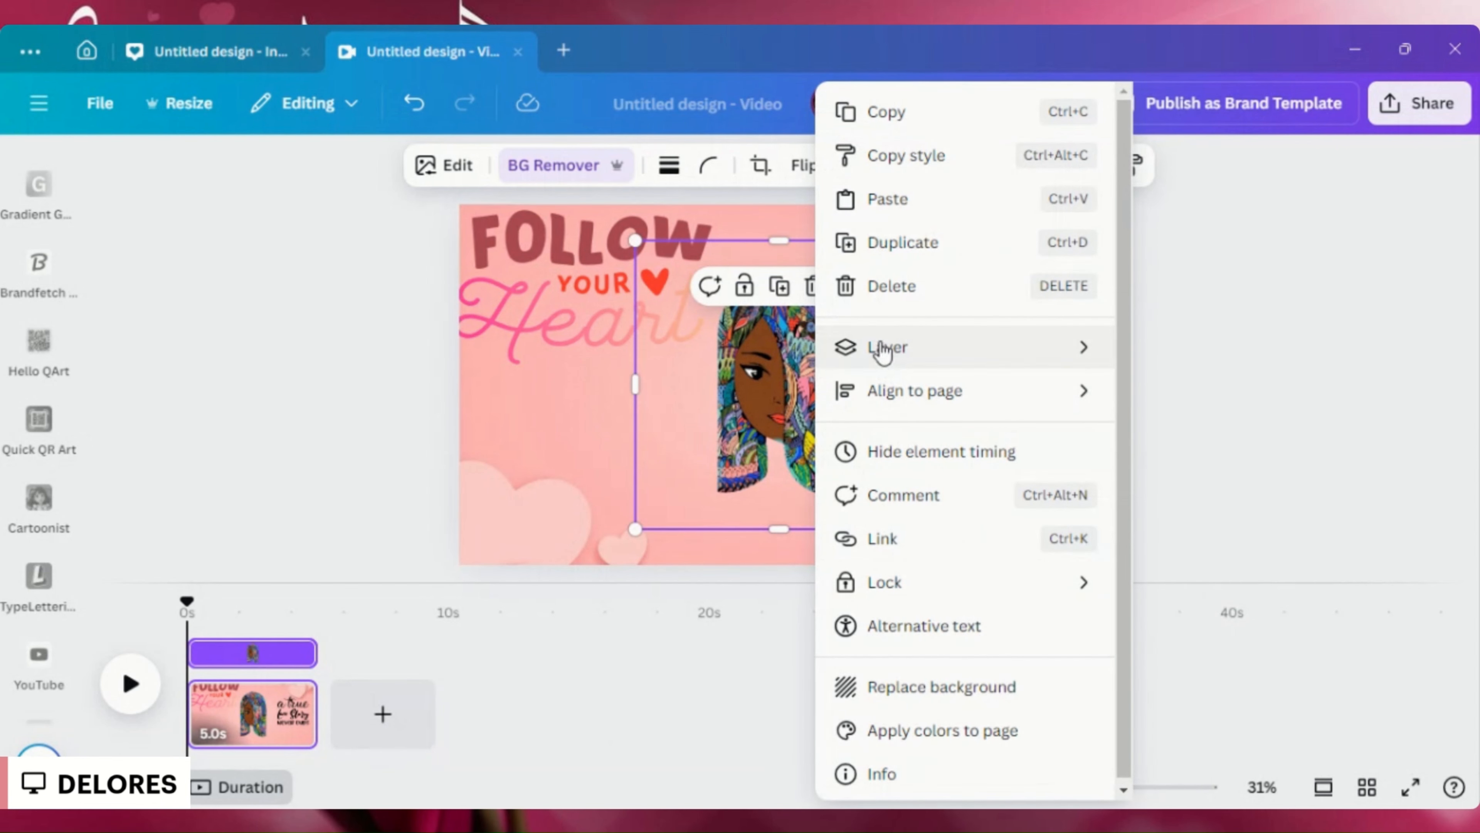
click(893, 537)
right_click(886, 535)
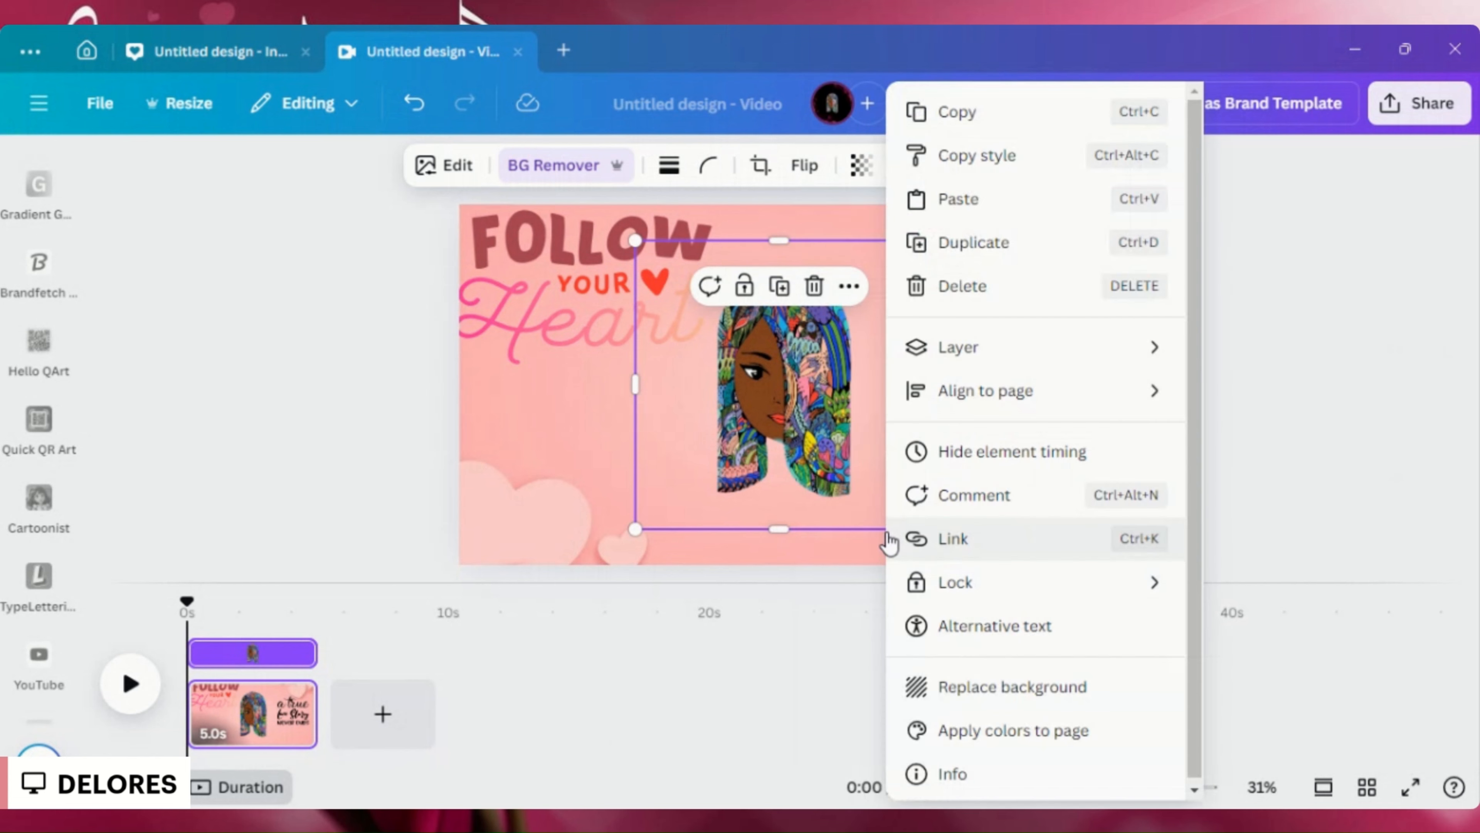
click(928, 537)
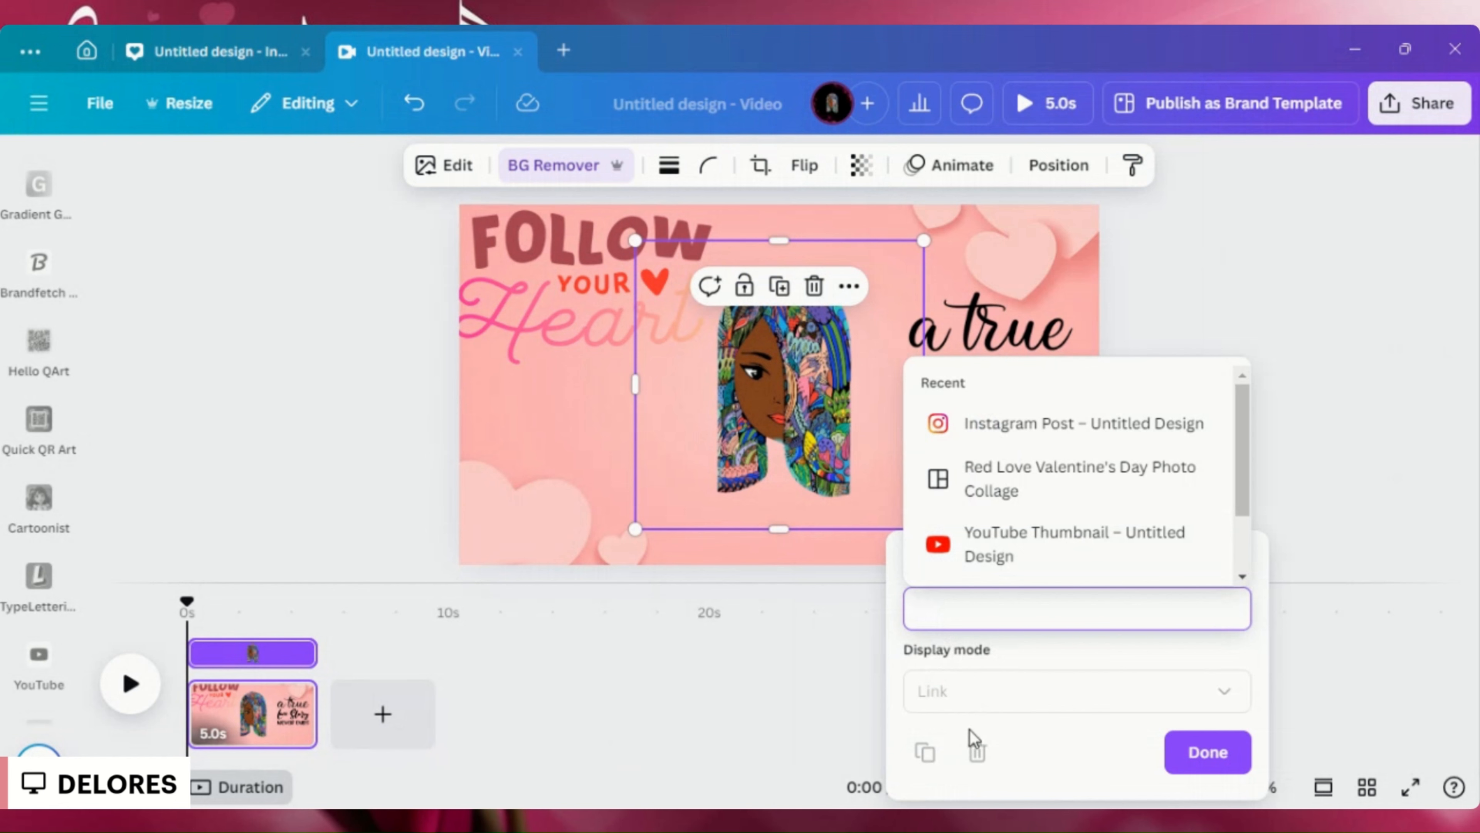
key(ctrl+v)
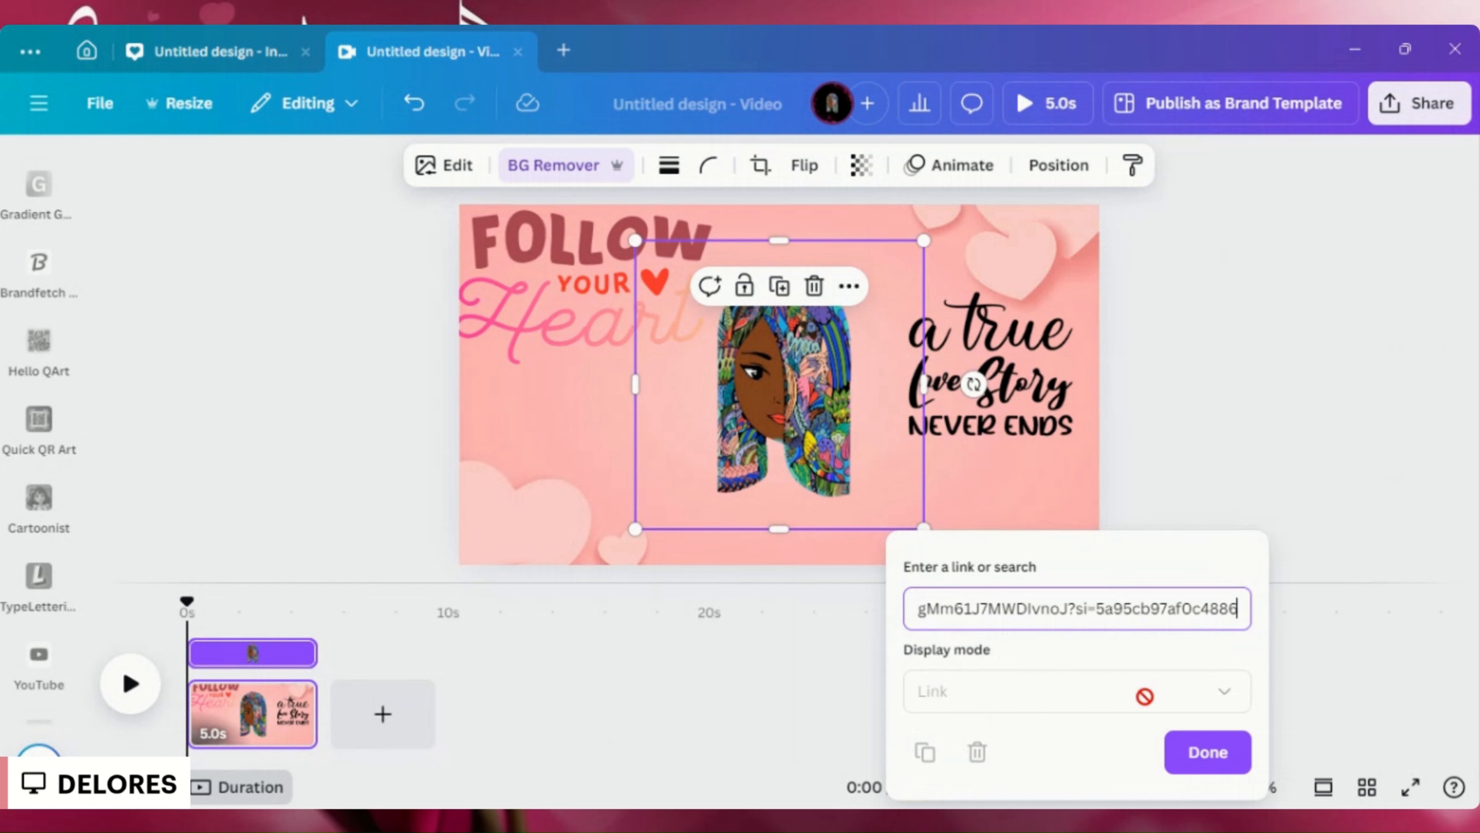
click(1204, 752)
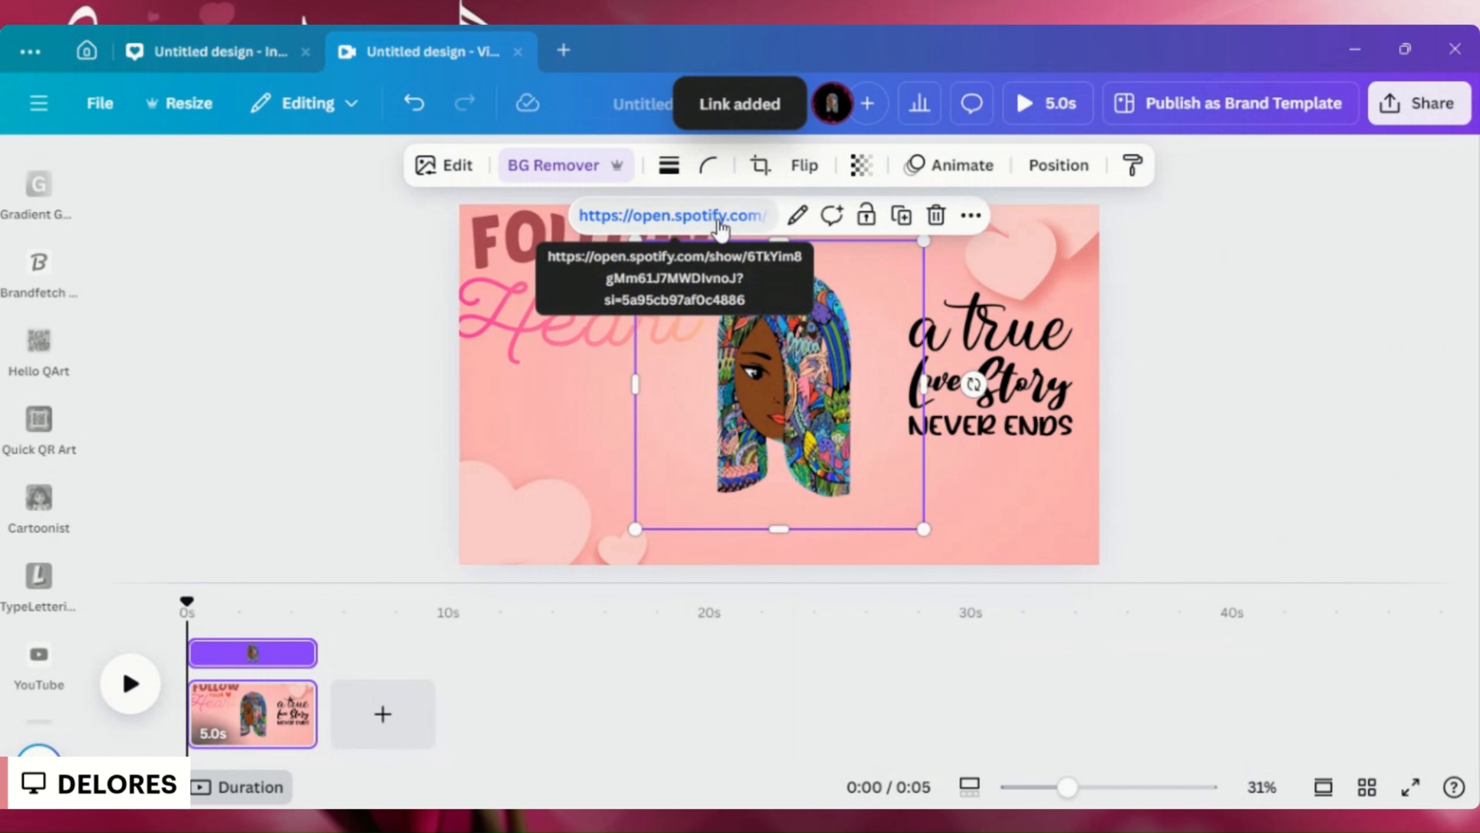
click(721, 280)
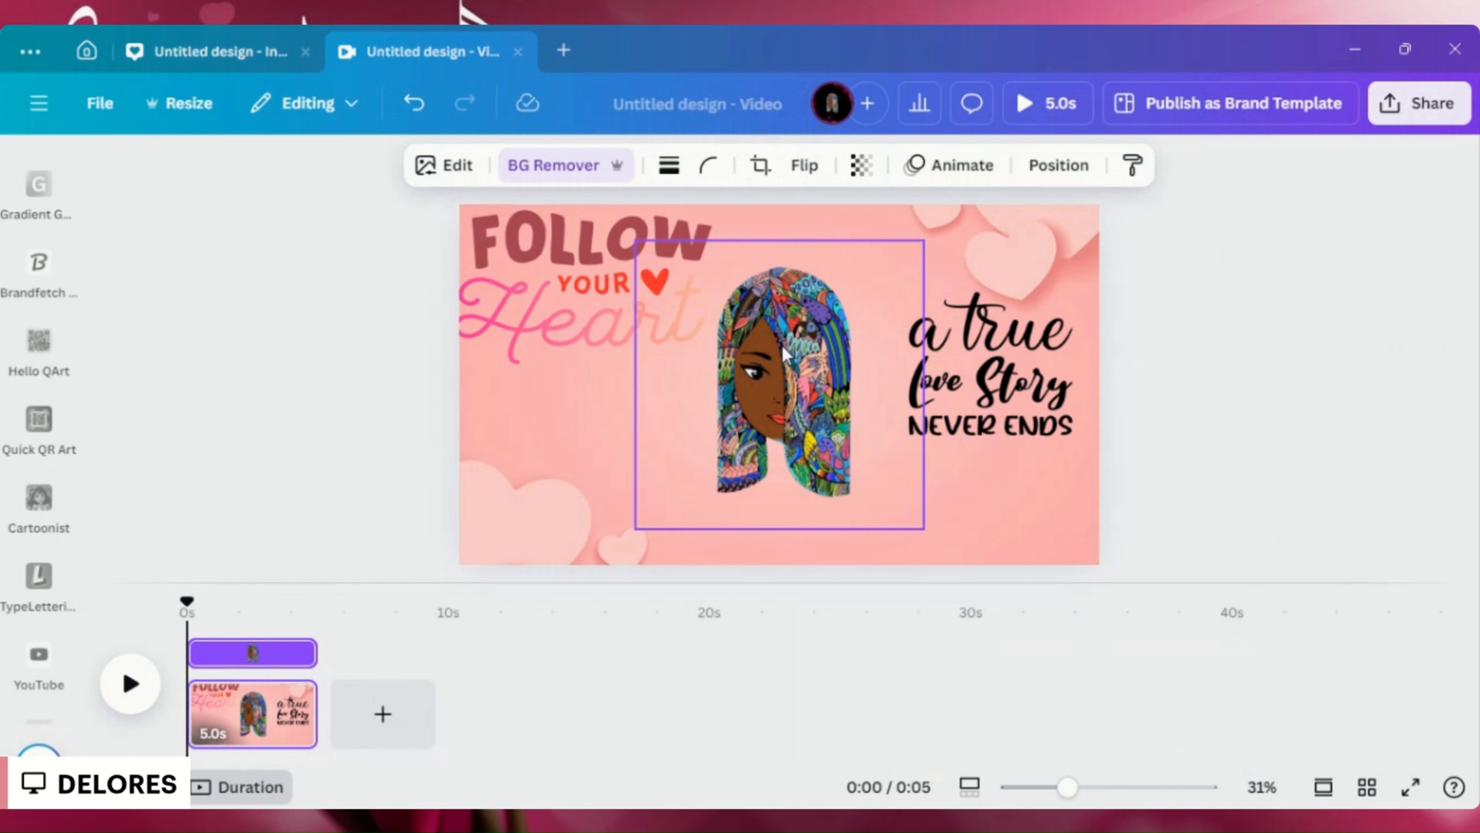
- Paste the copied Spotify link onto the page as an embedded player and place it below the "a true Love Story" quote
click(583, 337)
click(766, 234)
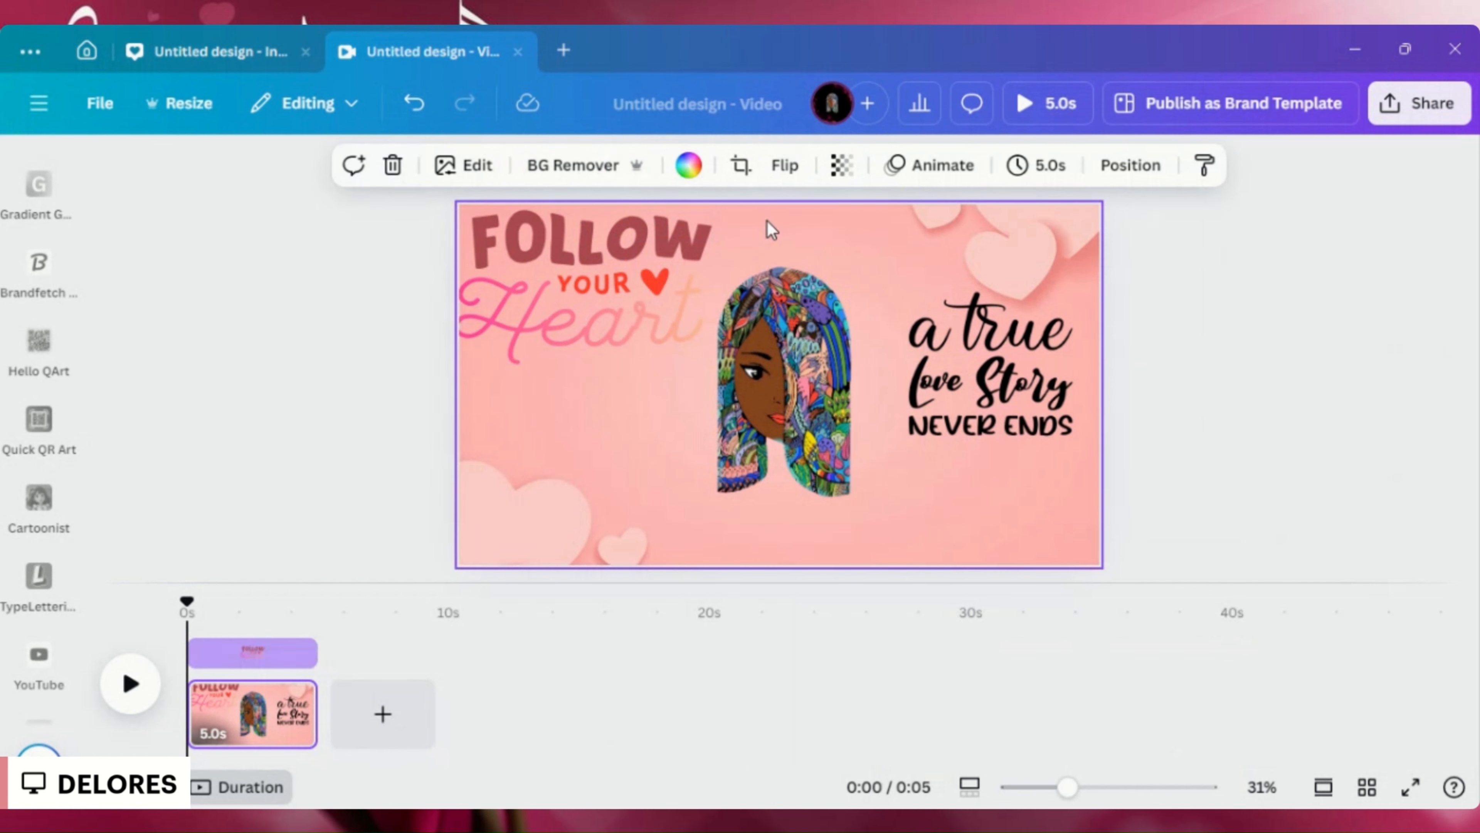
right_click(931, 528)
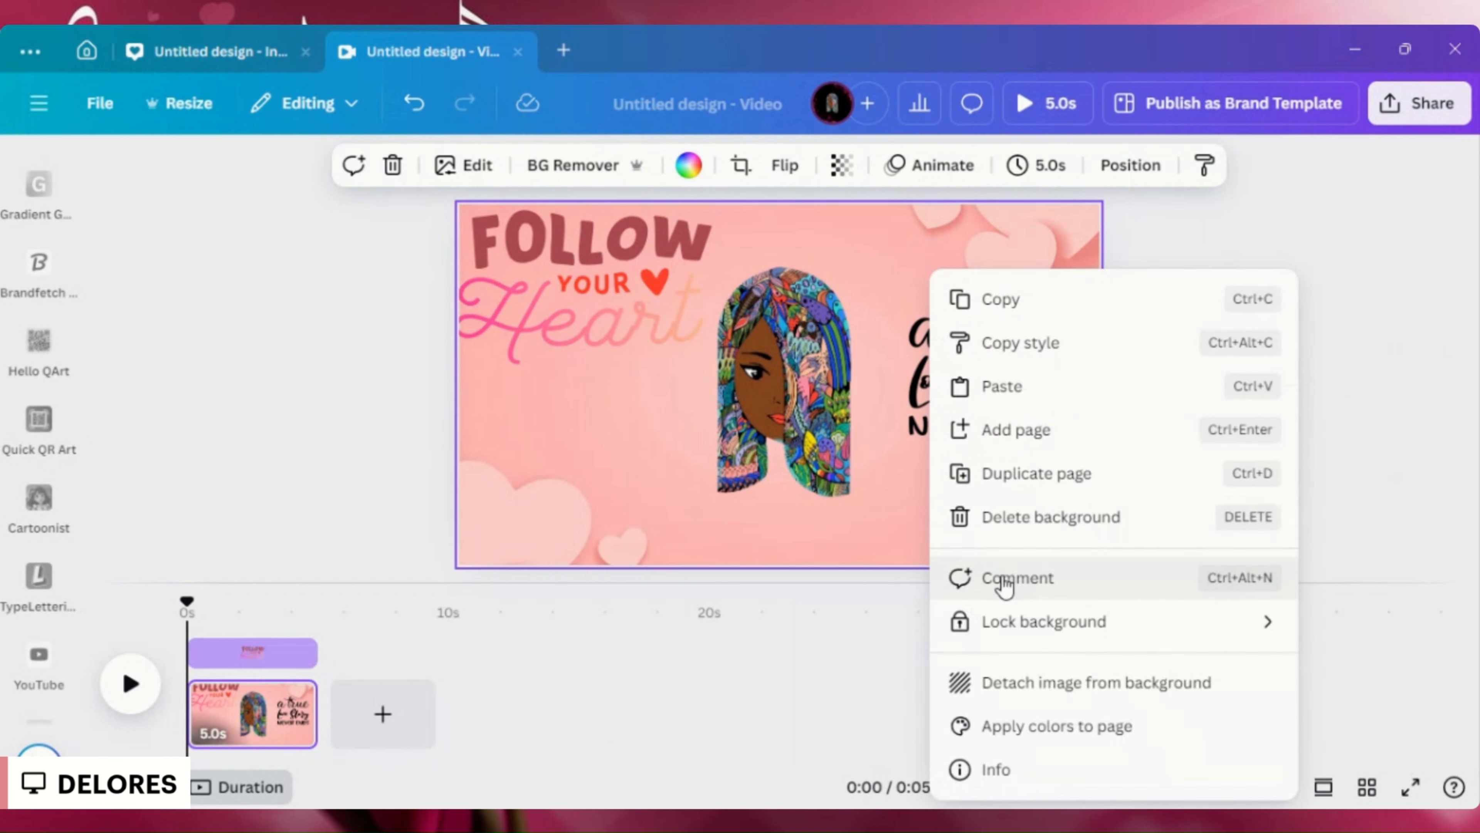
click(979, 385)
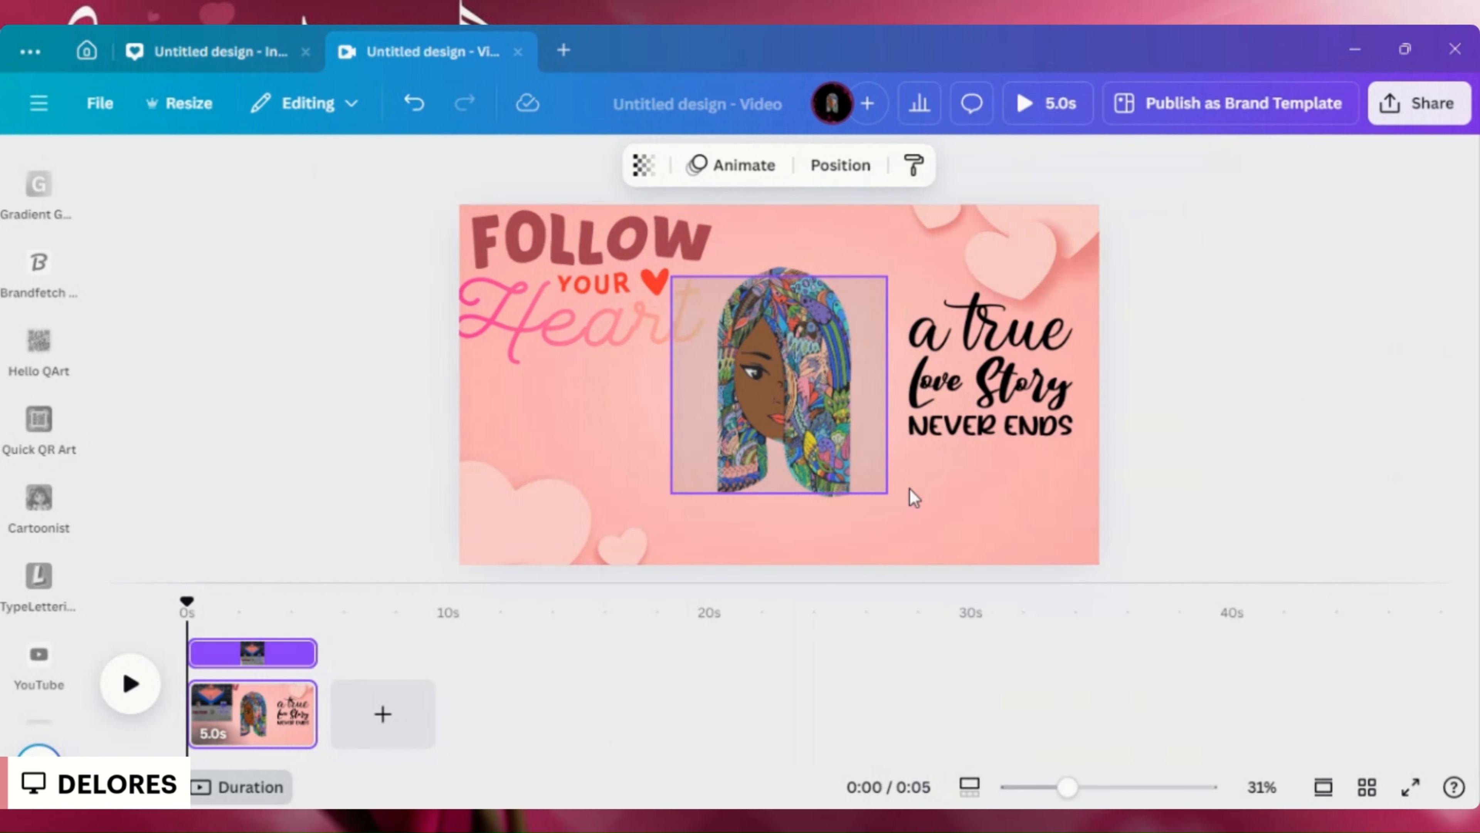
drag(856, 484, 1043, 688)
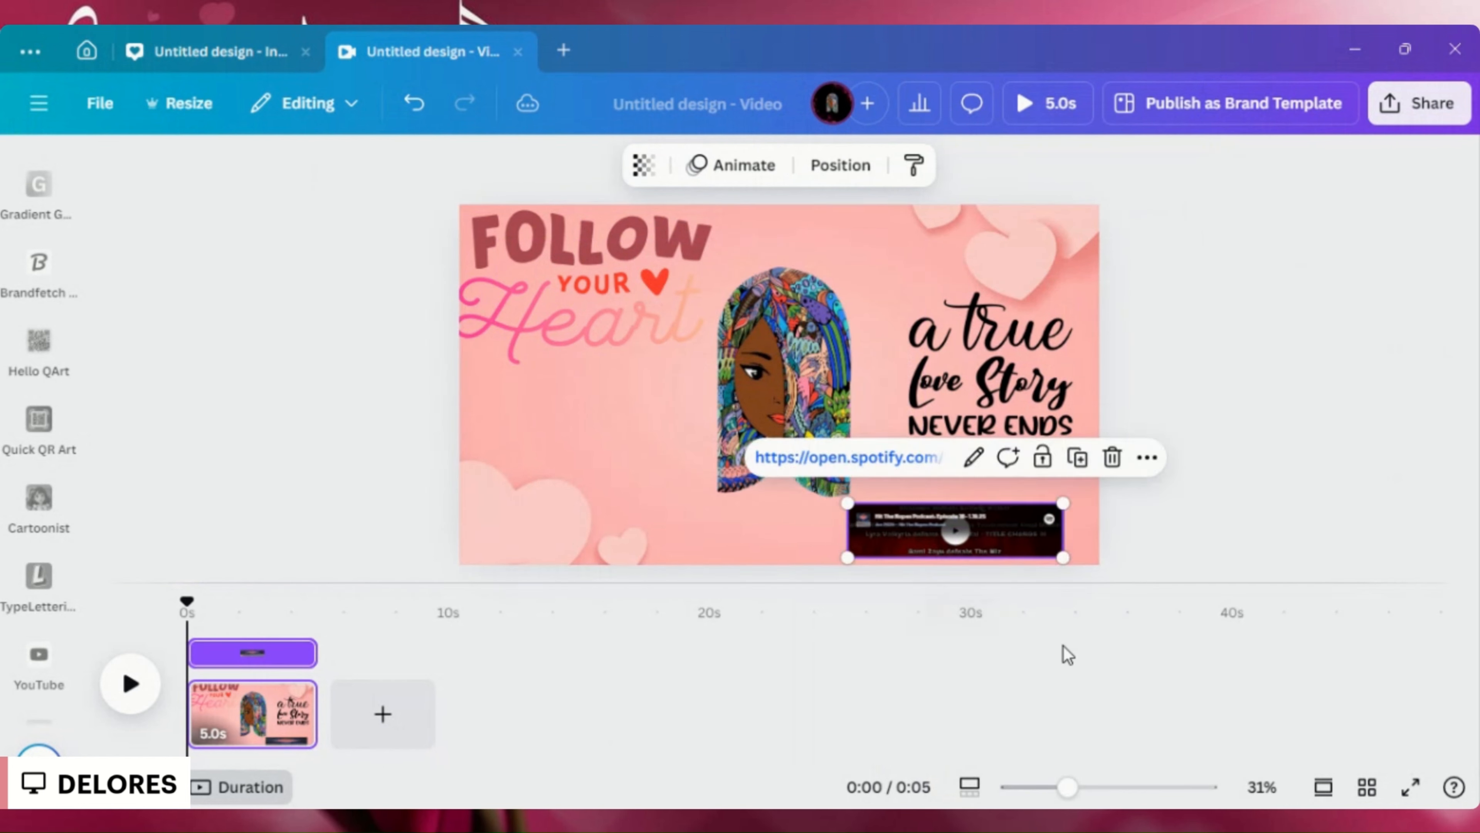
click(1161, 551)
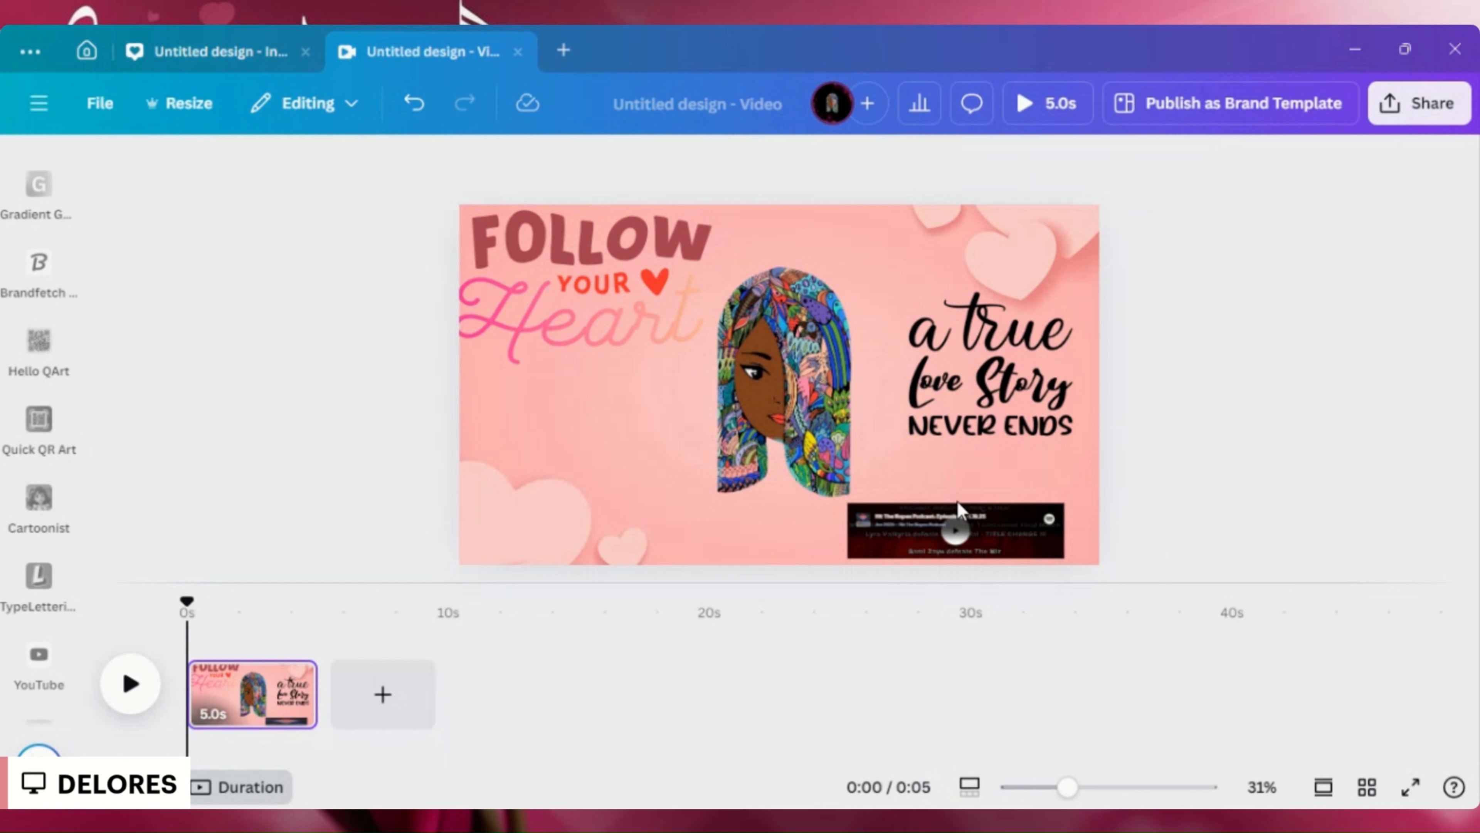
- Move the embedded Spotify player away from its place under the love story quote and delete it from the page
click(958, 530)
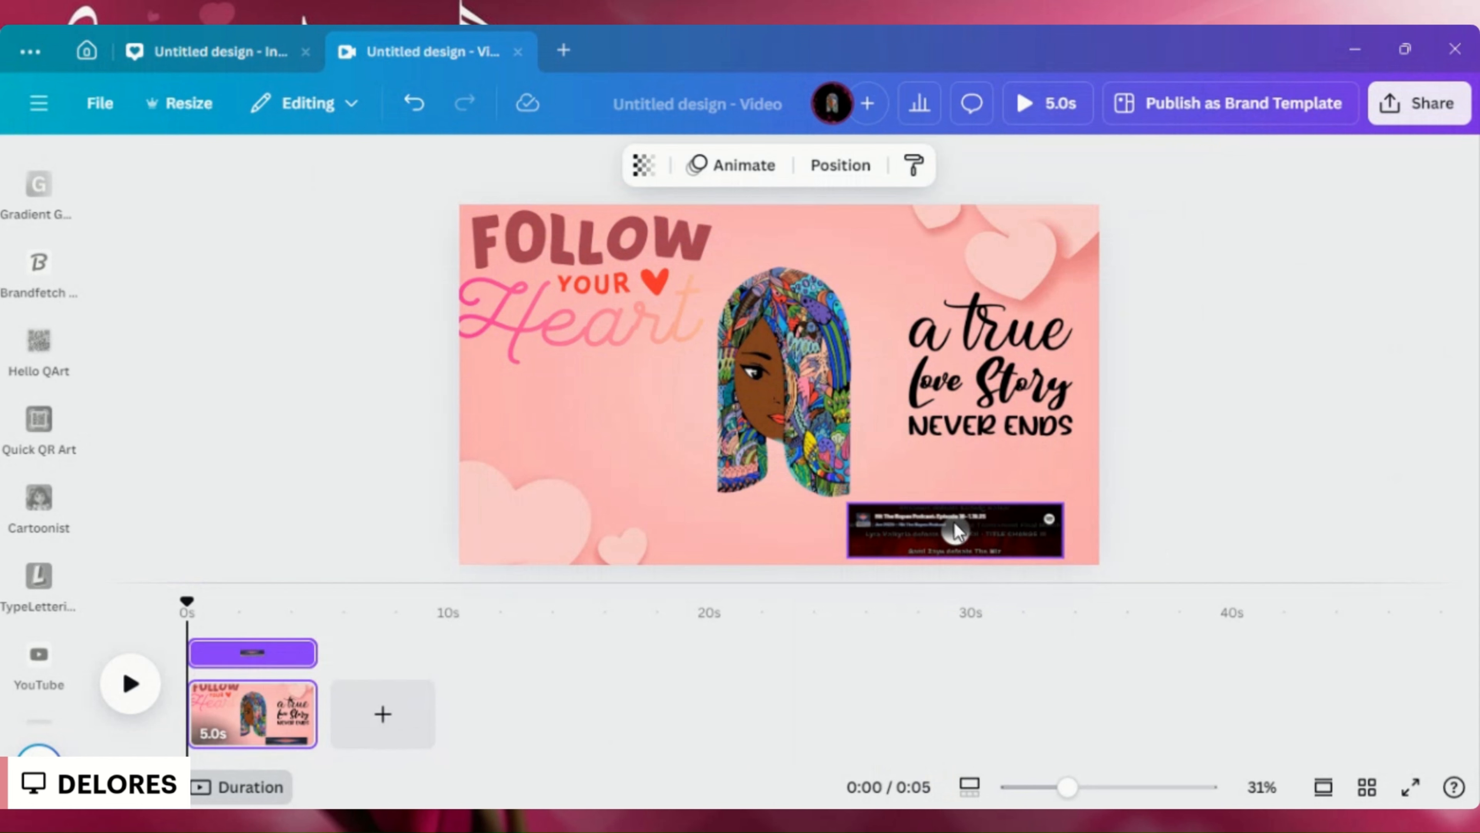
drag(871, 499, 531, 380)
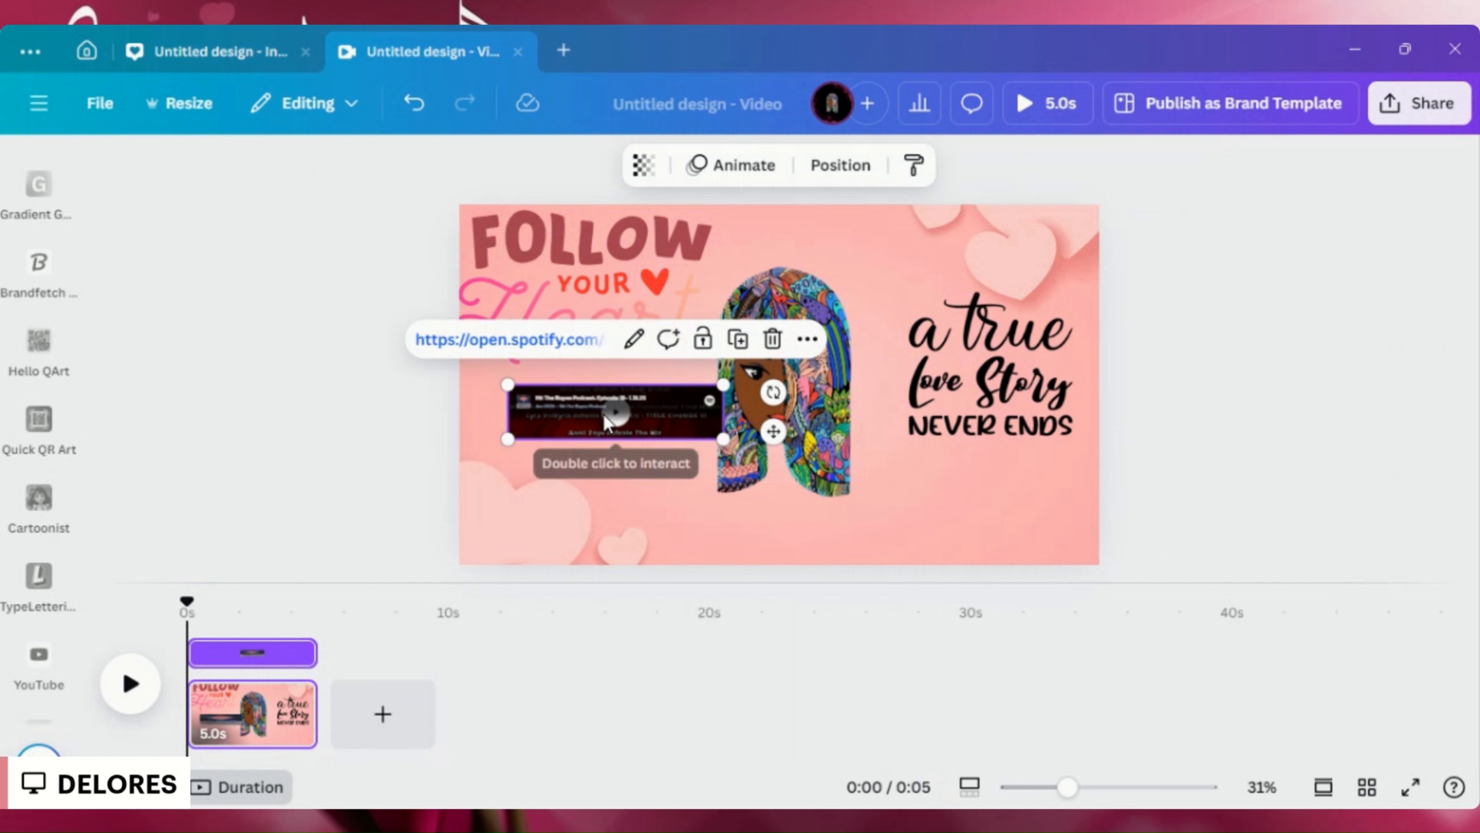
drag(604, 415, 610, 416)
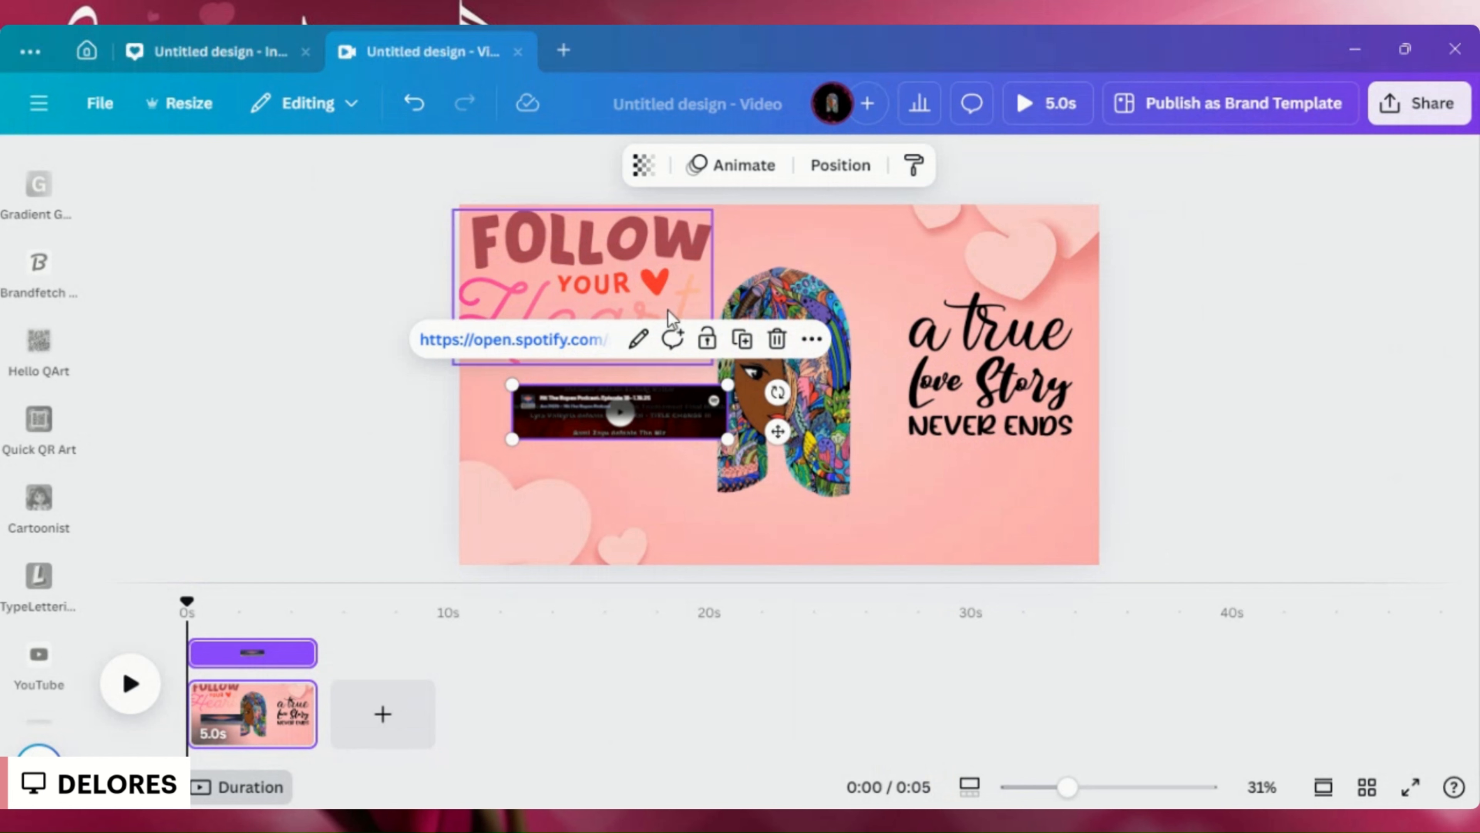
right_click(654, 409)
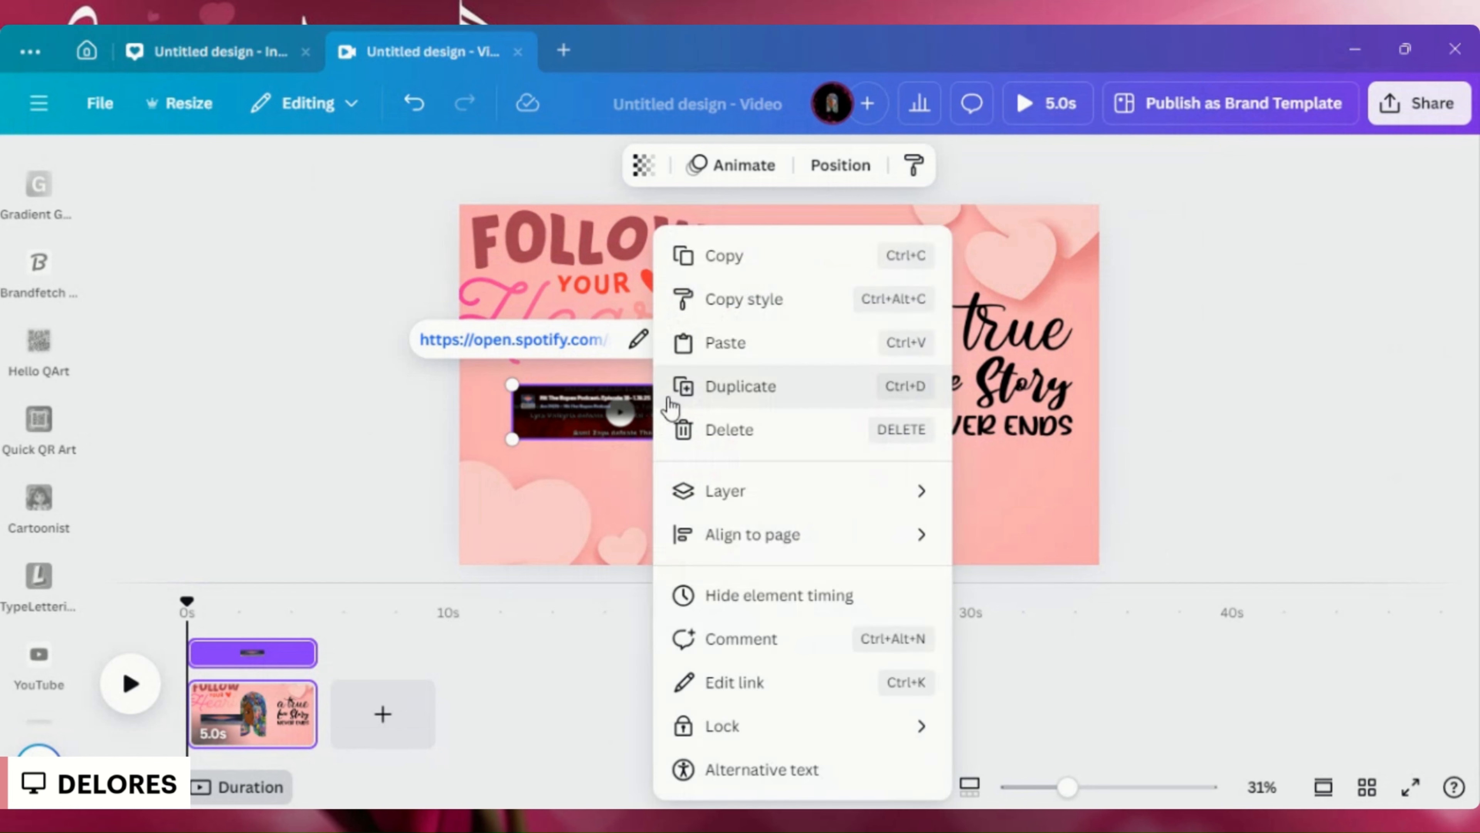
click(717, 431)
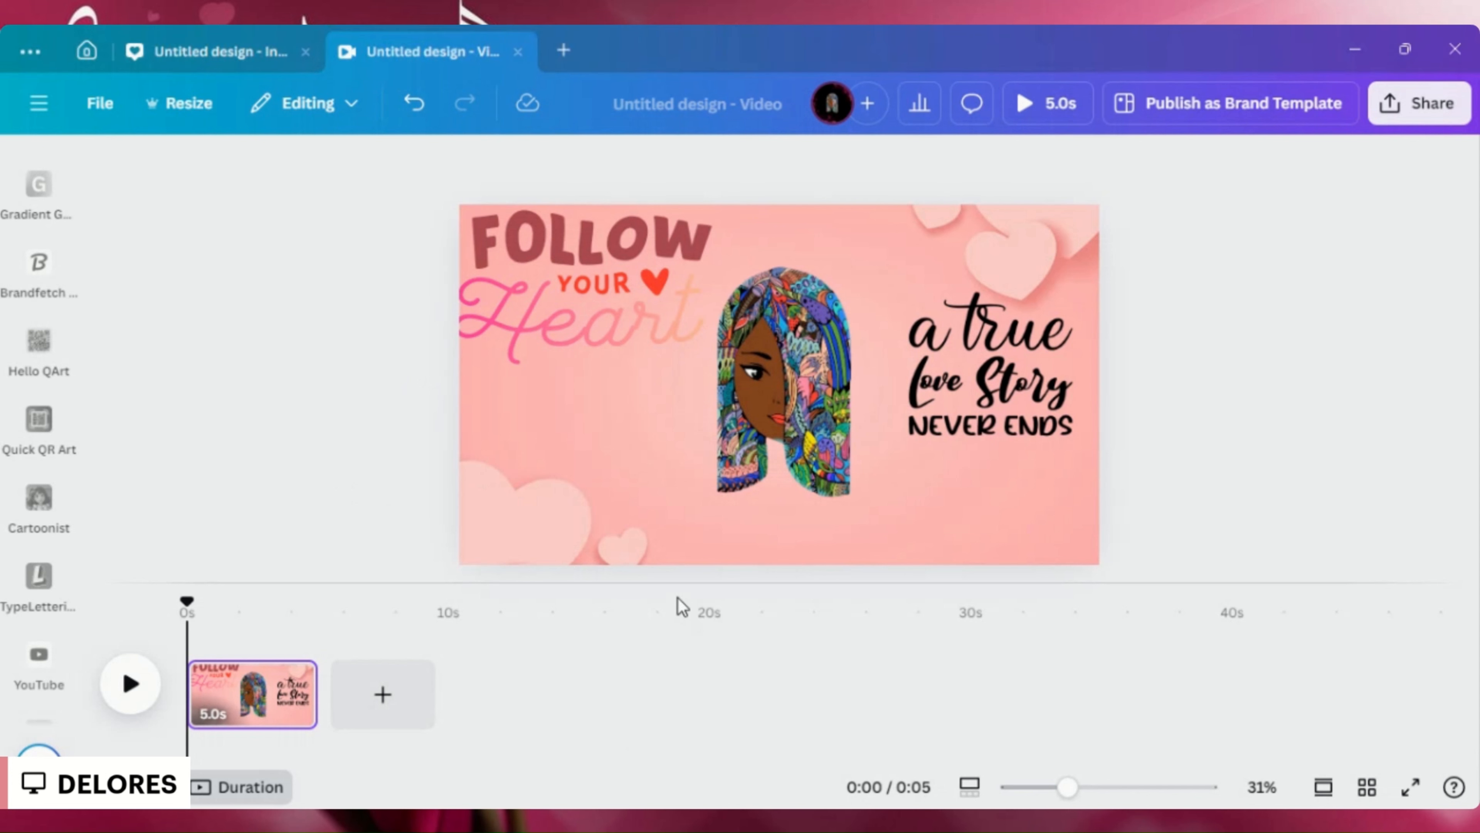
- Try to paste the copied link with the portrait image selected
click(845, 513)
right_click(954, 533)
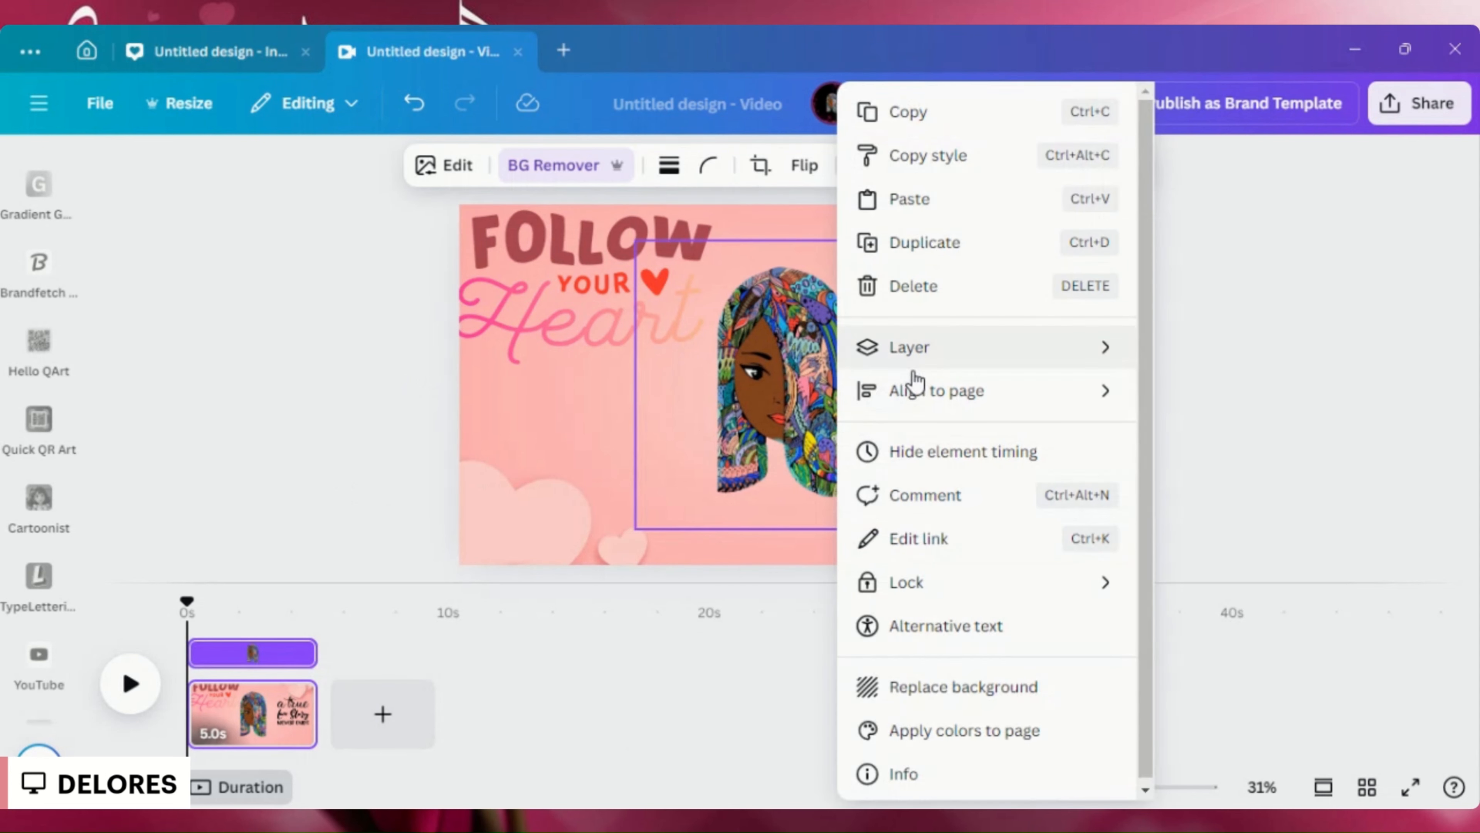
mouse_move(920, 586)
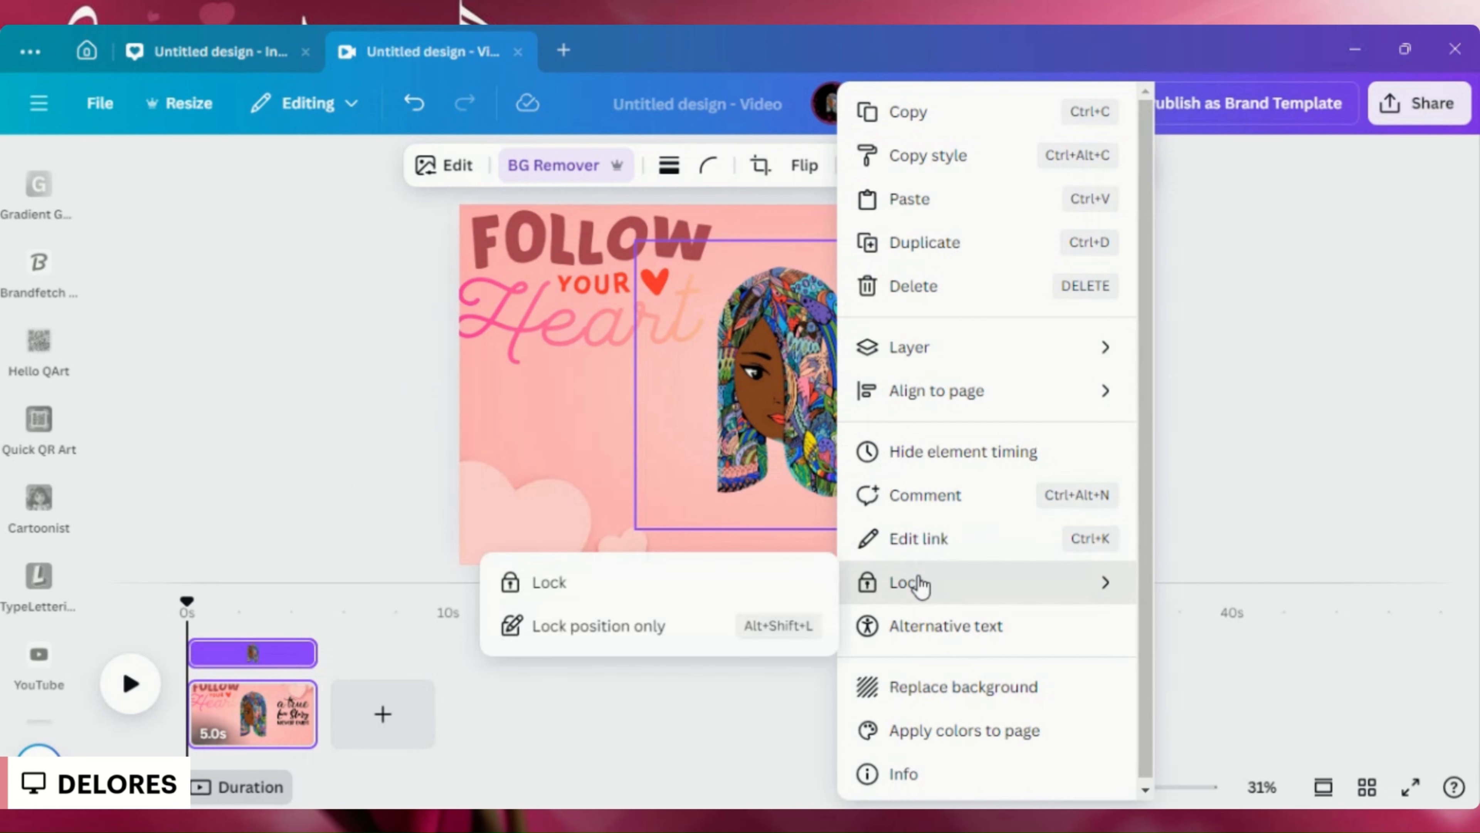
click(508, 489)
right_click(509, 489)
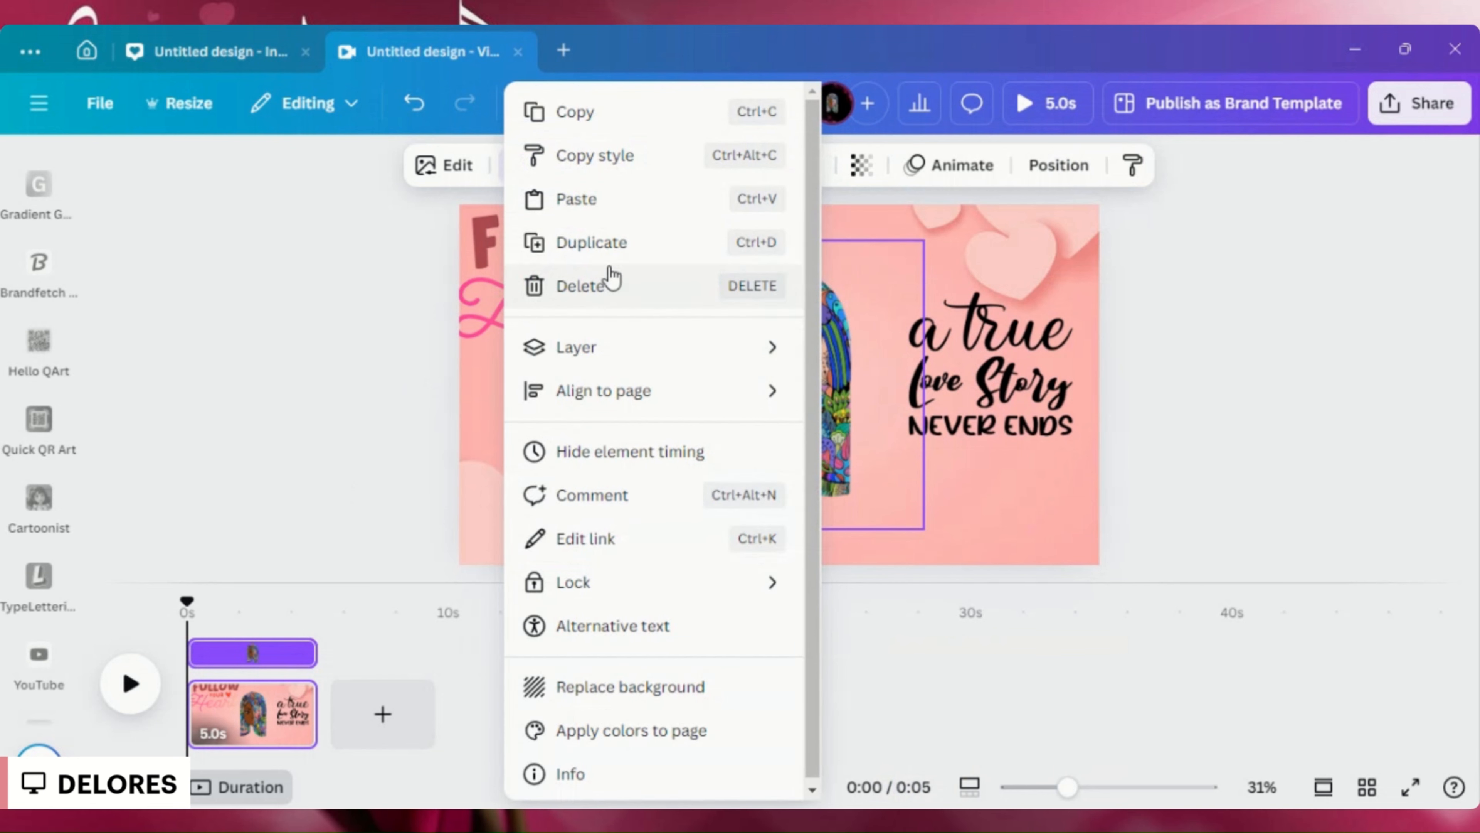
click(604, 201)
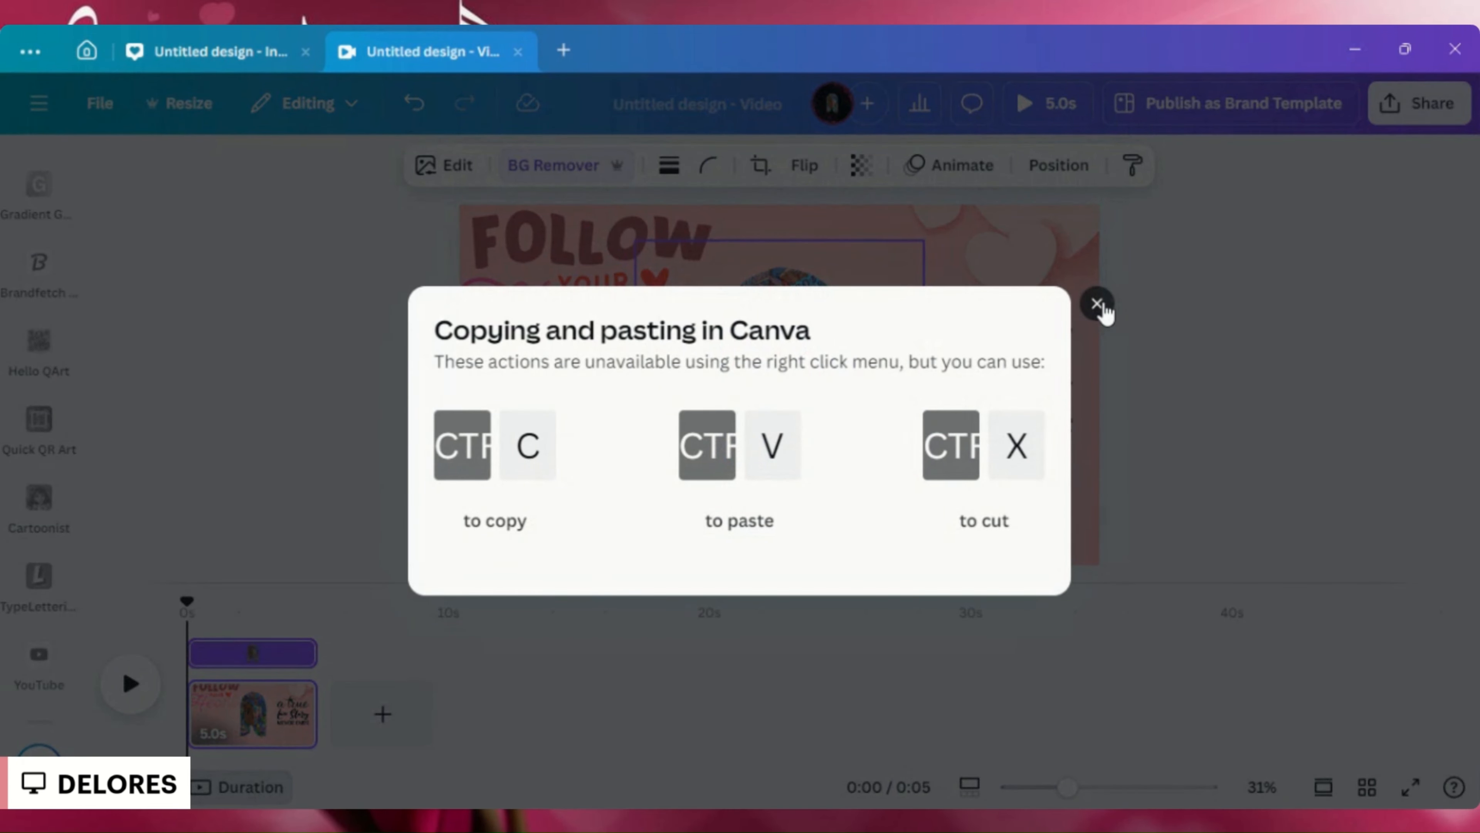
click(1097, 304)
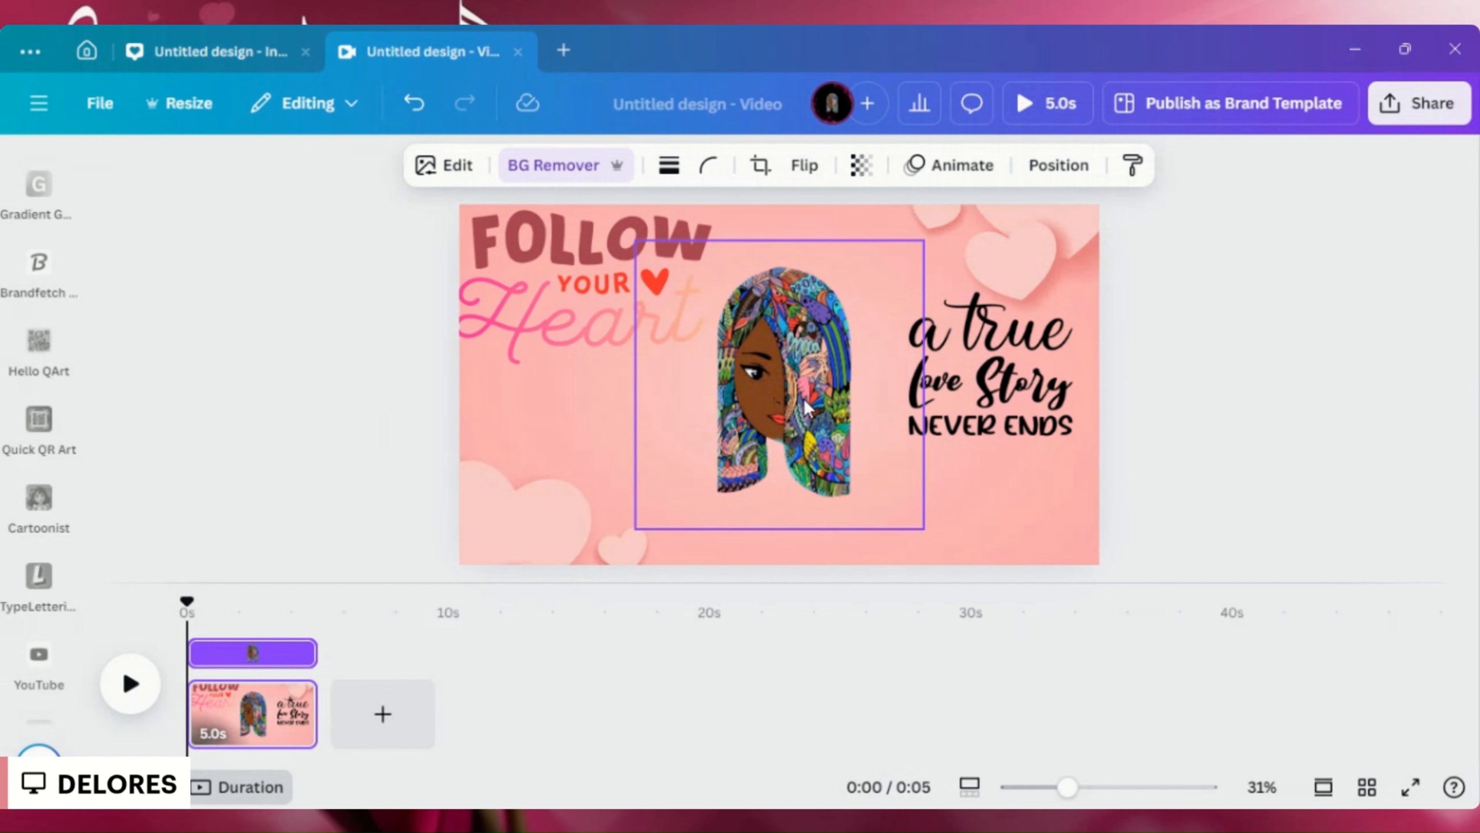
- Move the portrait image up so there is free space beneath it on the page
drag(807, 406, 806, 360)
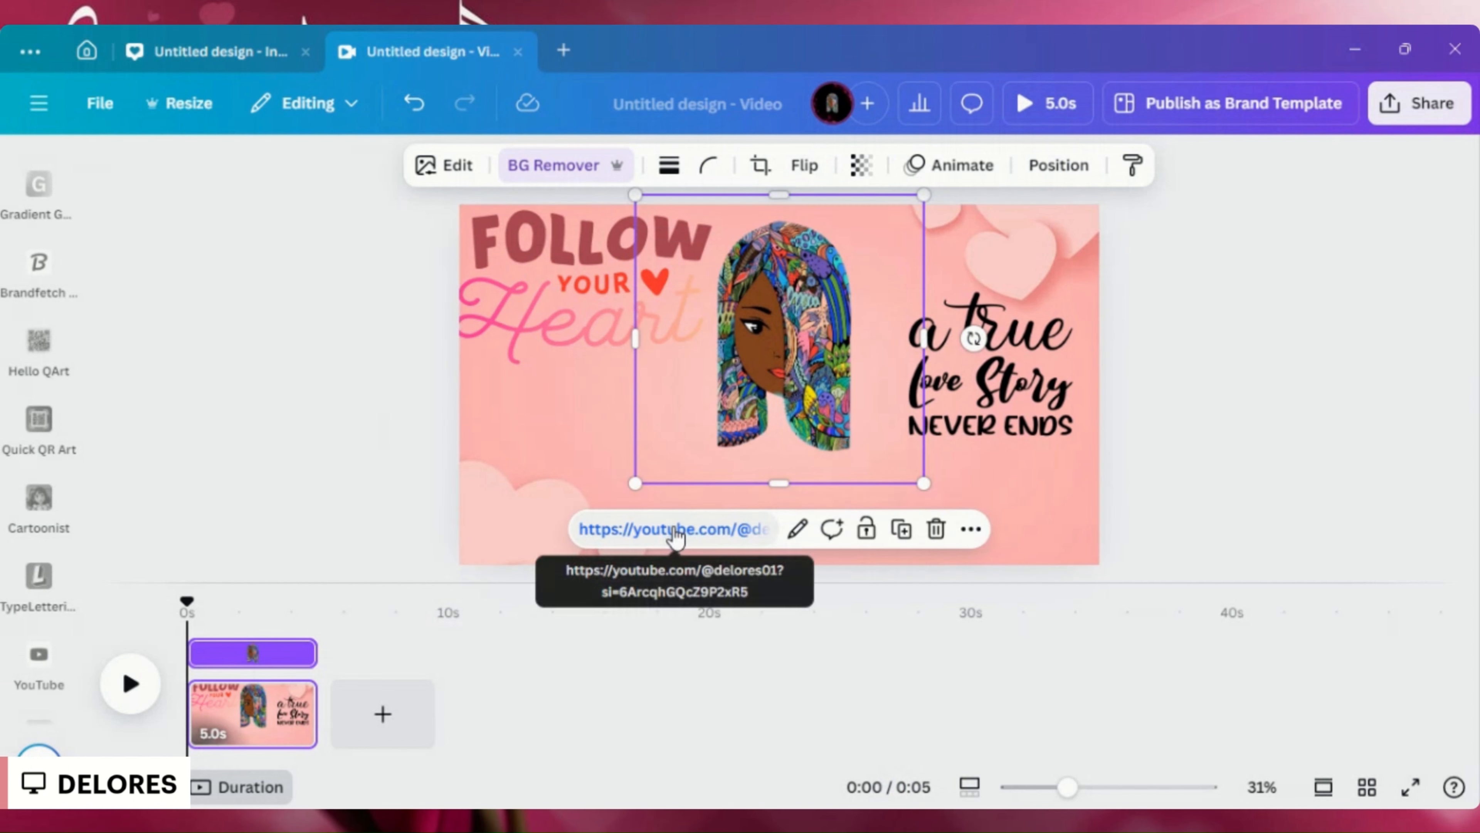
click(1057, 522)
right_click(779, 515)
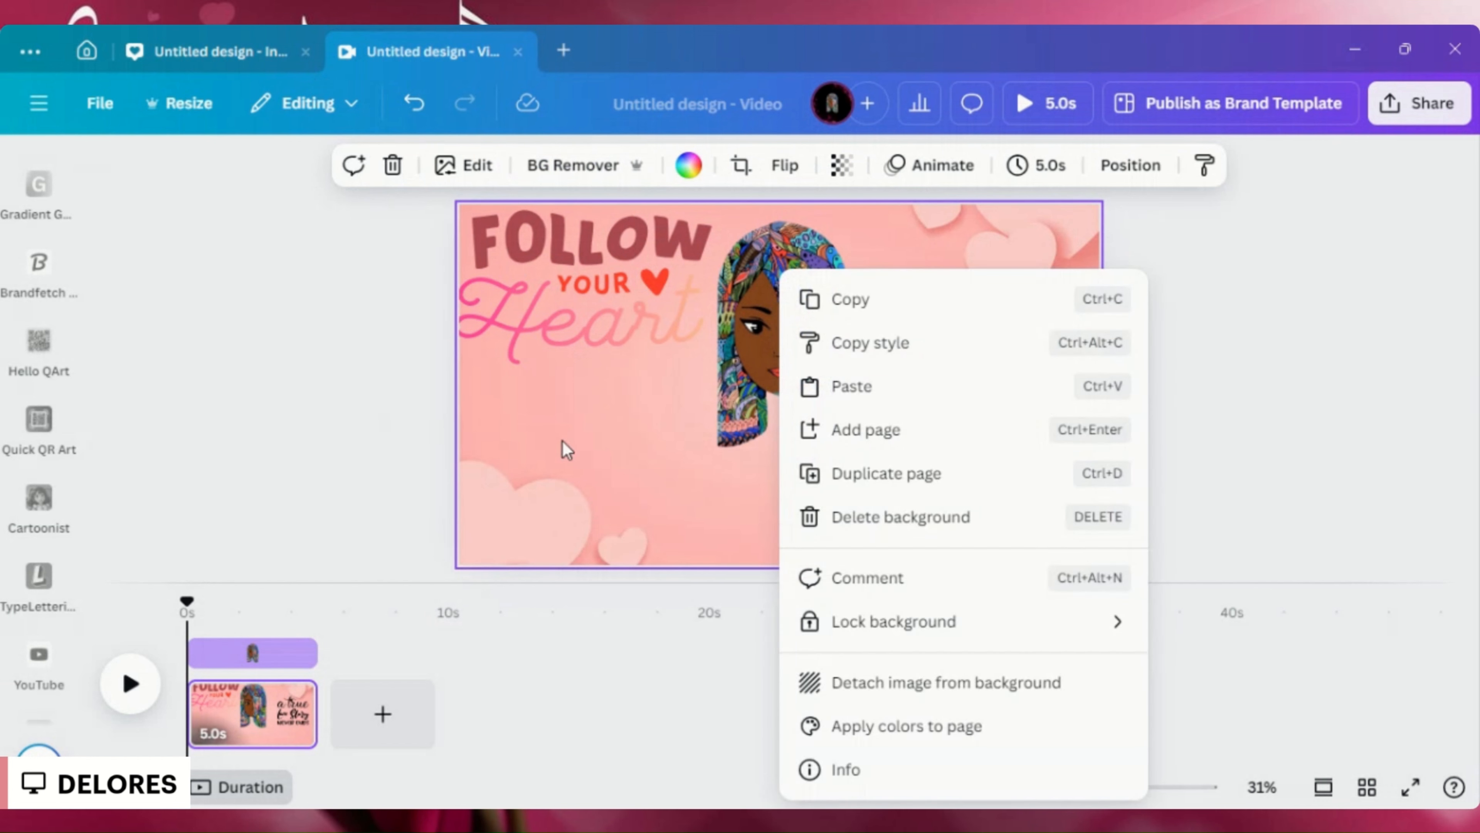
click(577, 449)
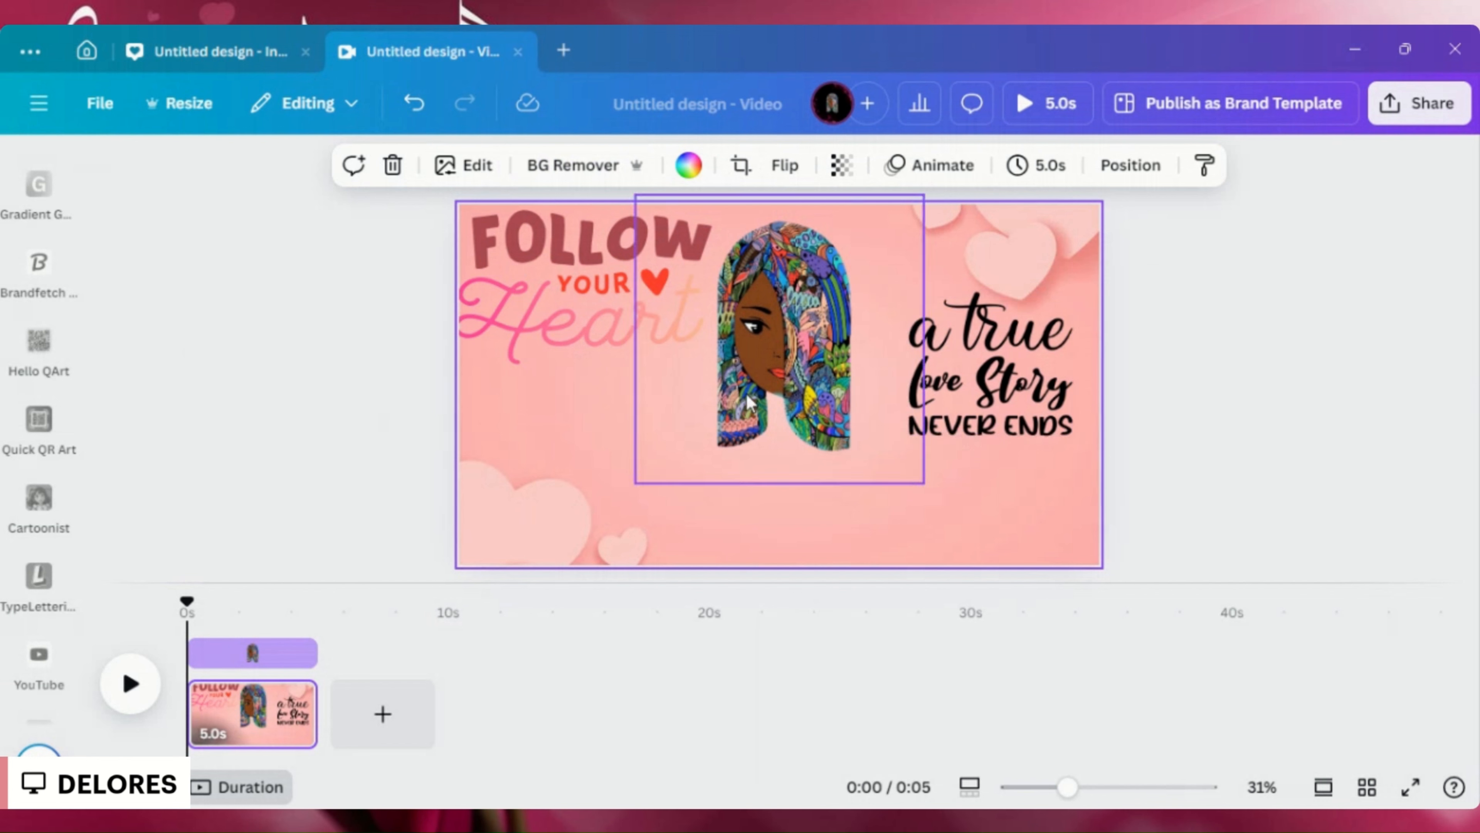
- Add a default subheading text box to the page
scroll(40, 348, up, 10)
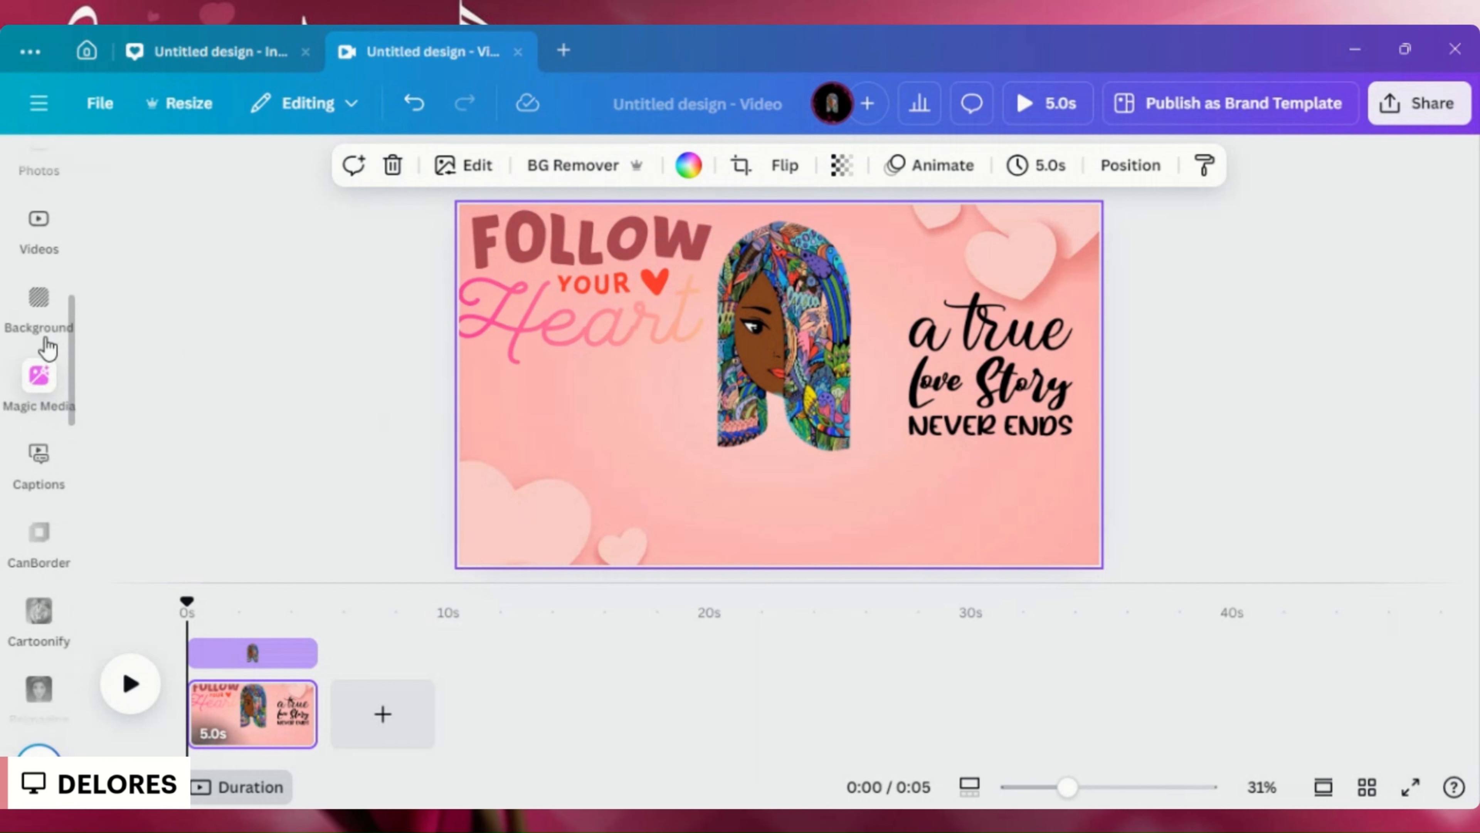
click(42, 338)
scroll(46, 320, up, 3)
scroll(39, 274, up, 3)
click(36, 248)
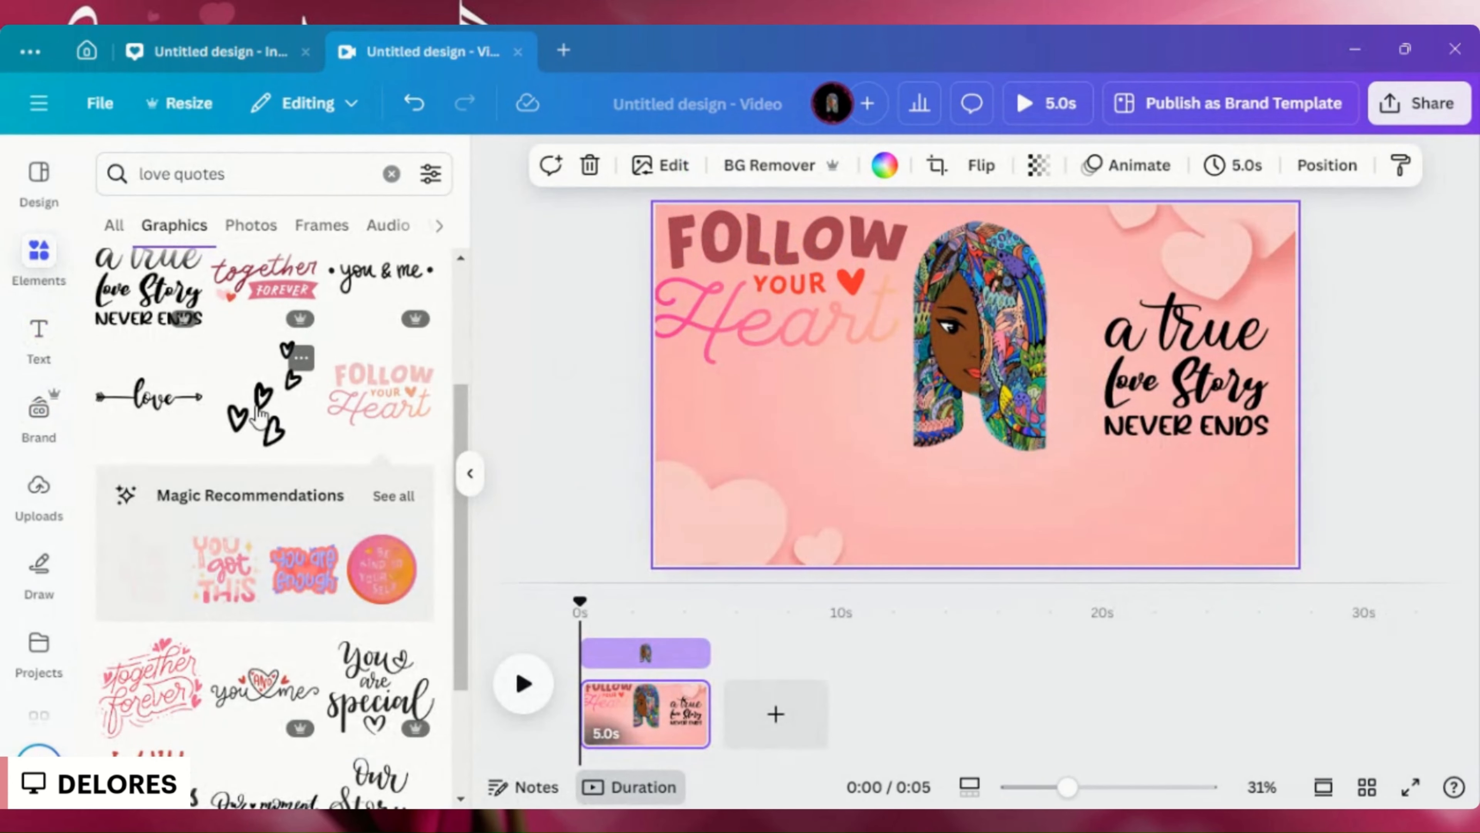
click(41, 336)
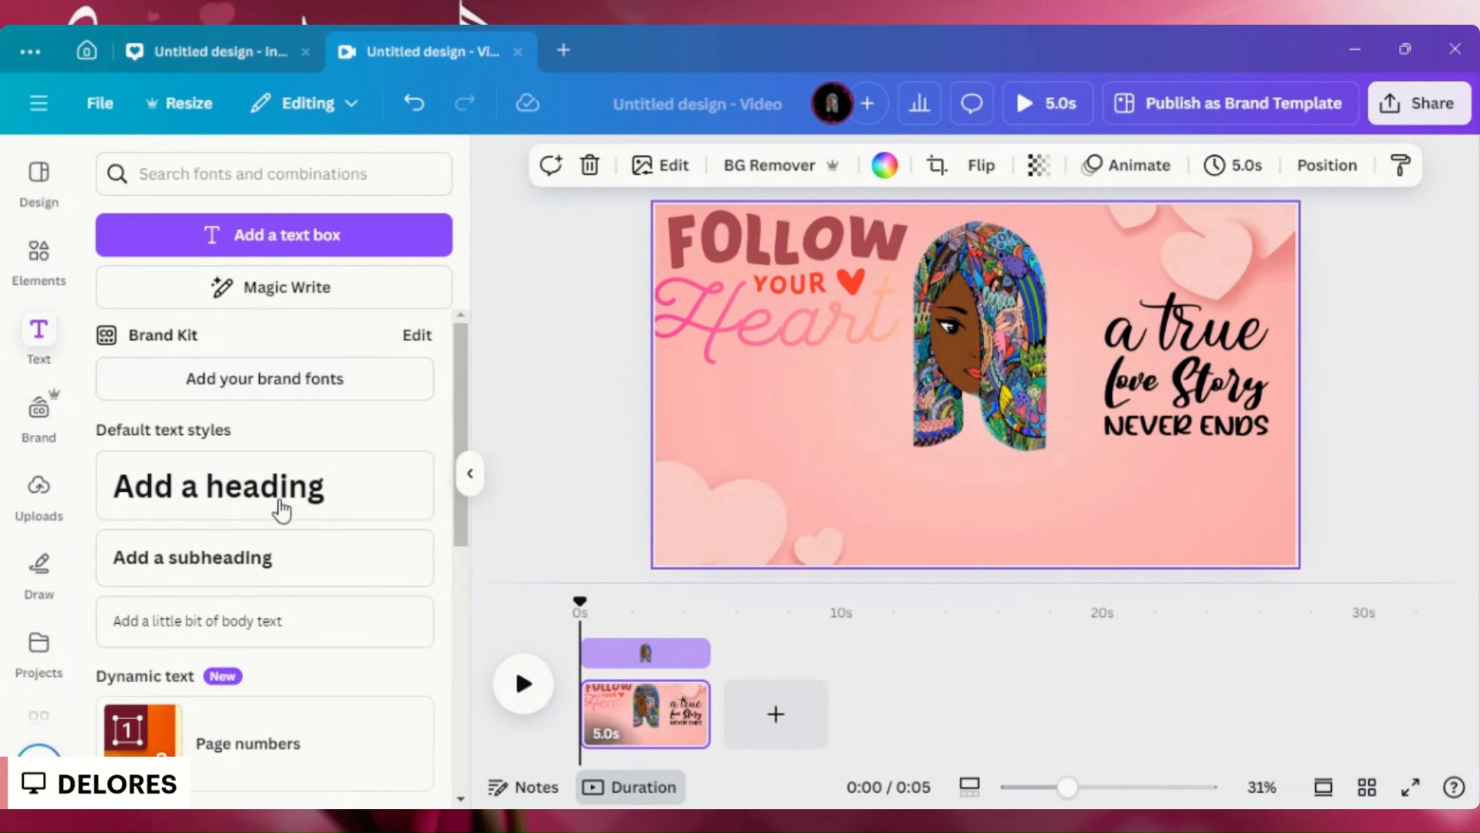
click(269, 579)
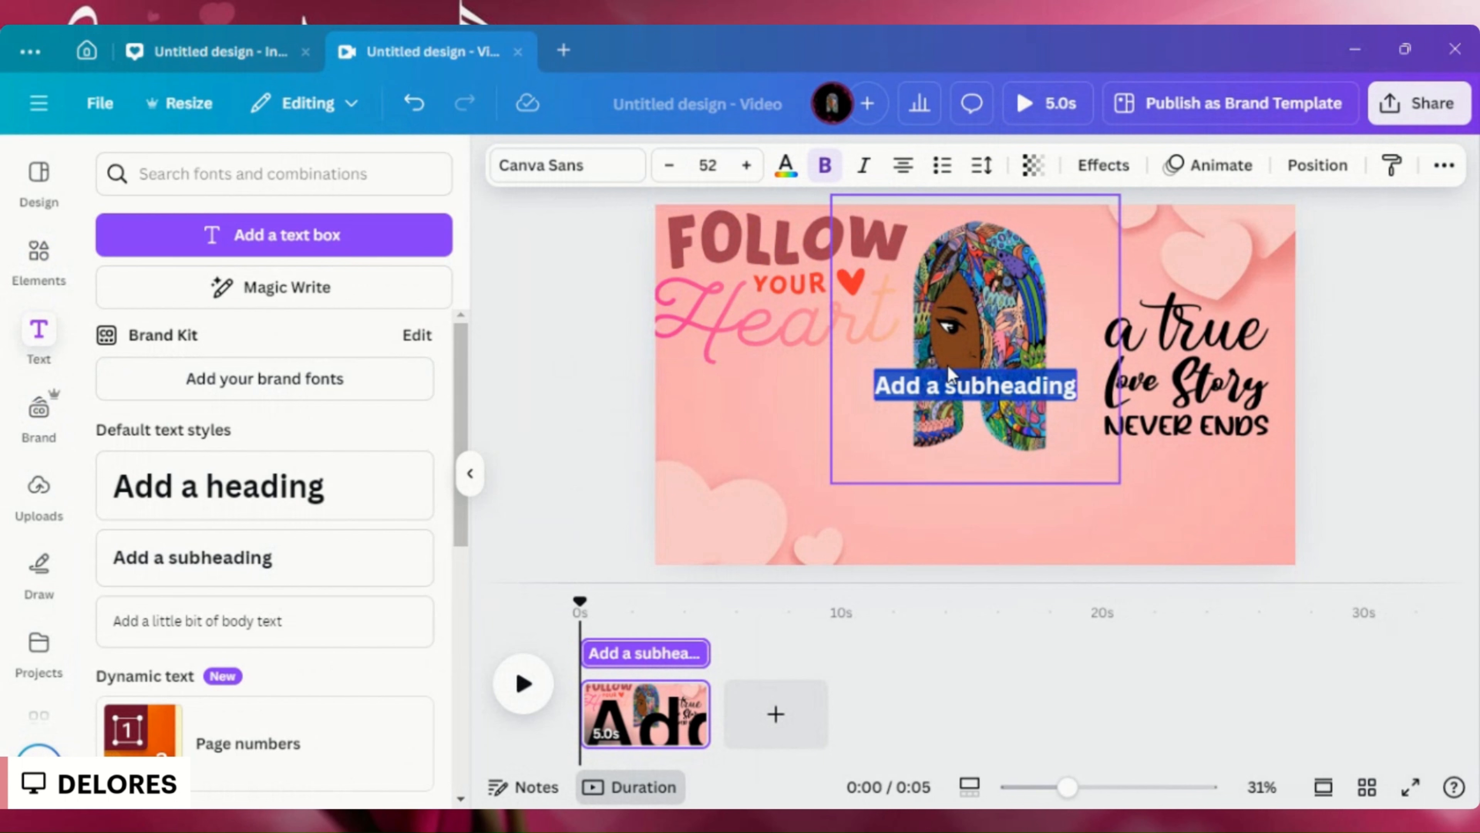
- Attach the copied YouTube channel link to the whole subheading text
double_click(946, 384)
triple_click(943, 382)
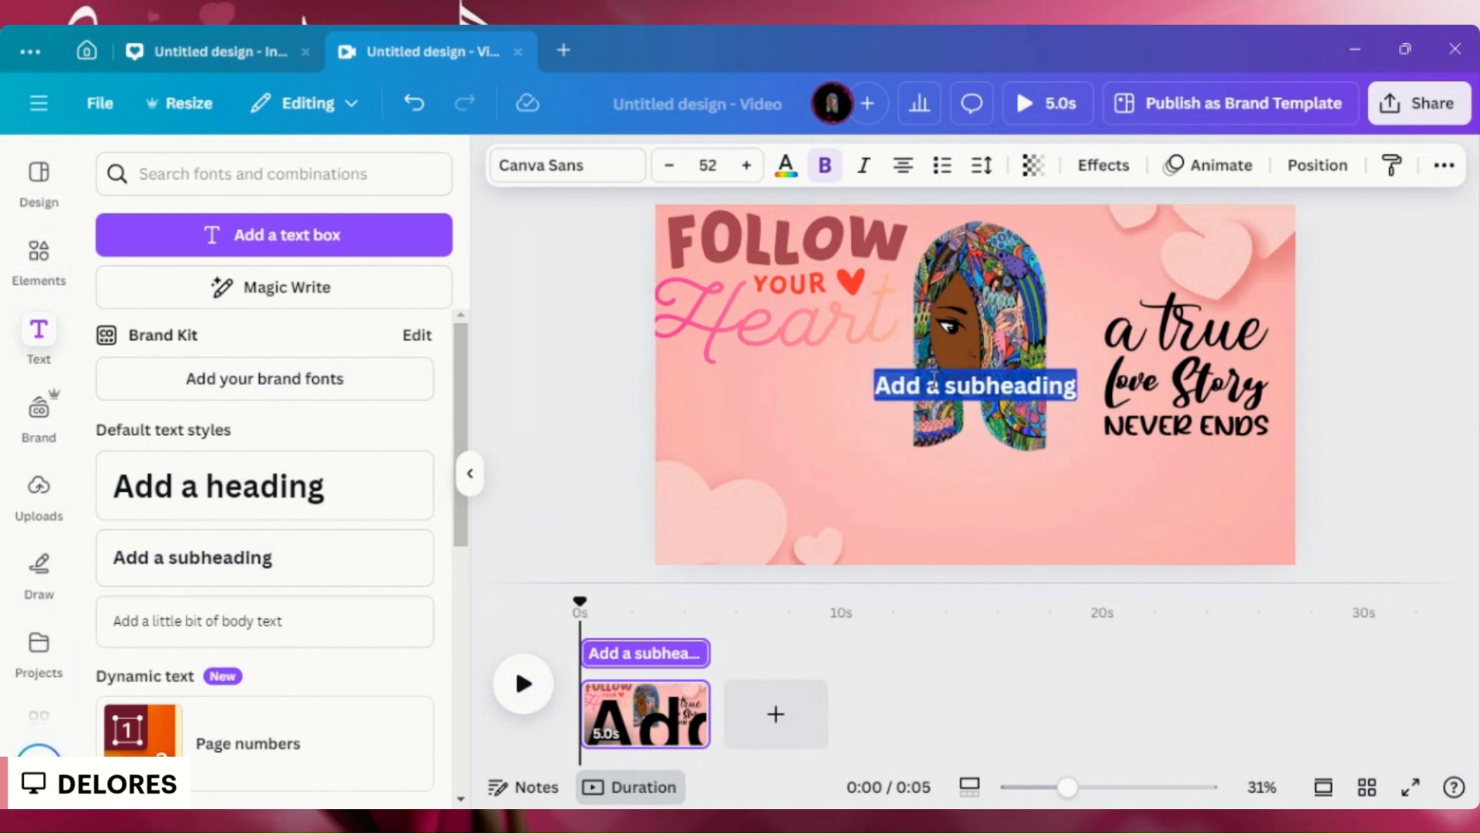
key(ctrl+u)
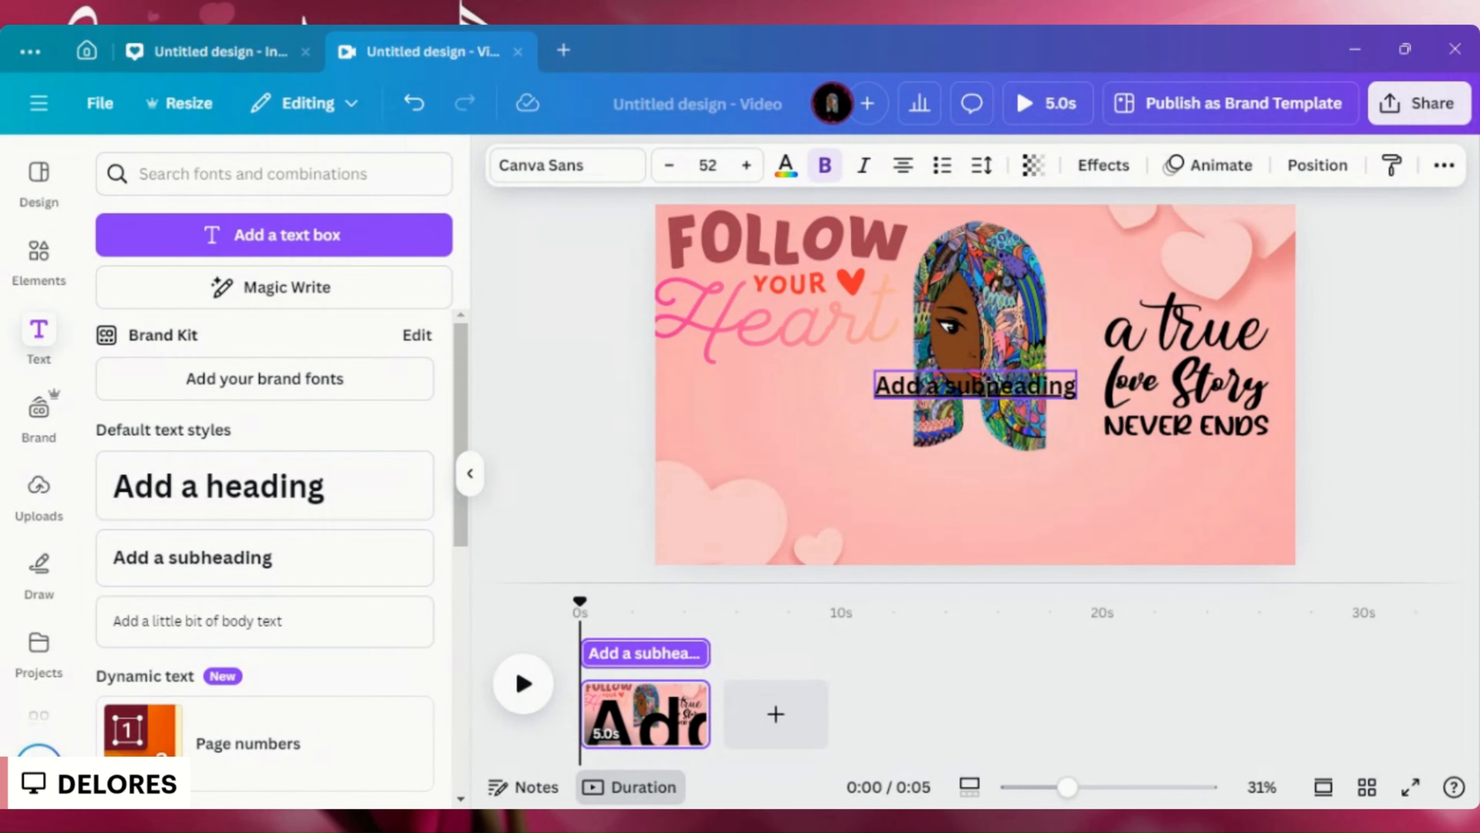
triple_click(984, 384)
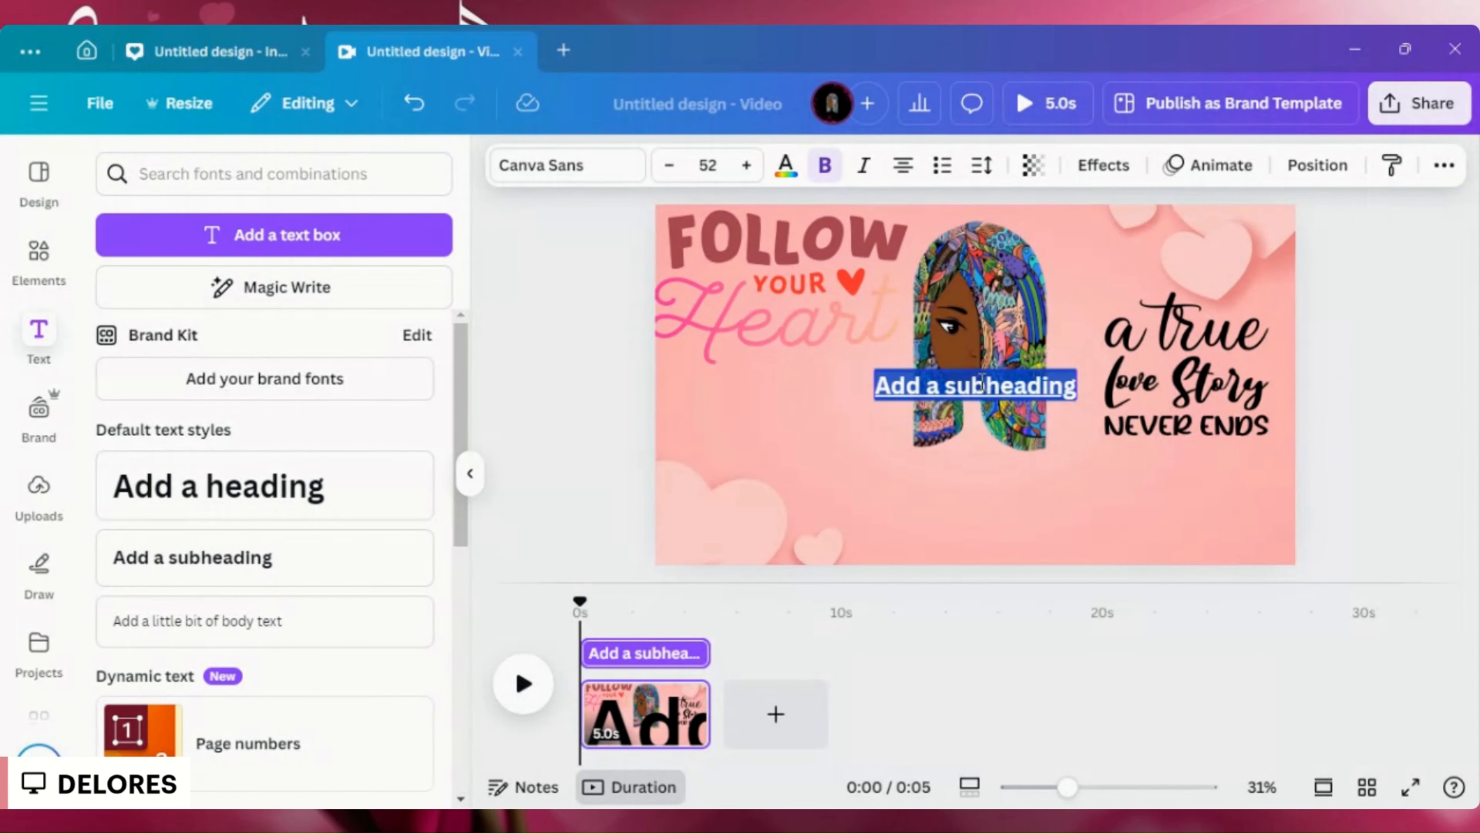
click(983, 384)
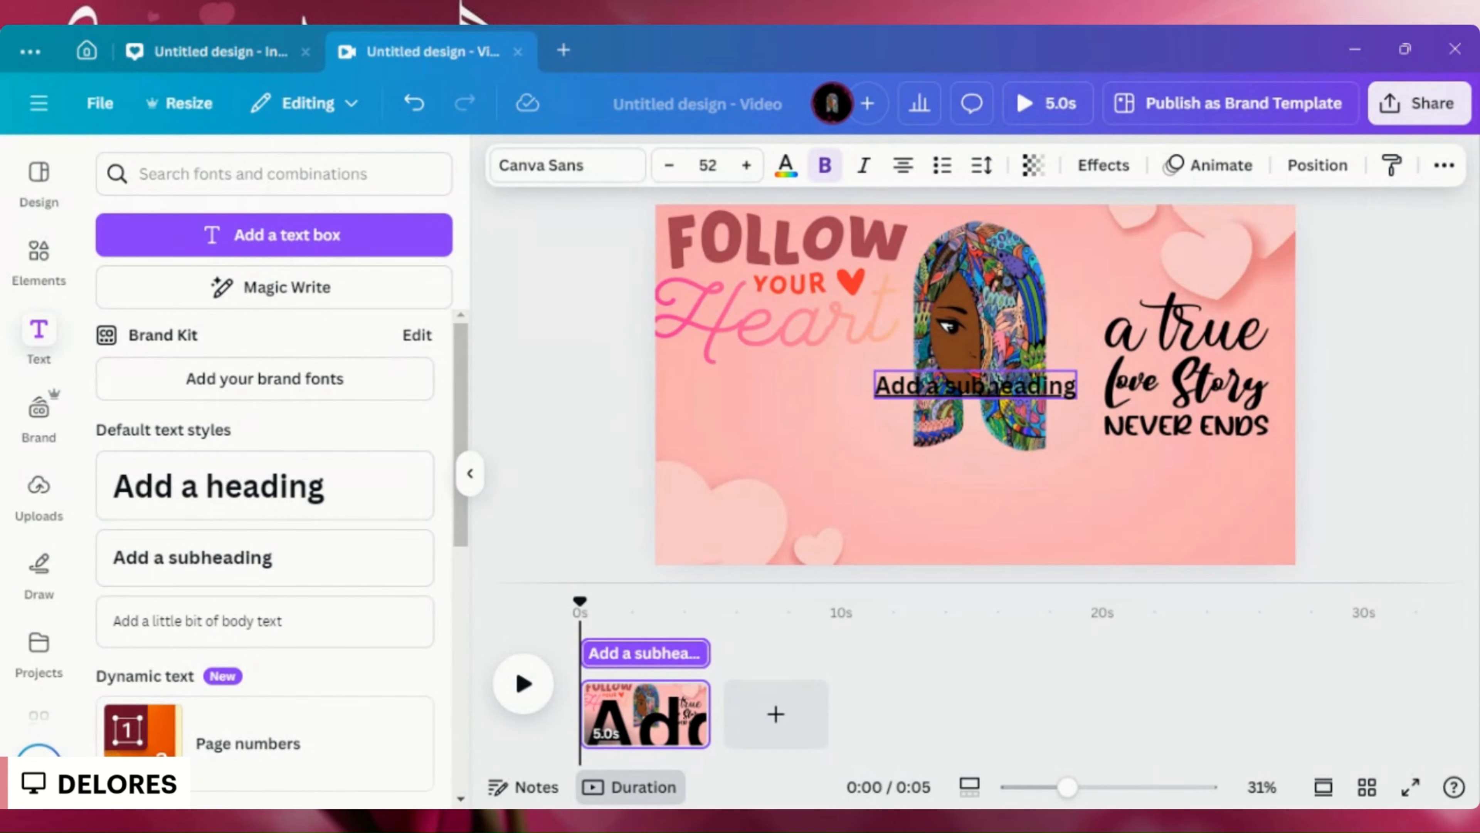
triple_click(985, 384)
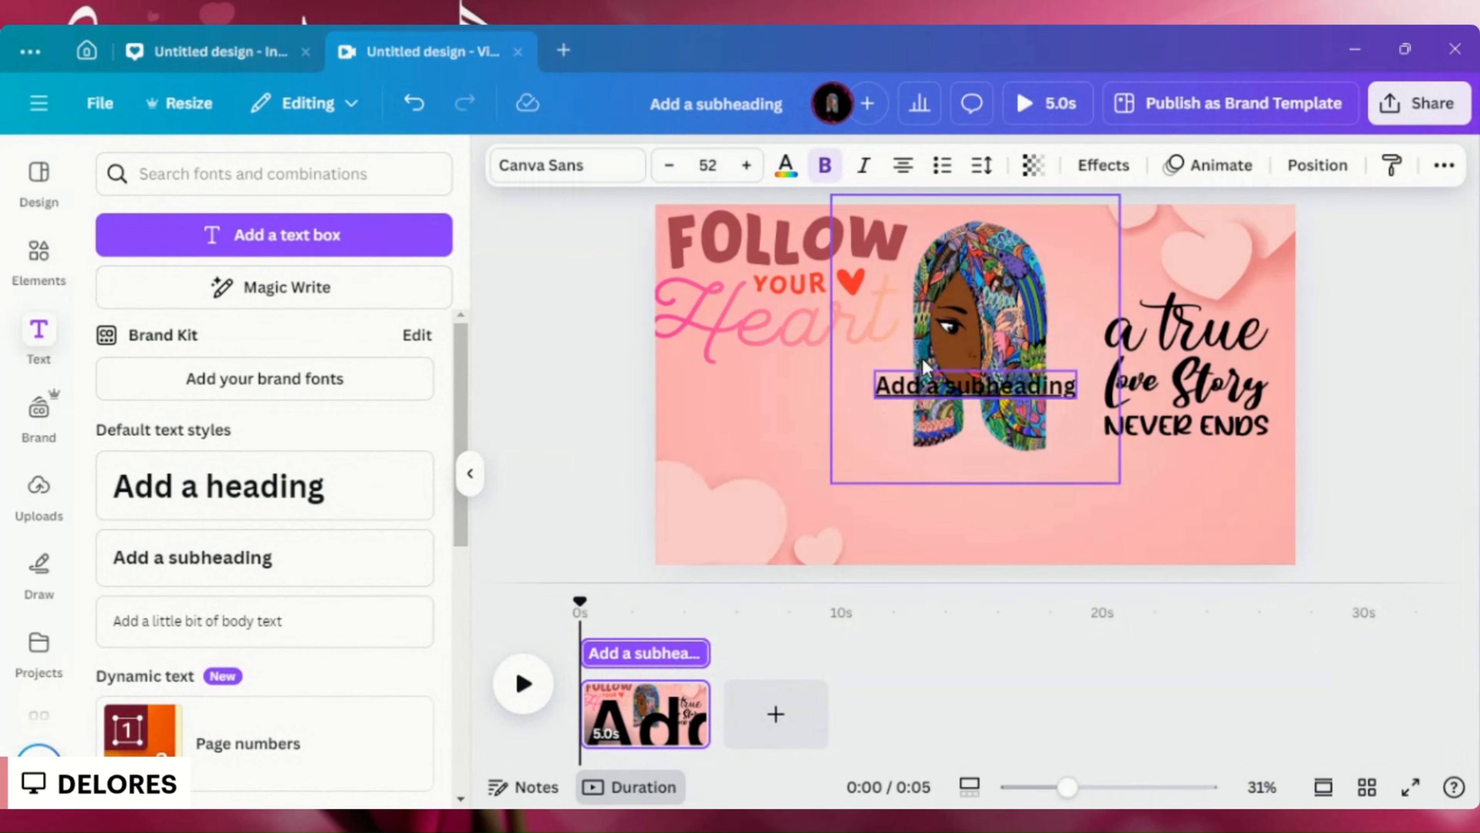
double_click(927, 375)
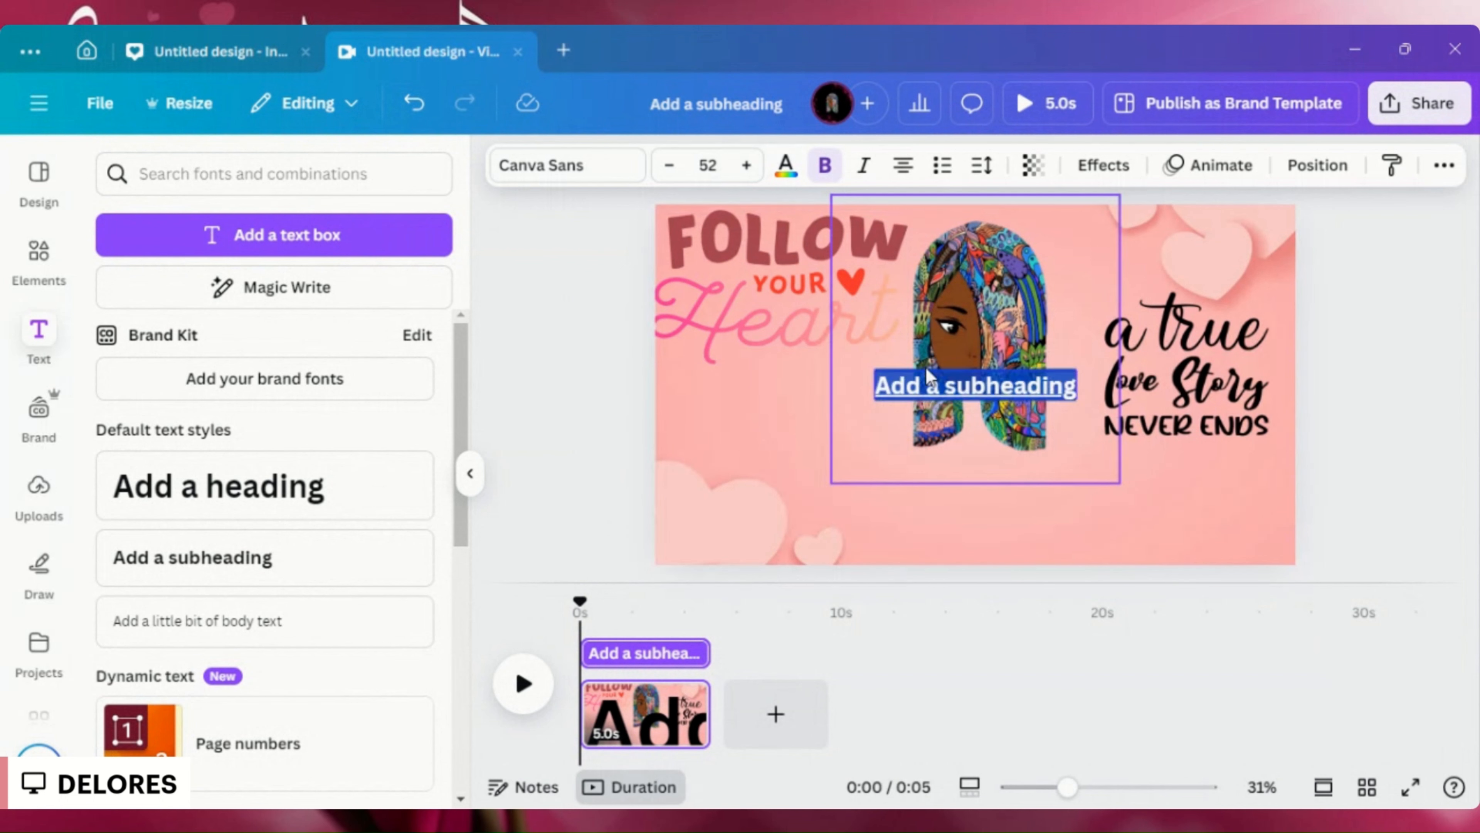
click(928, 375)
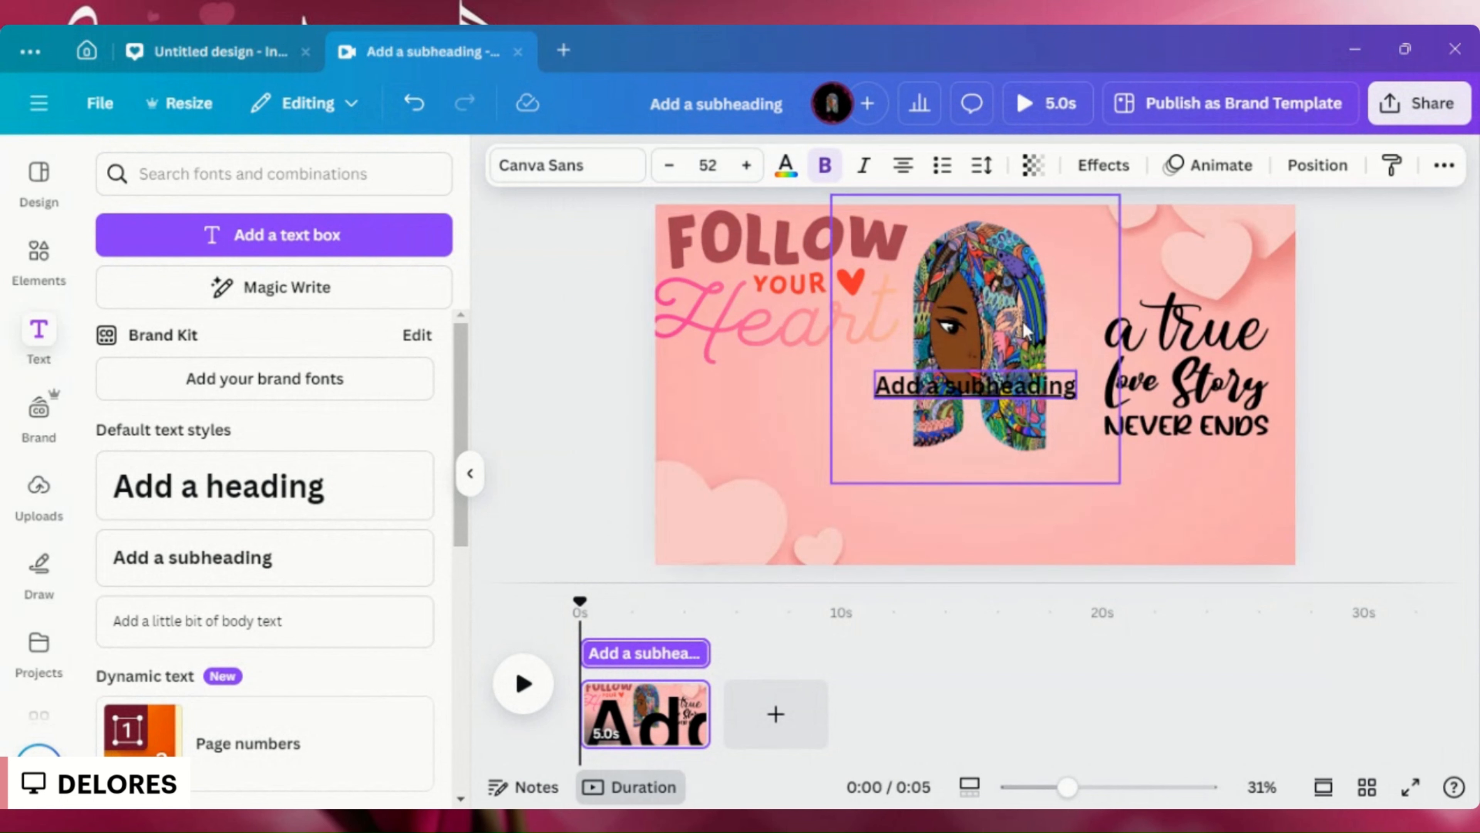
- Place the subheading below the portrait and replace its text with the creator's first name
drag(1075, 379, 882, 512)
click(875, 380)
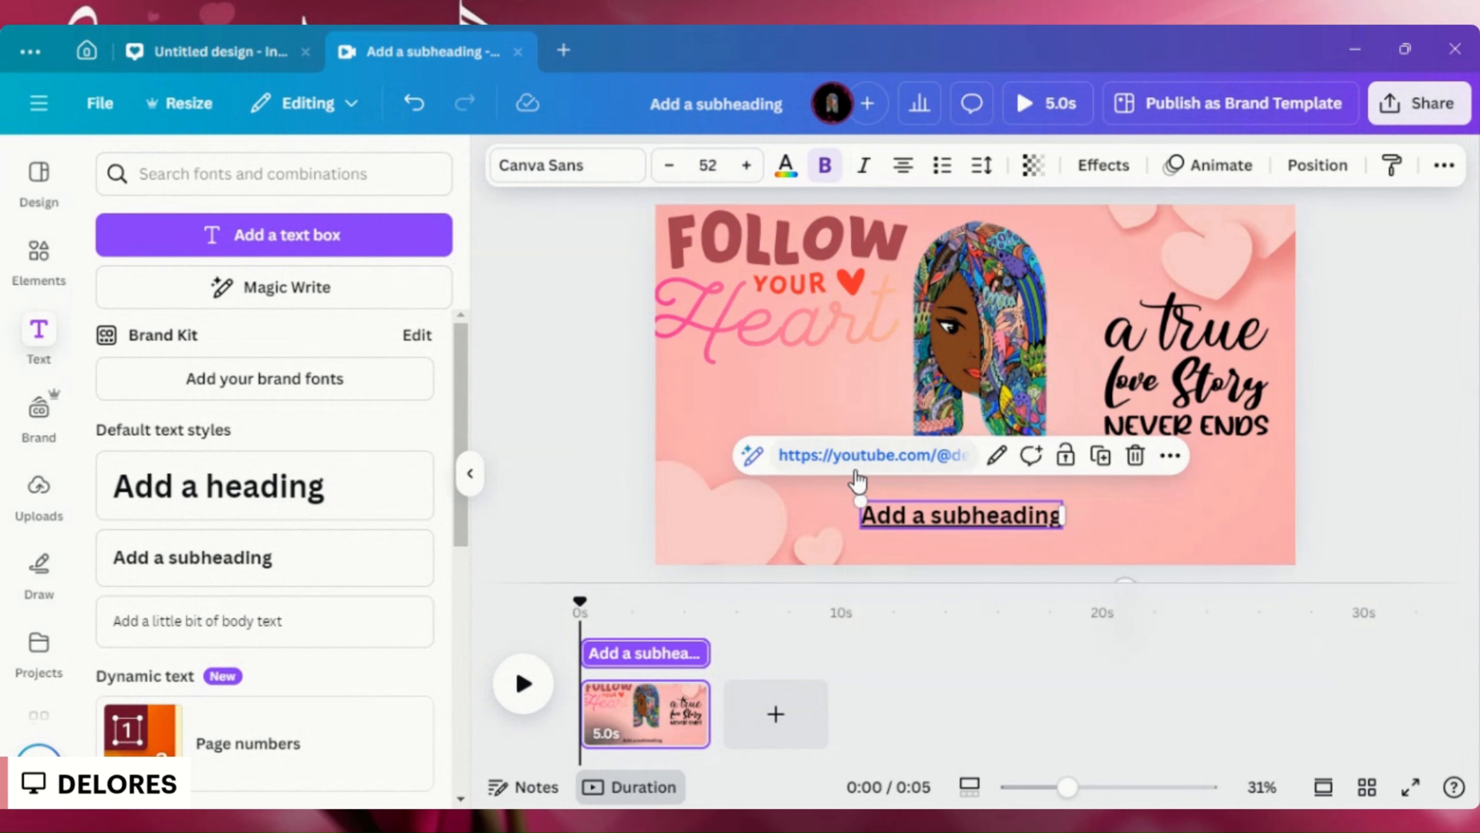
click(892, 516)
triple_click(893, 516)
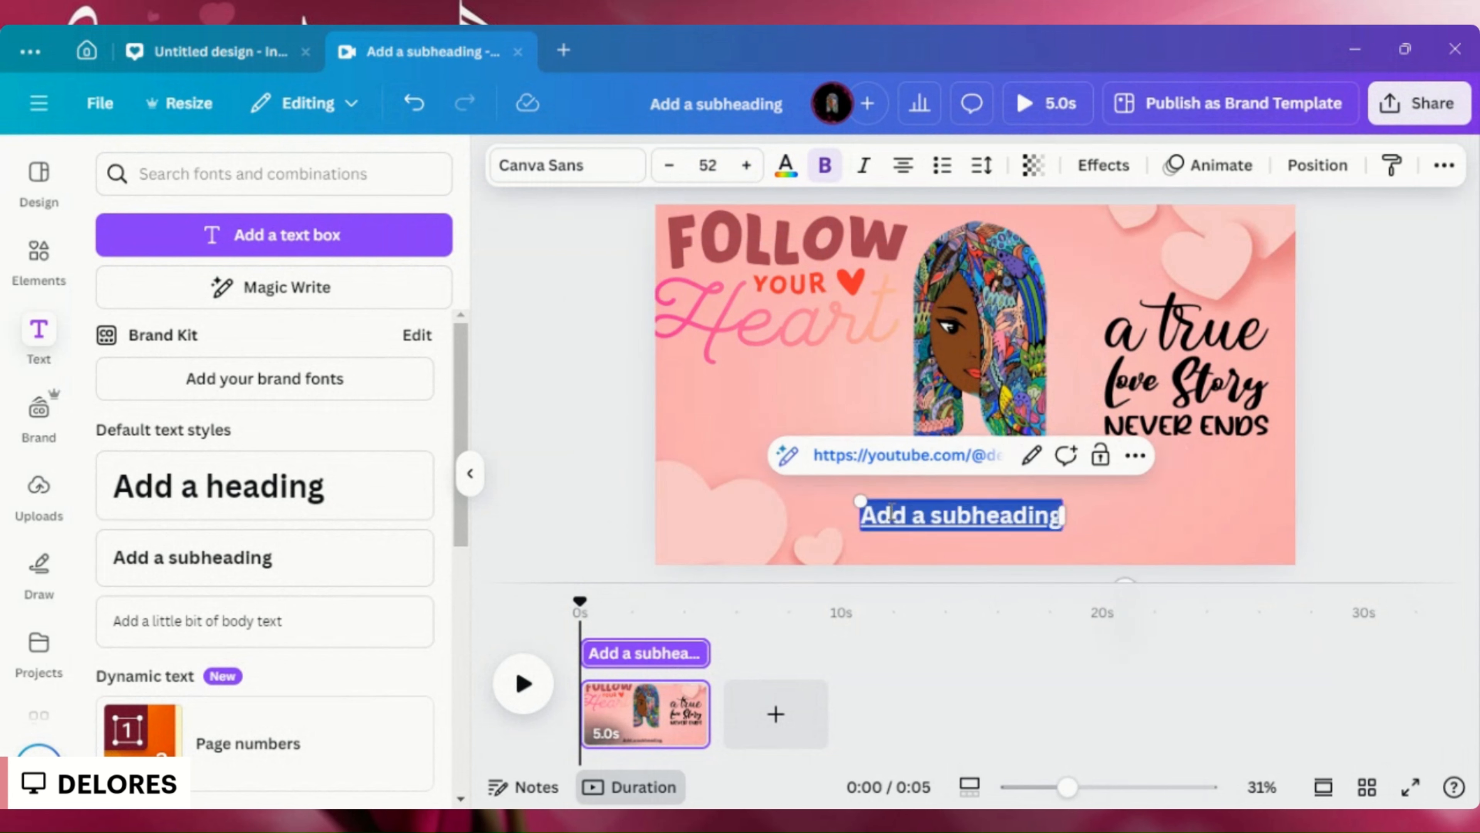
text(De)
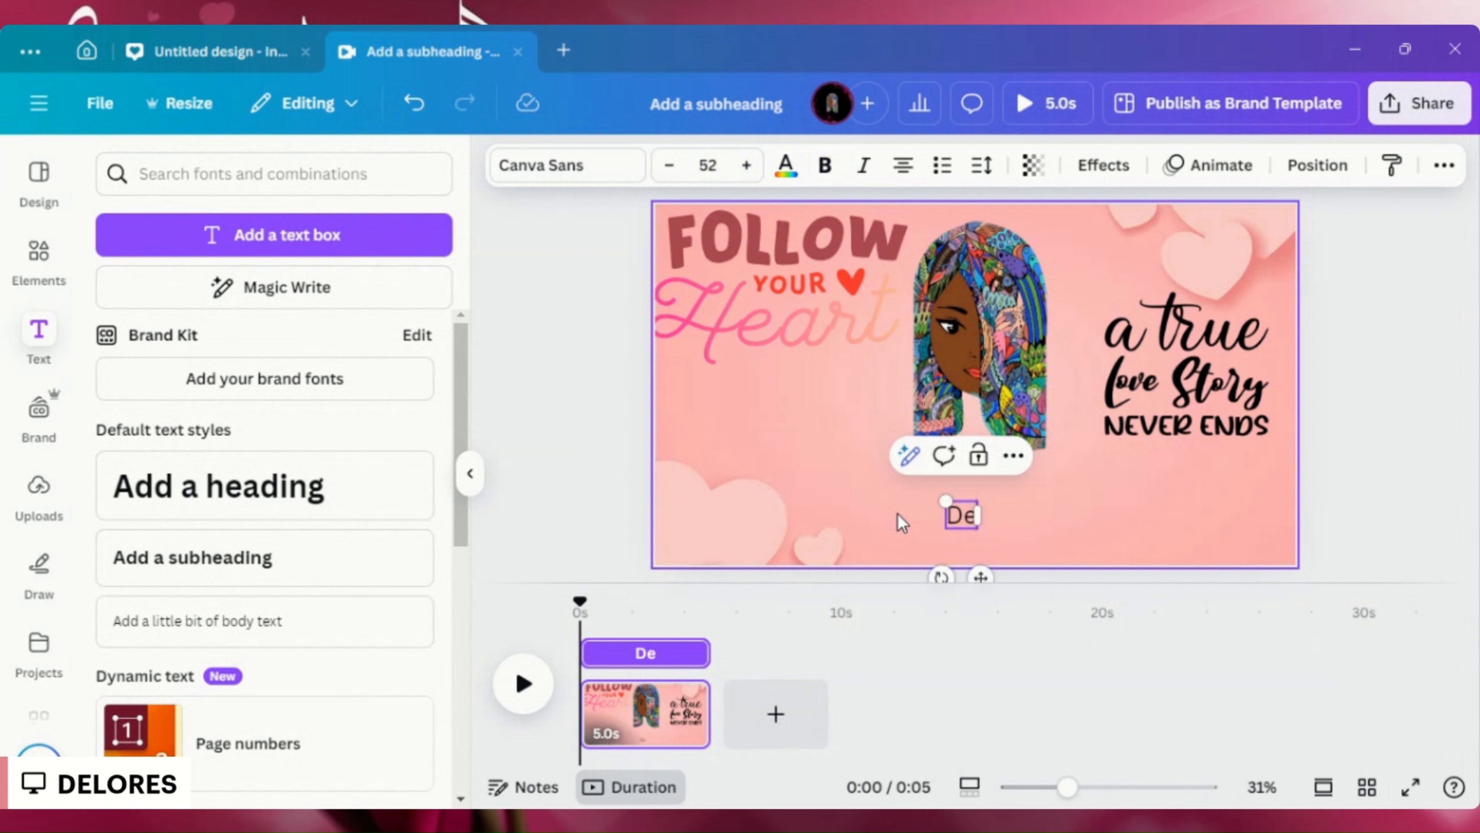
text(lores)
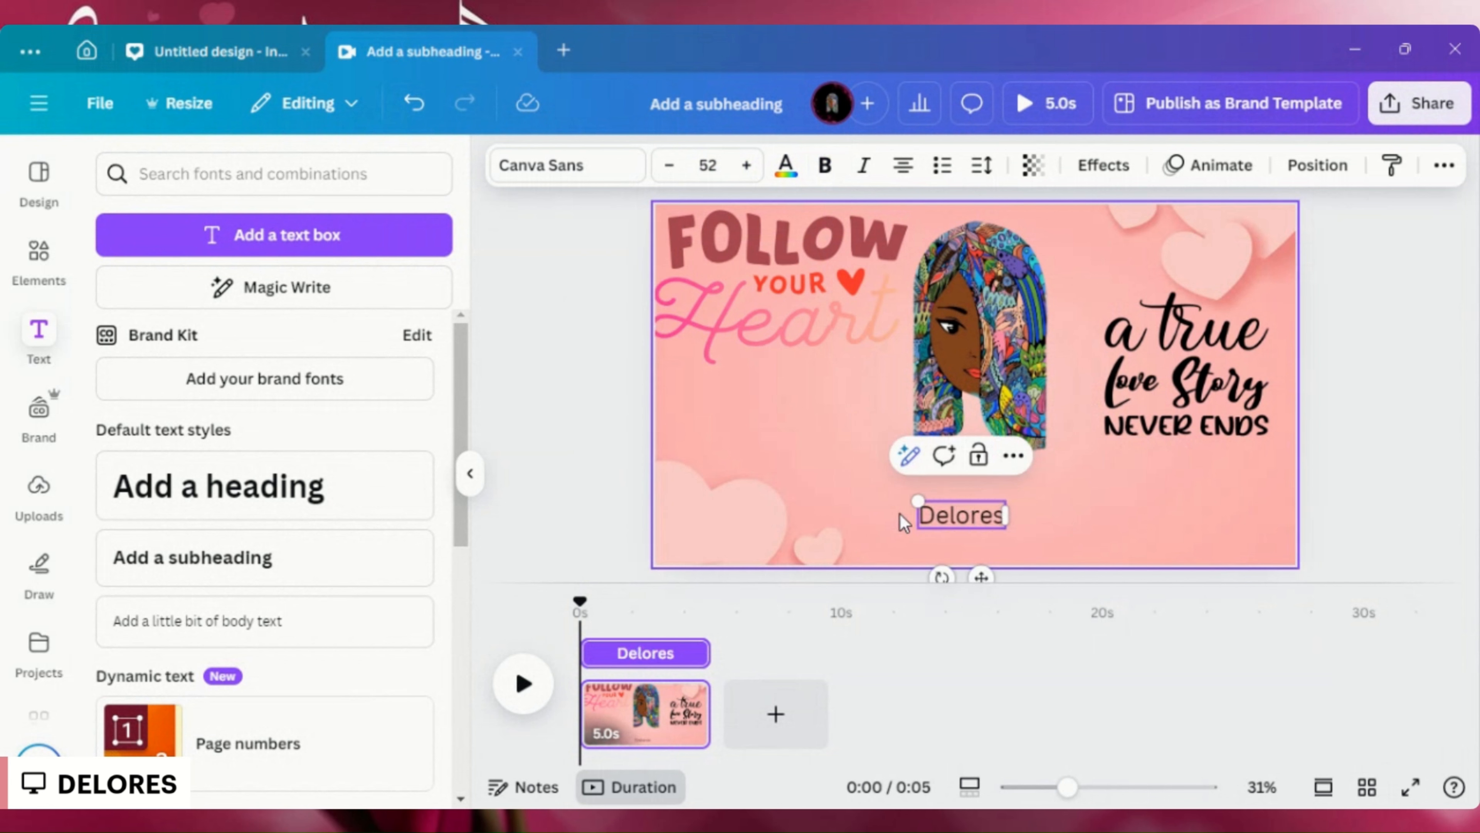
- Enlarge the name text to font size 127 and place it below the "a true Love Story Never Ends" quote
click(1029, 520)
click(993, 519)
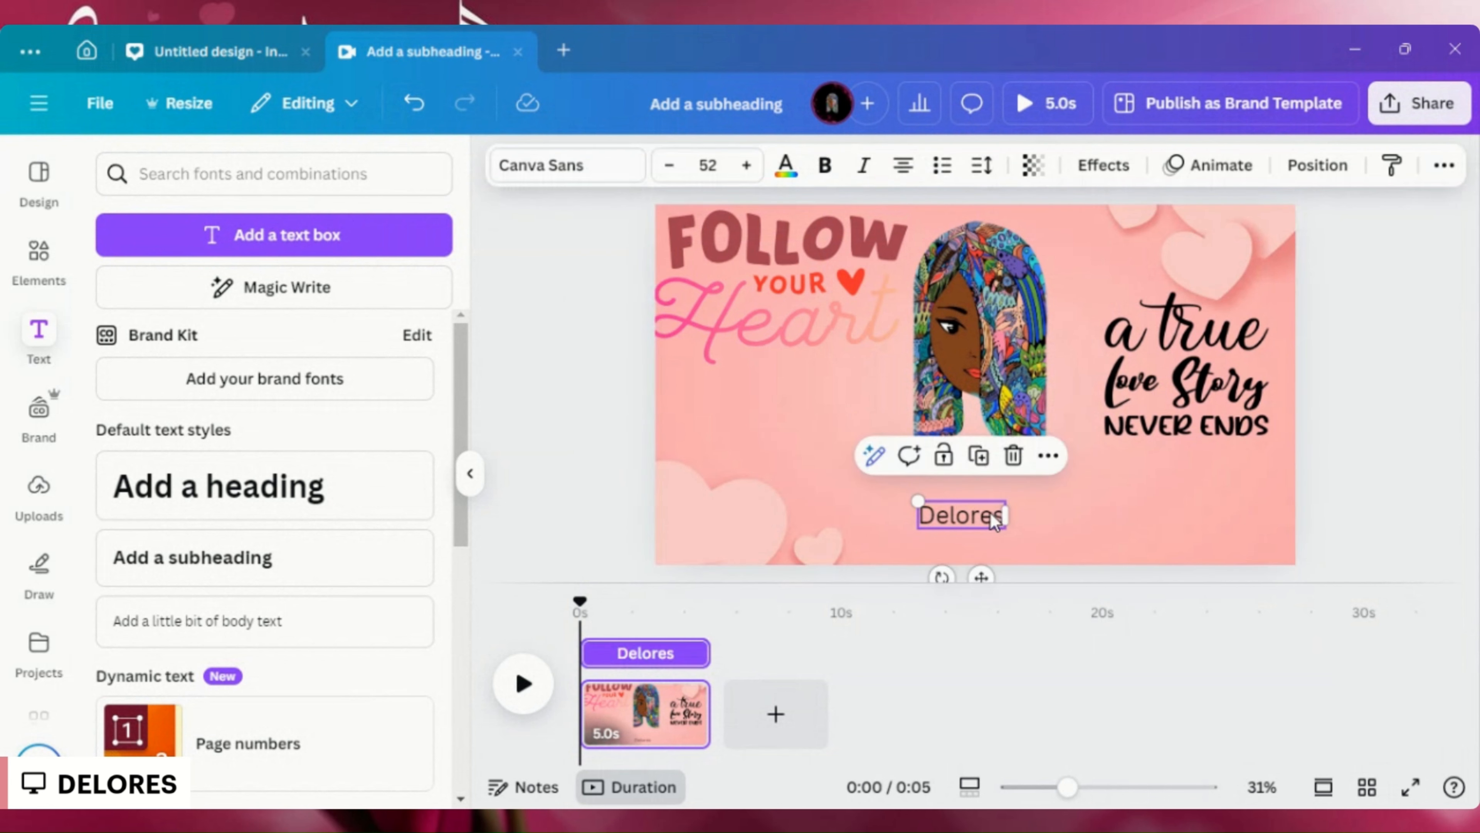
double_click(968, 520)
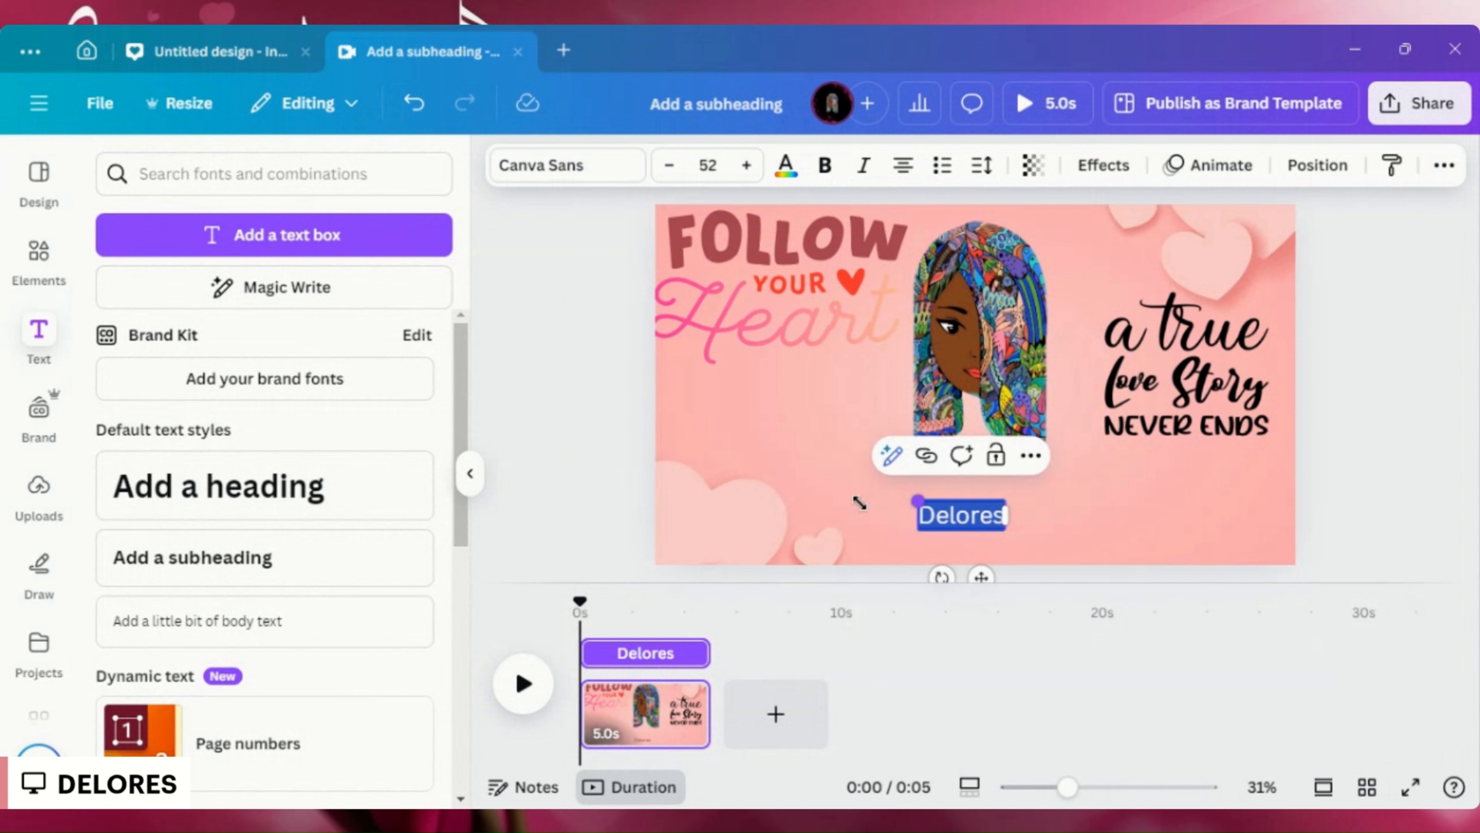
drag(859, 503, 773, 516)
click(1064, 502)
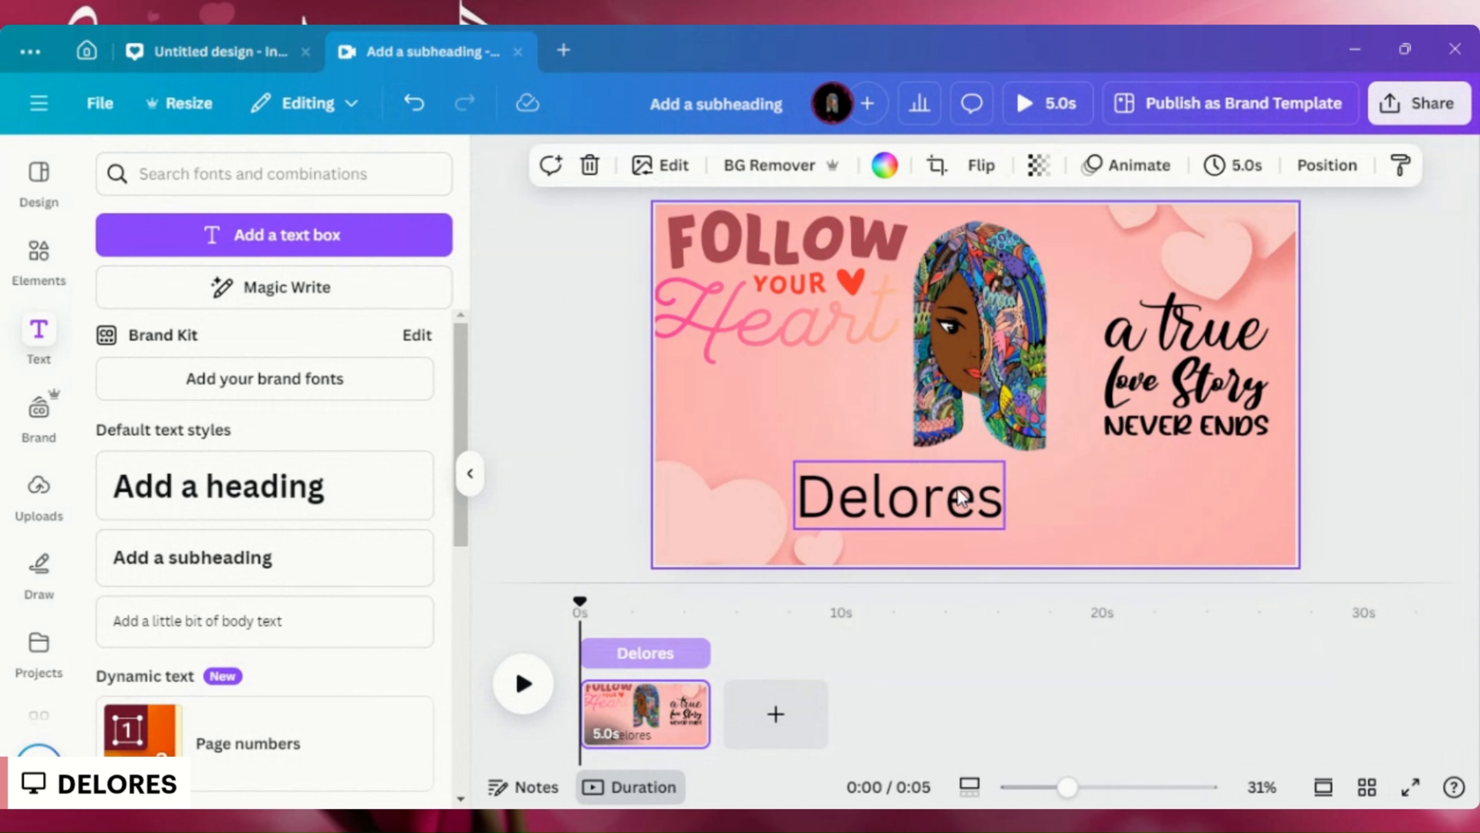
drag(889, 497, 1118, 519)
- Attach the copied YouTube channel link to the name text box
right_click(1119, 534)
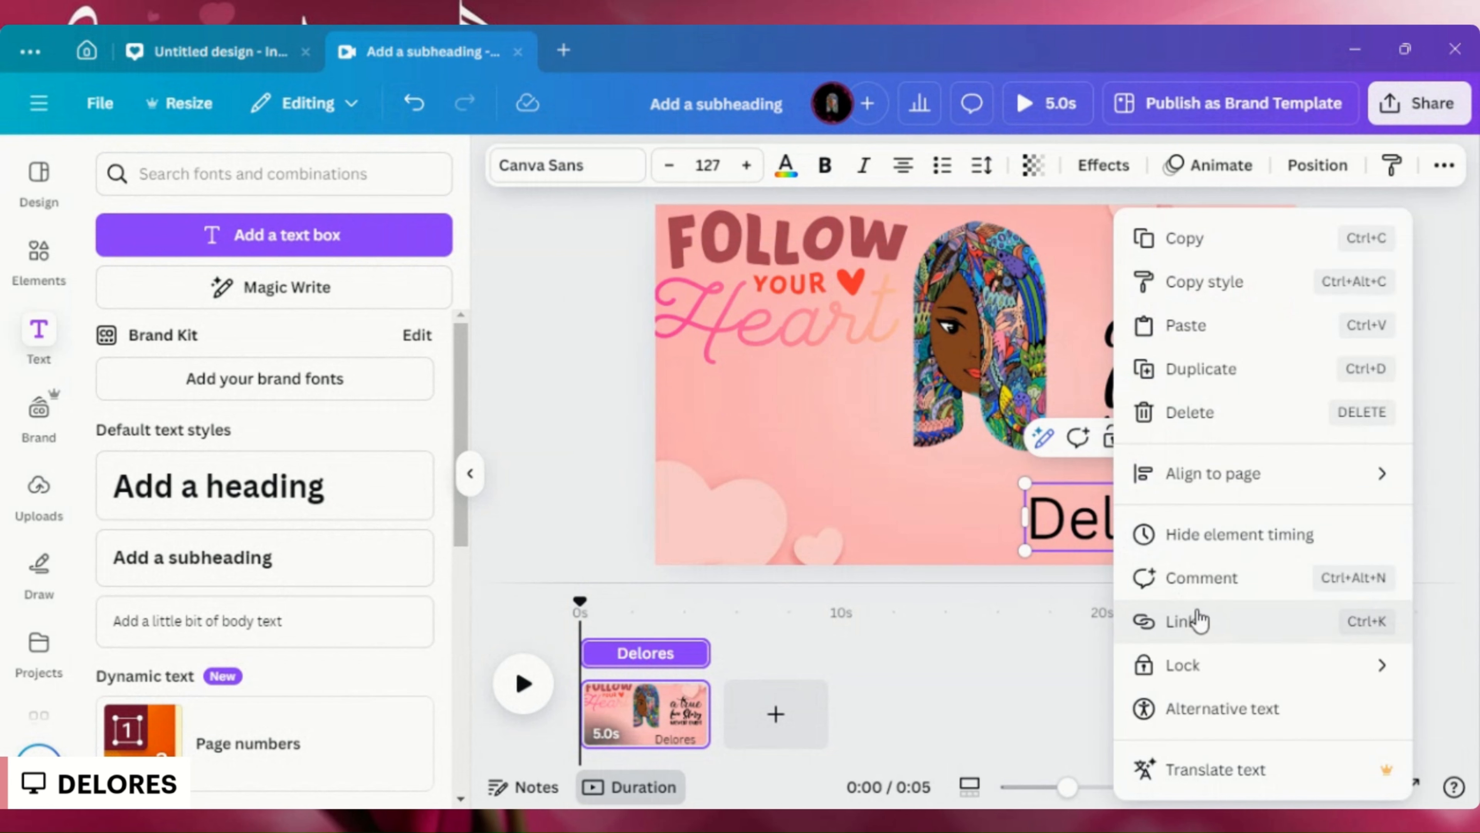
click(1199, 620)
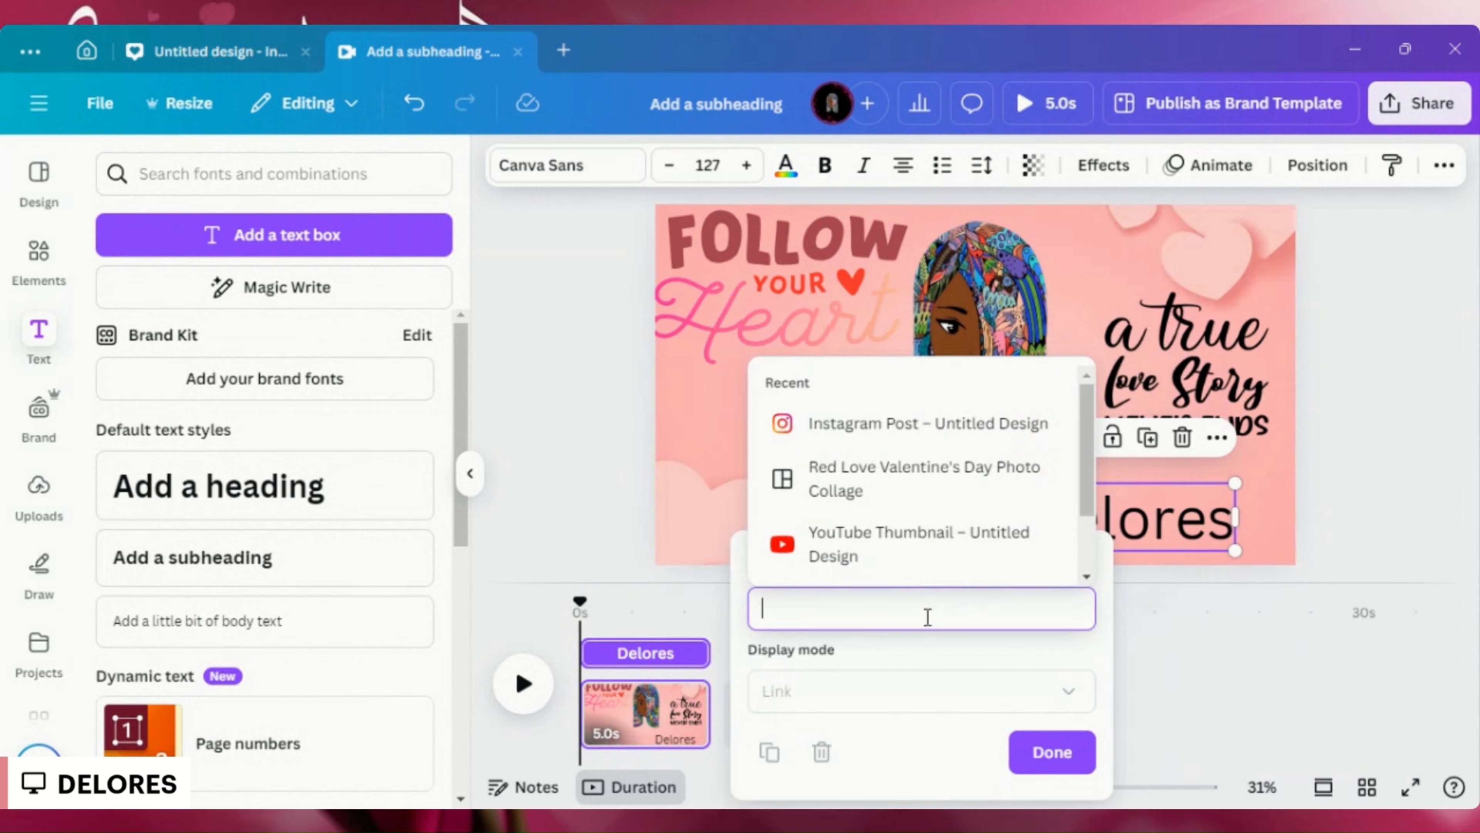
text(https://youtube.com/@delores01?si=6ArcqhGQcZ9P2xR5)
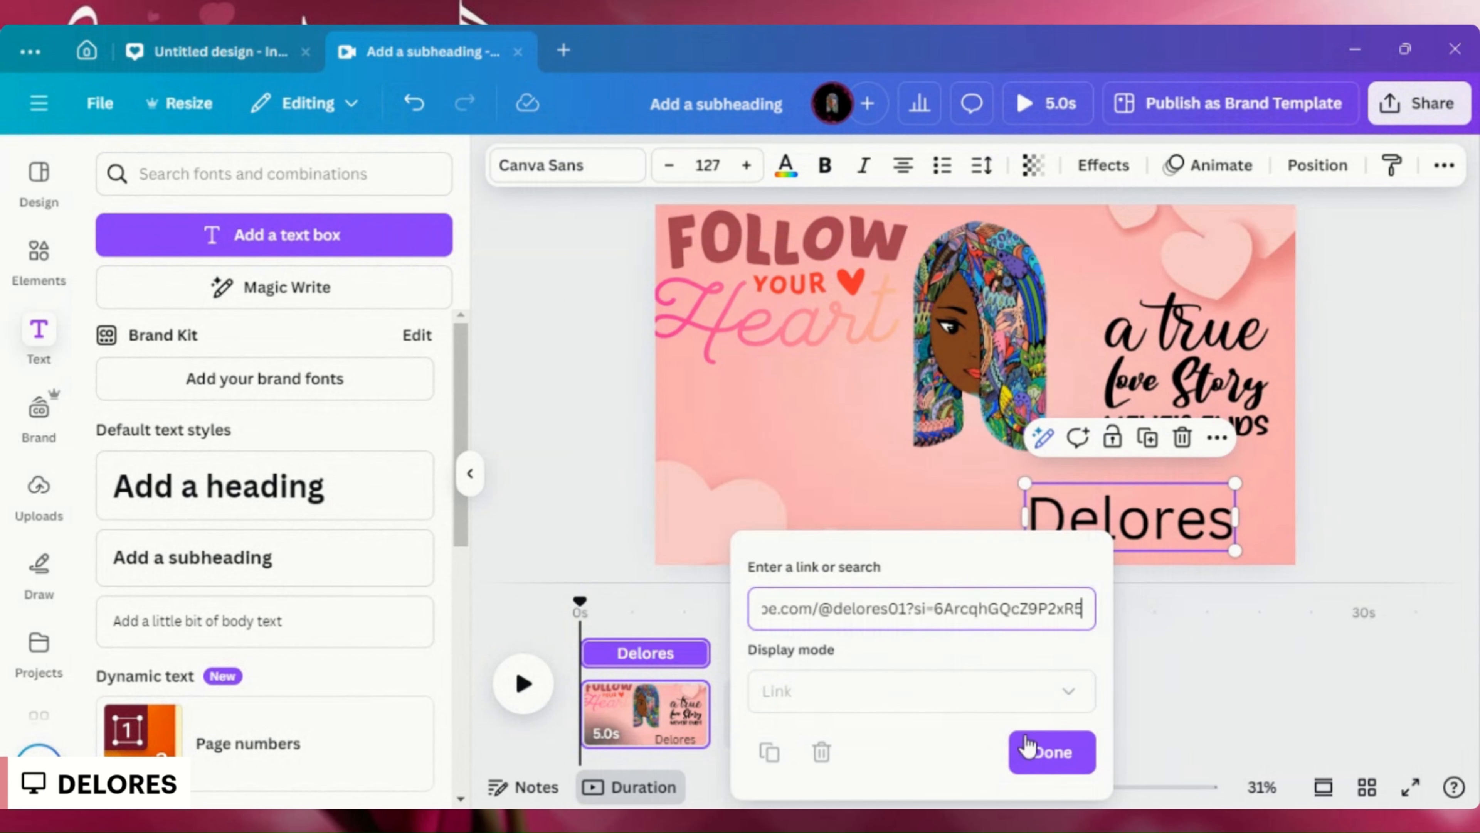
click(1027, 749)
click(930, 525)
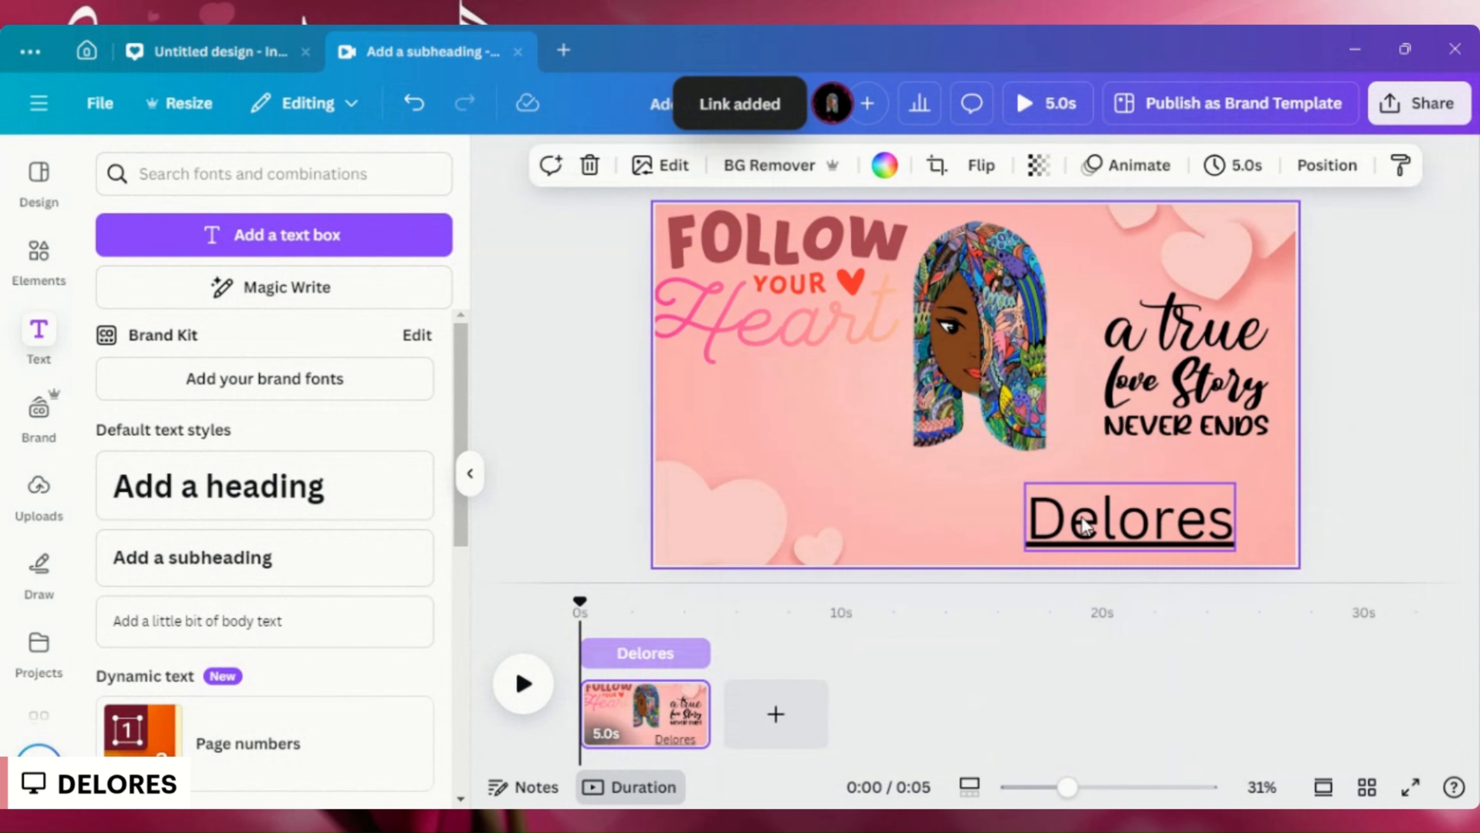
click(1084, 524)
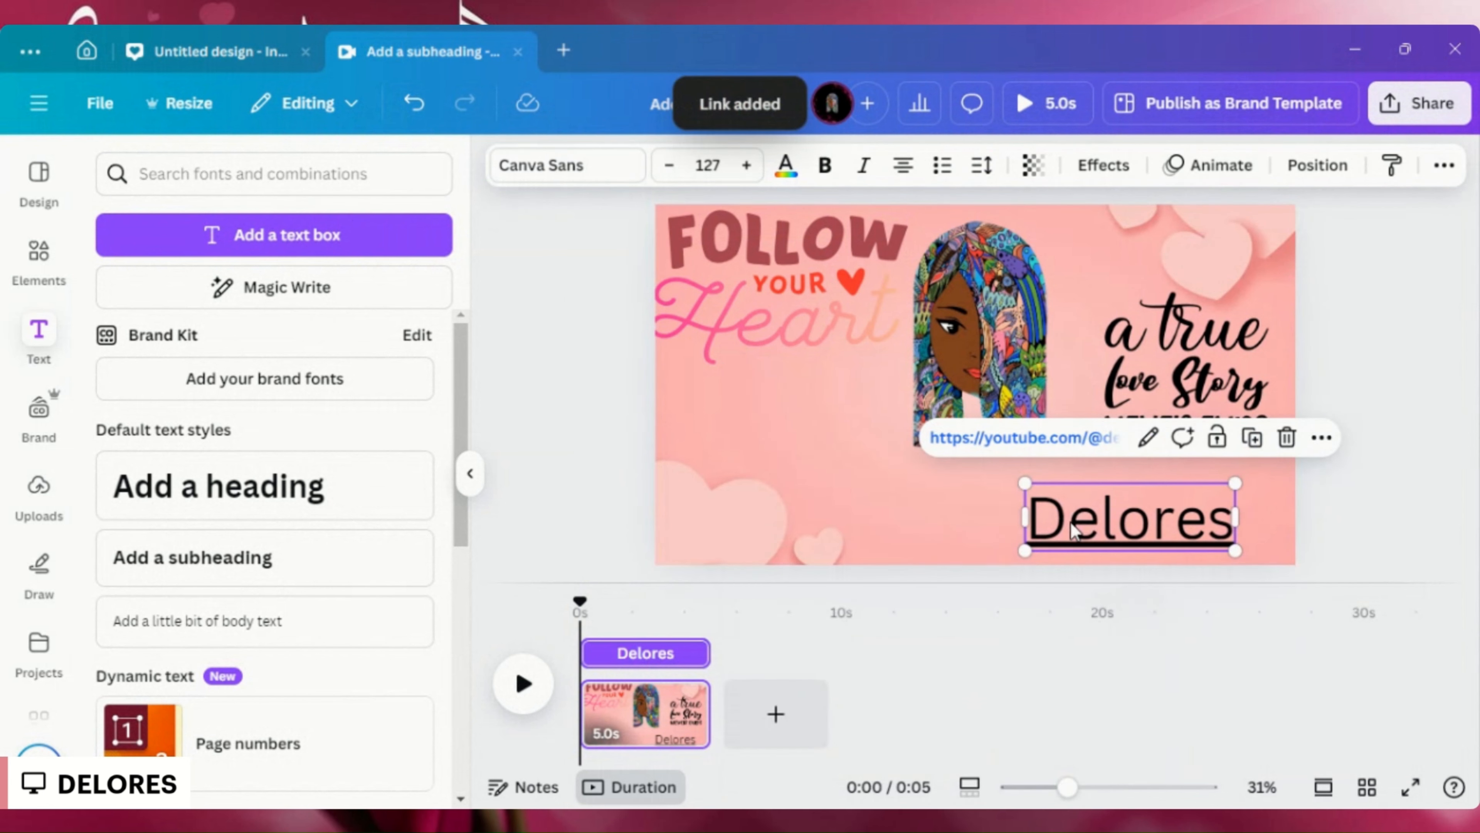
right_click(976, 294)
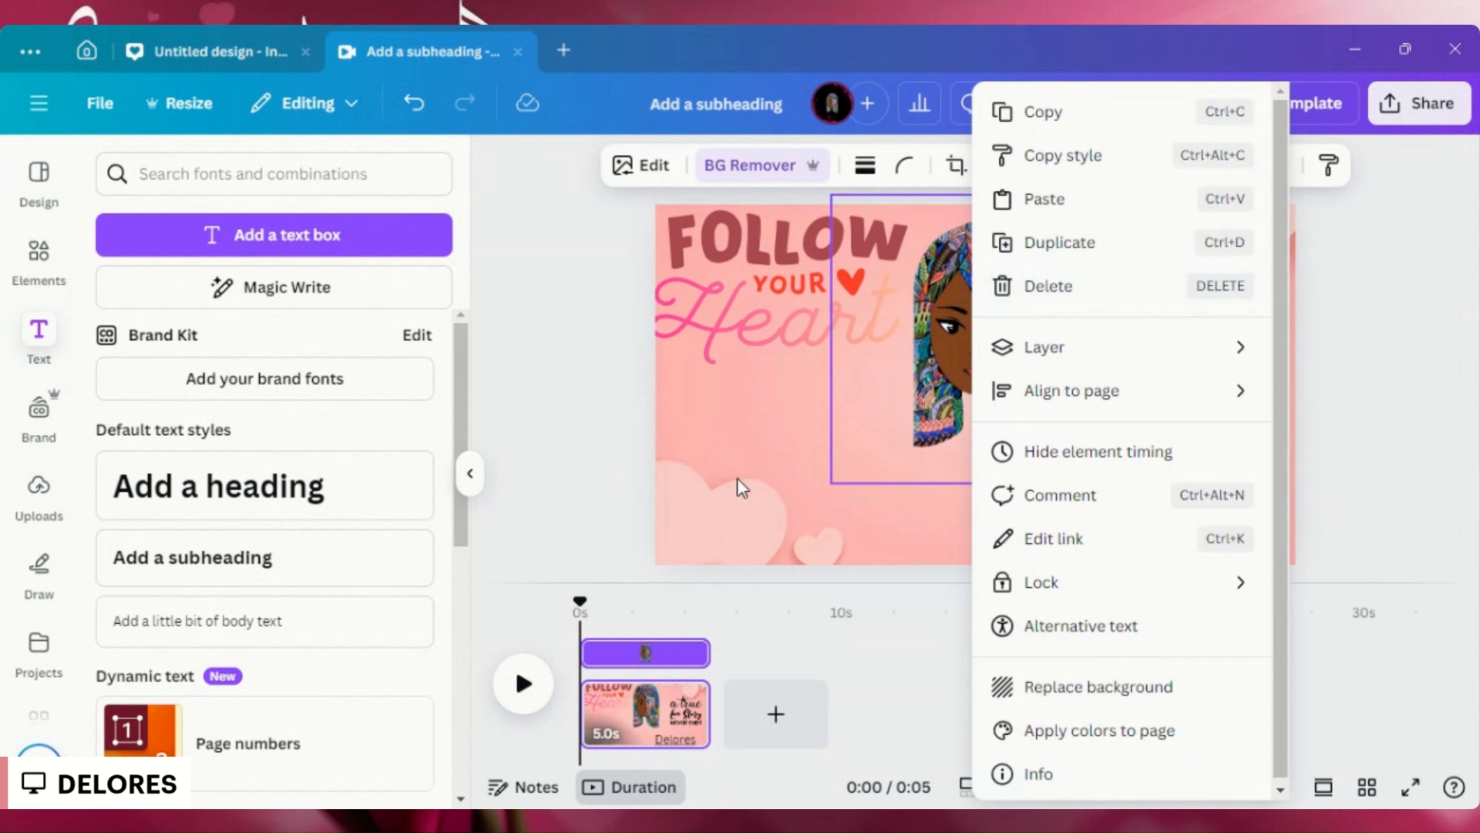
click(775, 492)
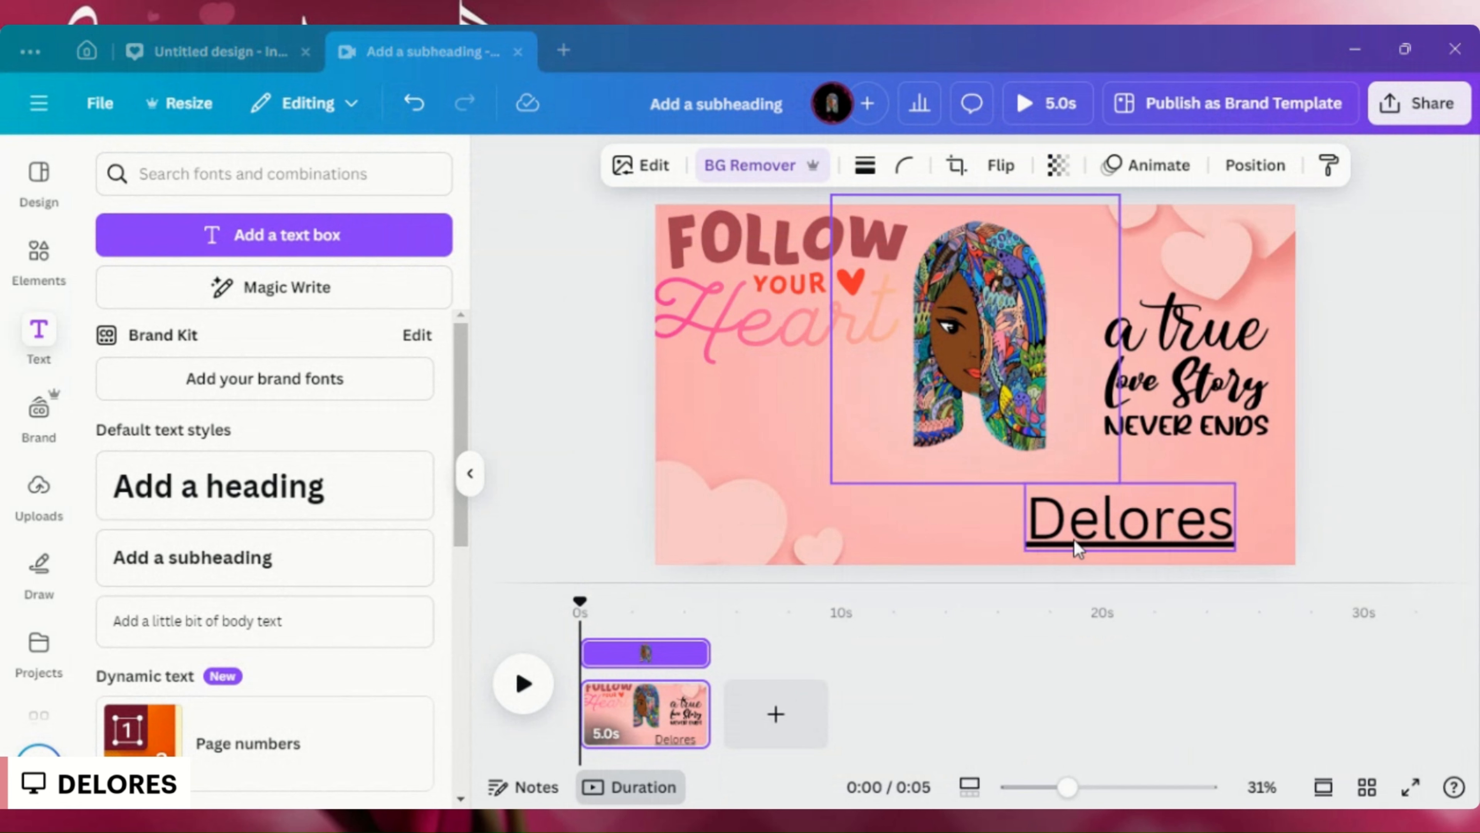
click(813, 312)
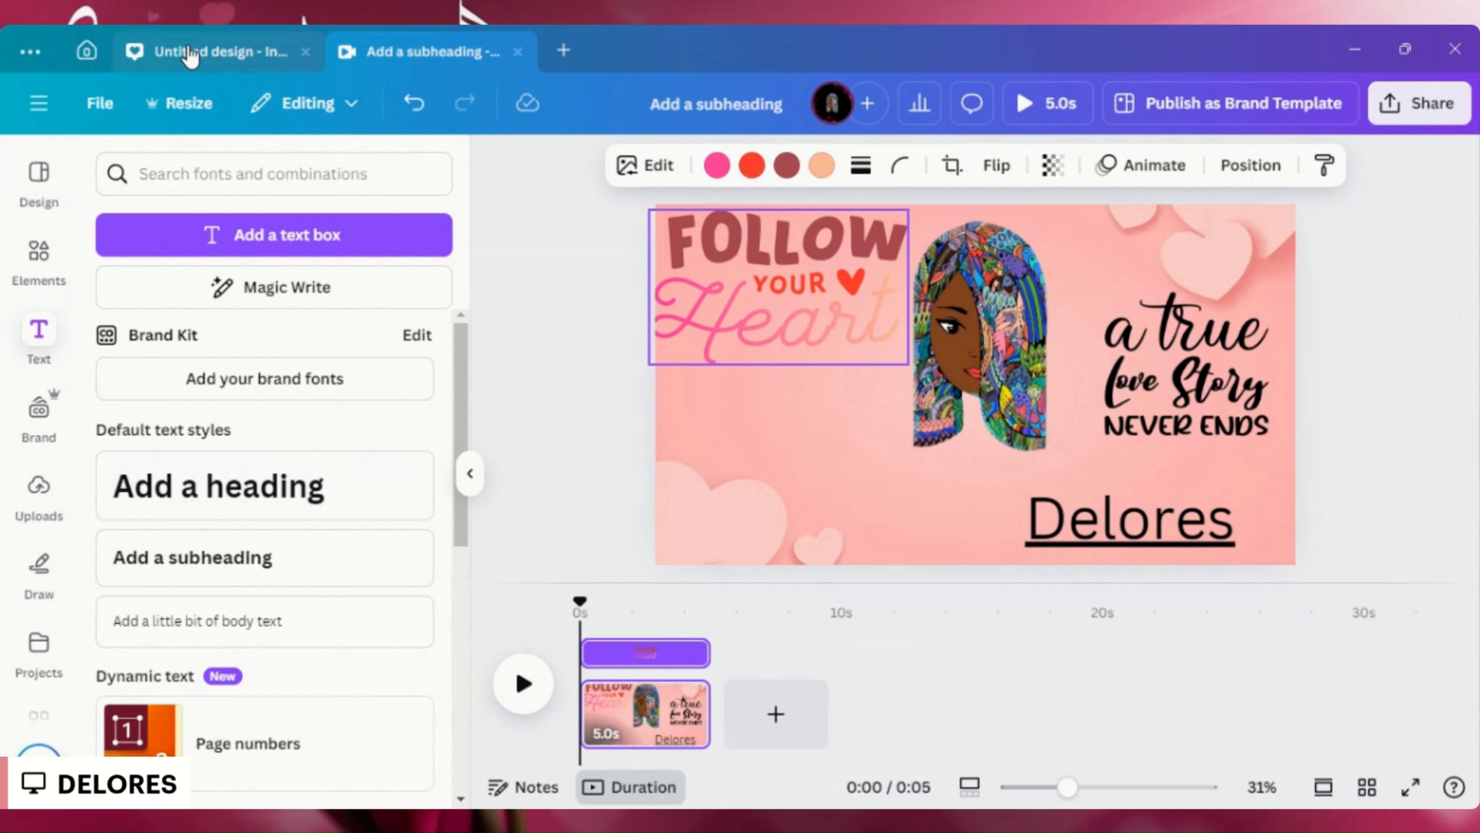
- Switch to the open Instagram Post design
click(194, 56)
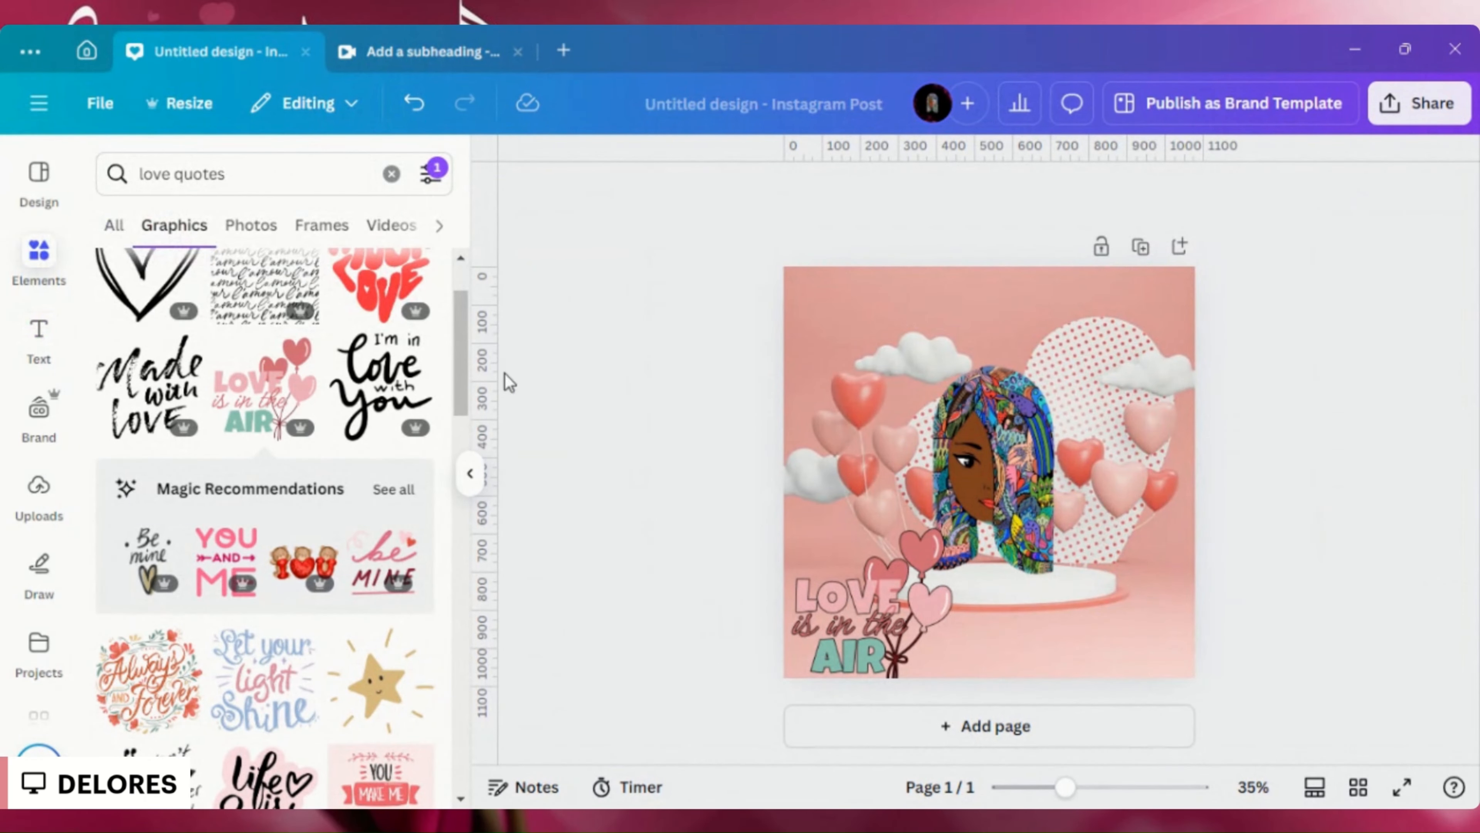